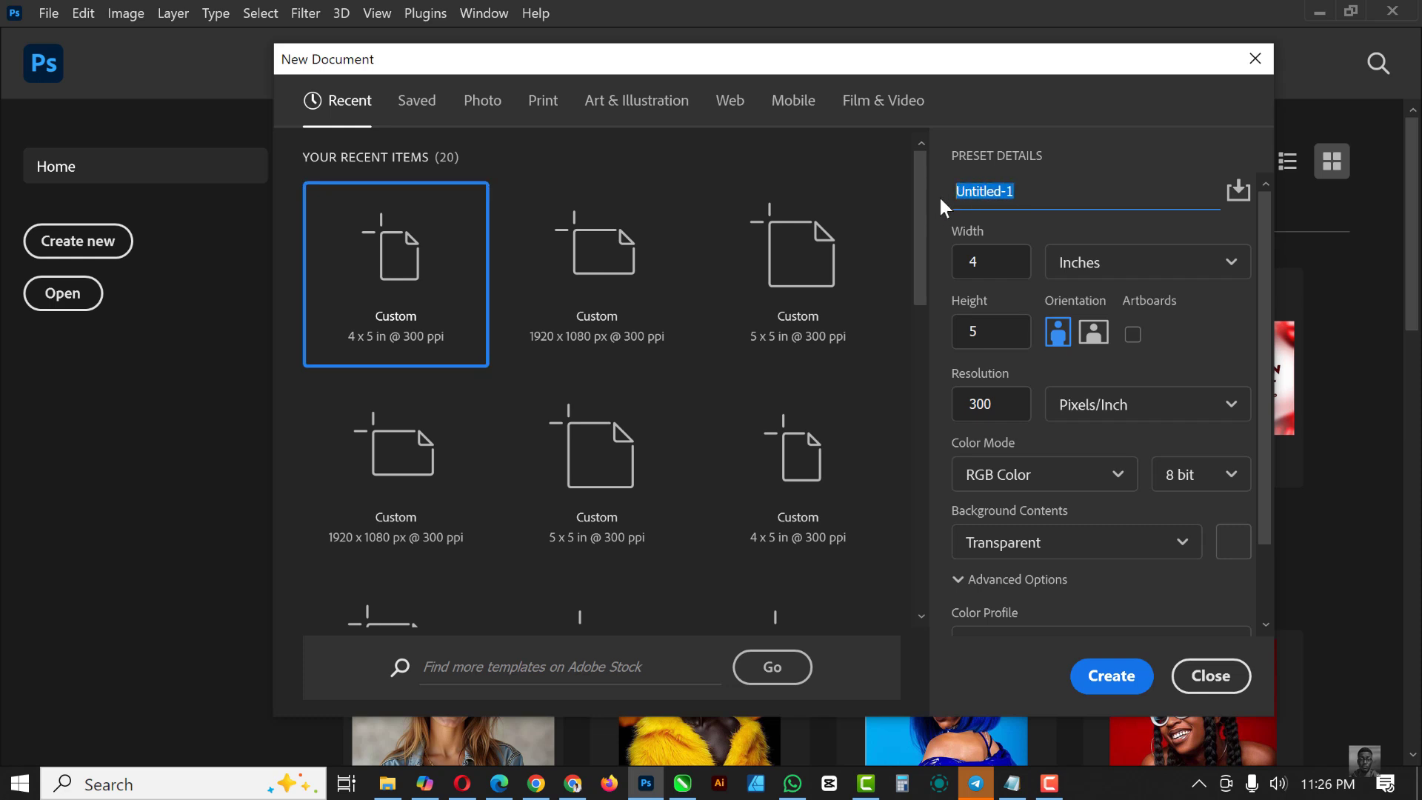
Step: Create a 4 x 5 inch, 300 ppi RGB document named POSTER with a transparent background
type("POSTER")
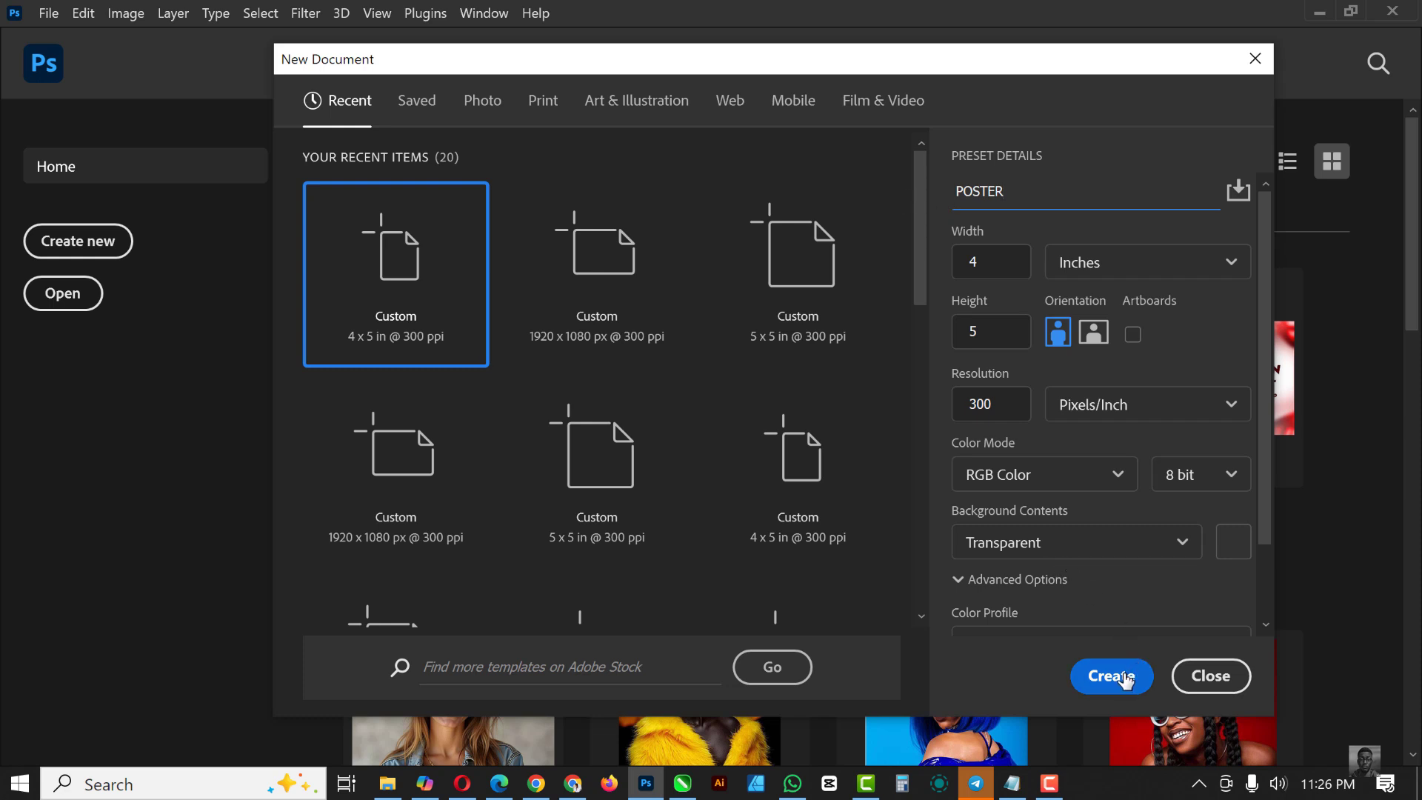
scroll(1058, 470, "down", 2)
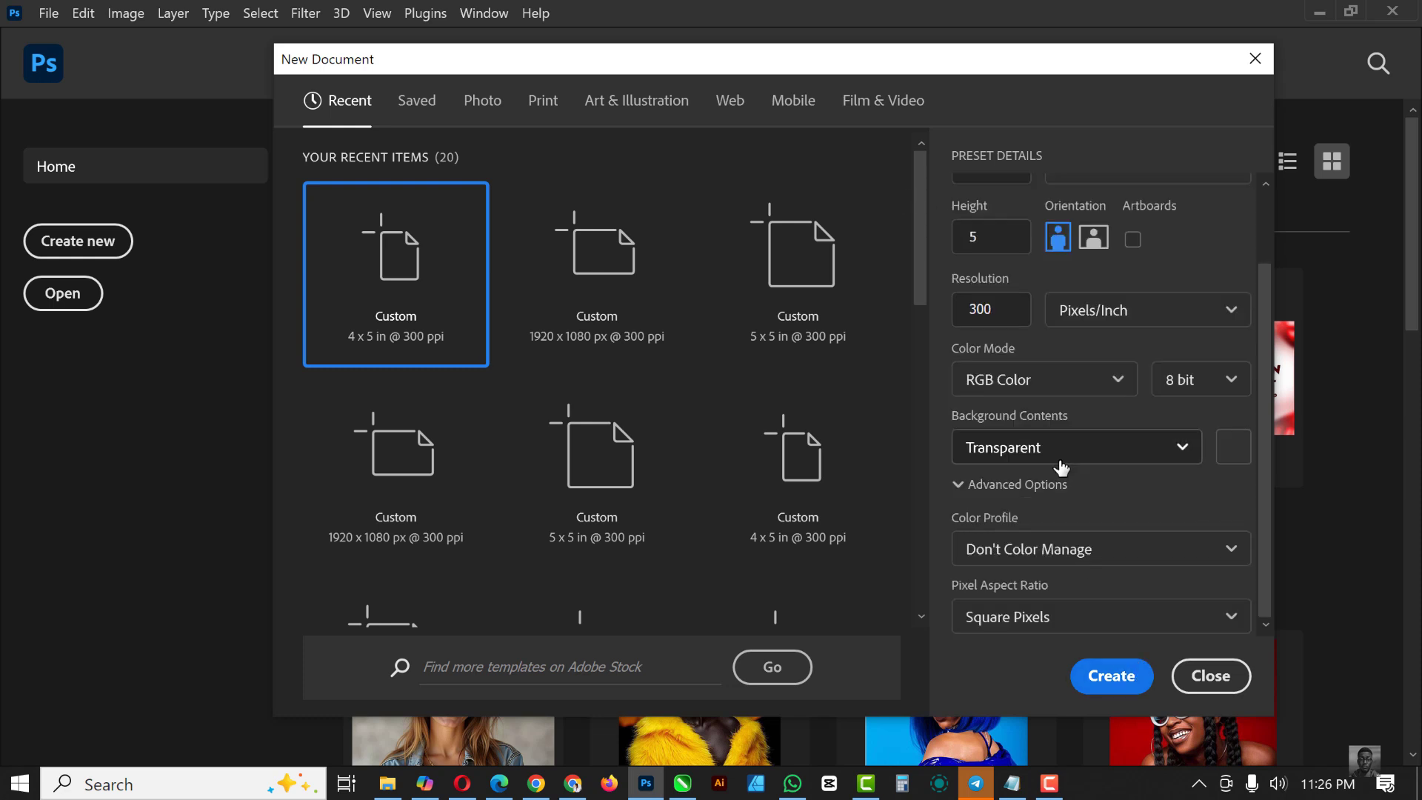
left_click(1103, 677)
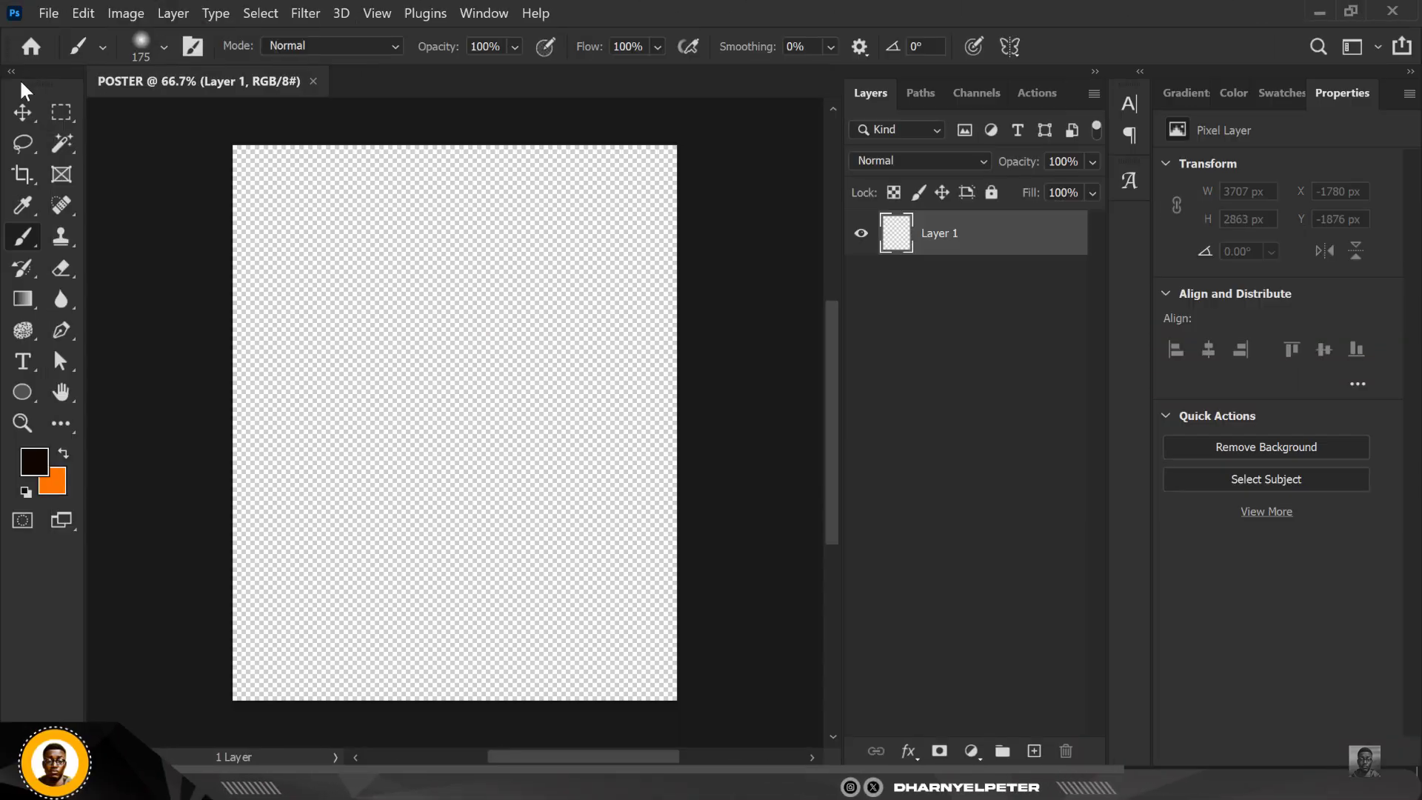
Step: Add a solid color fill layer in very dark brown (0e0600) covering the whole canvas
key("v")
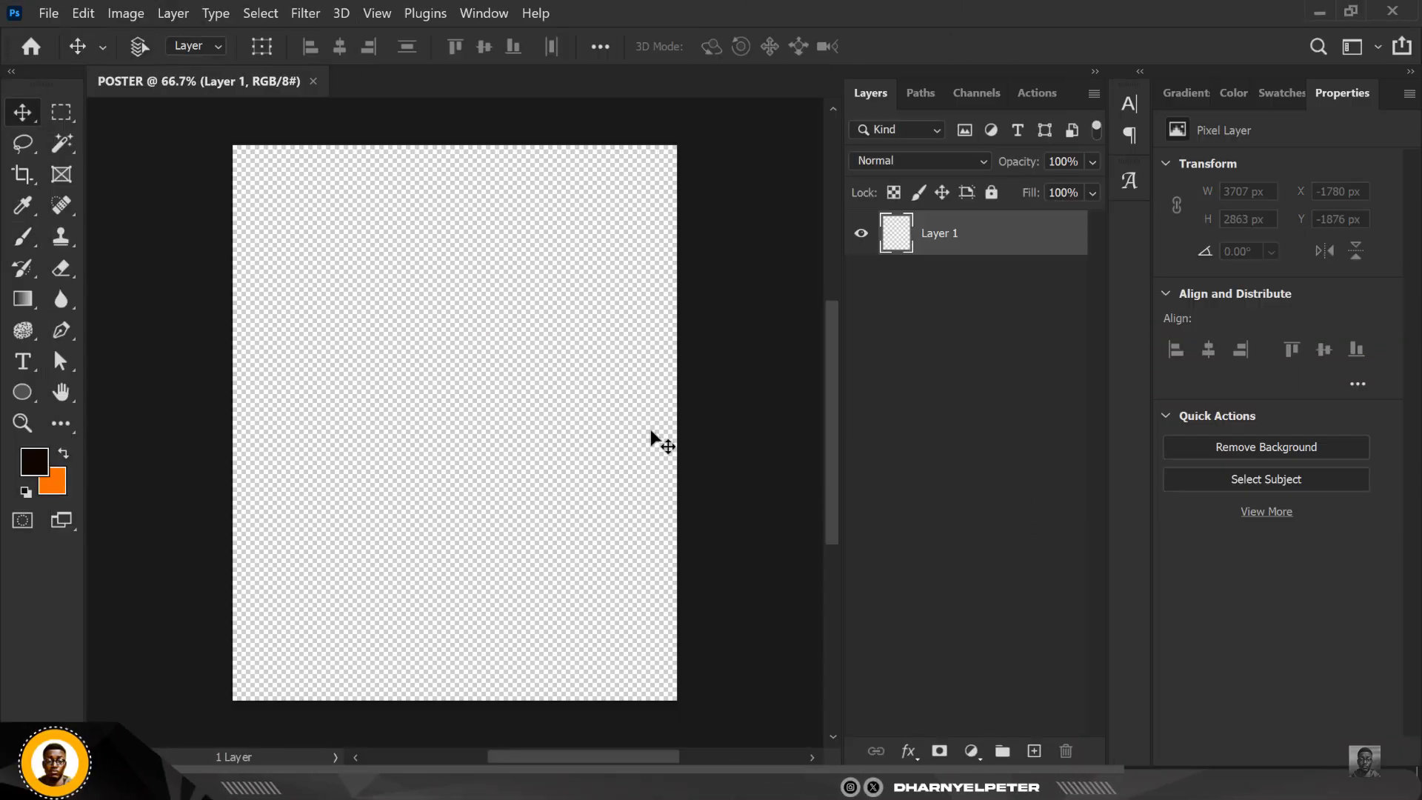
key("ctrl+0")
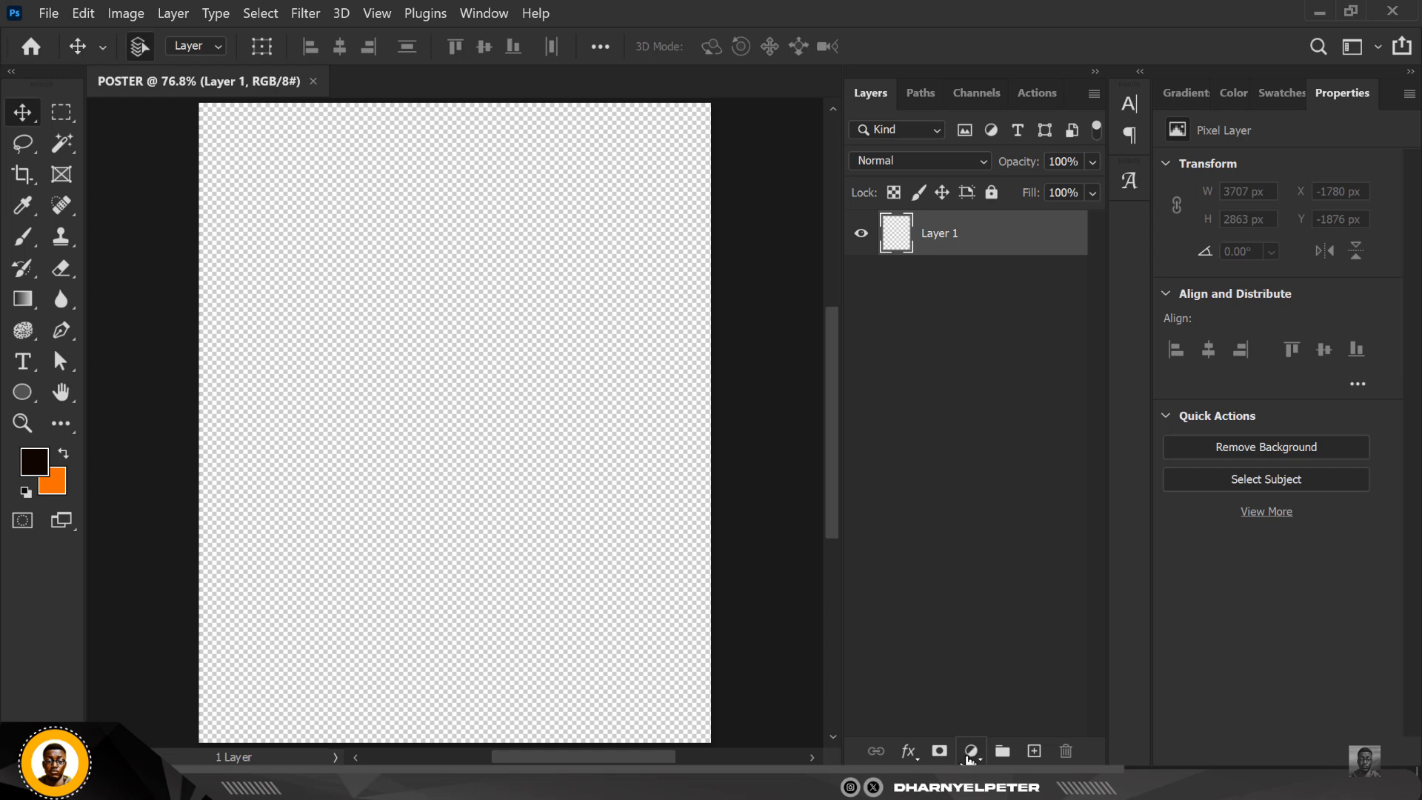
left_click(971, 751)
left_click(1039, 371)
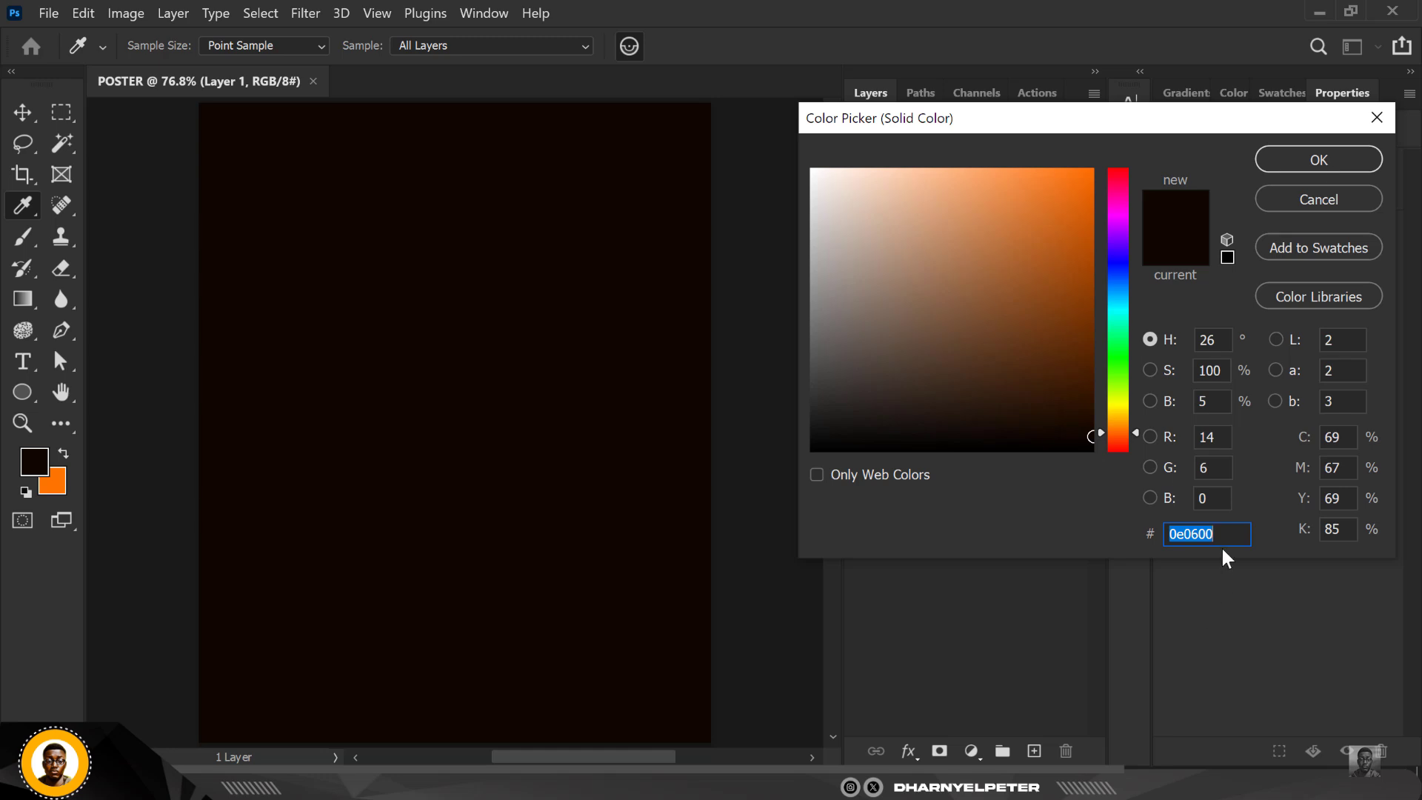
left_click_drag(1234, 534, 1150, 535)
left_click(1341, 154)
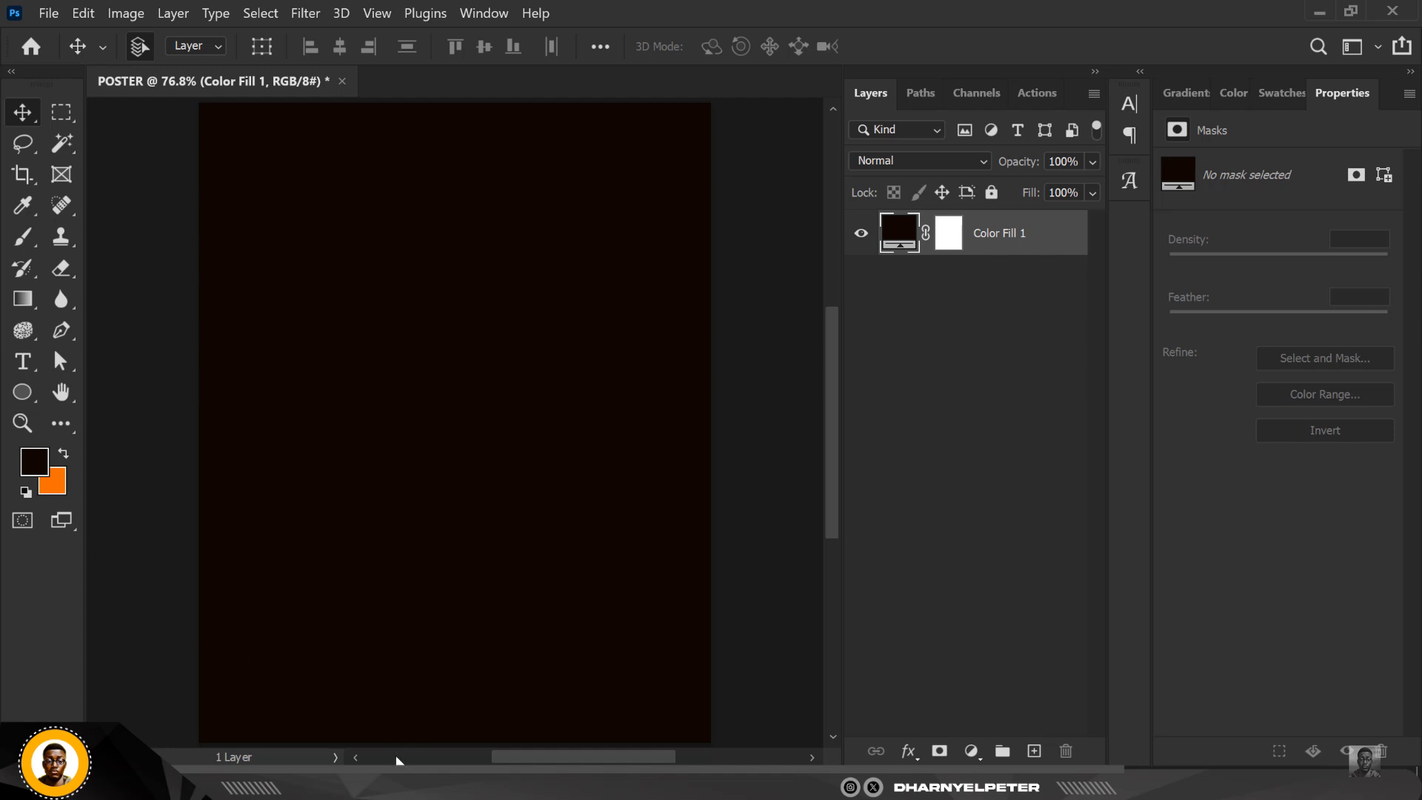
Step: Add a point text layer reading CUBA in the upper part of the canvas
left_click(22, 362)
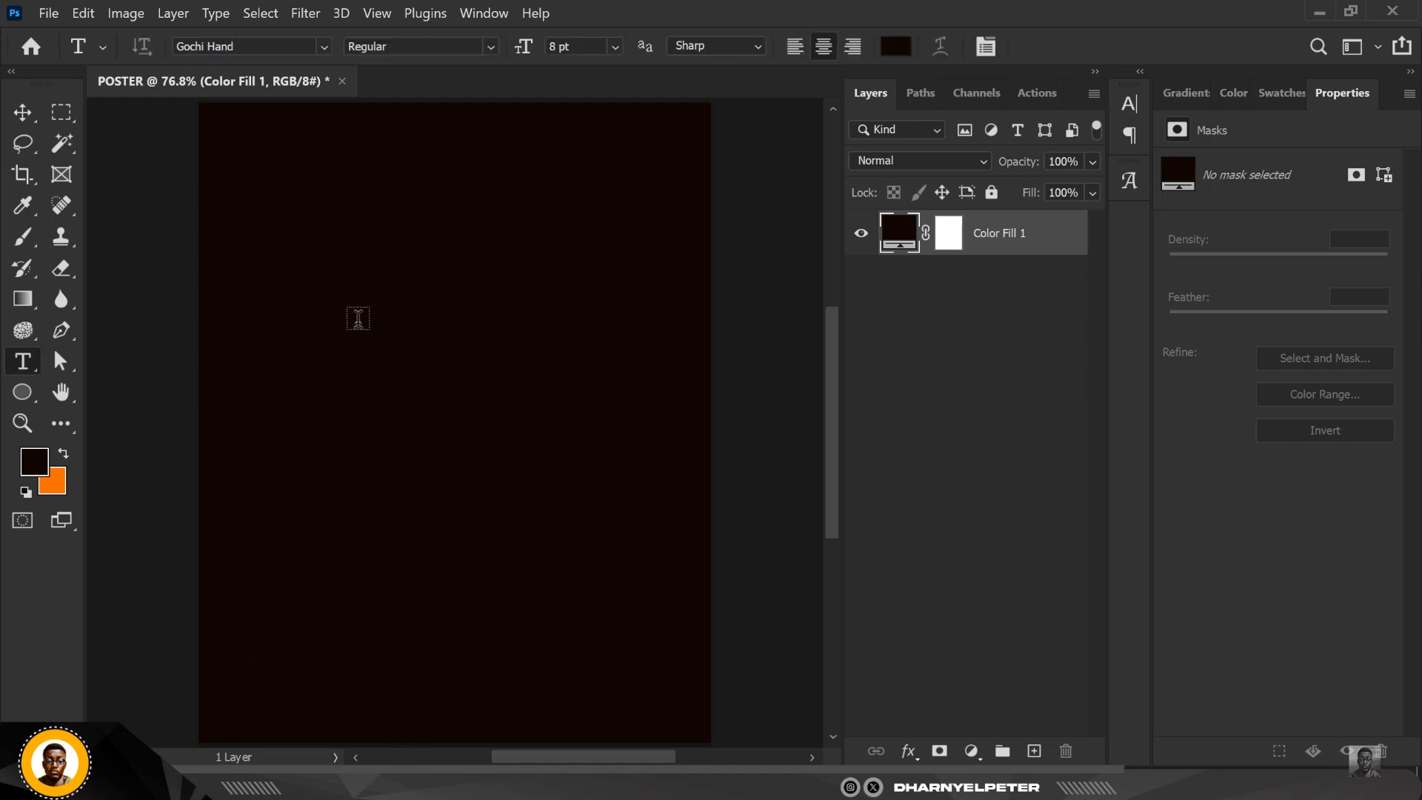
left_click(358, 323)
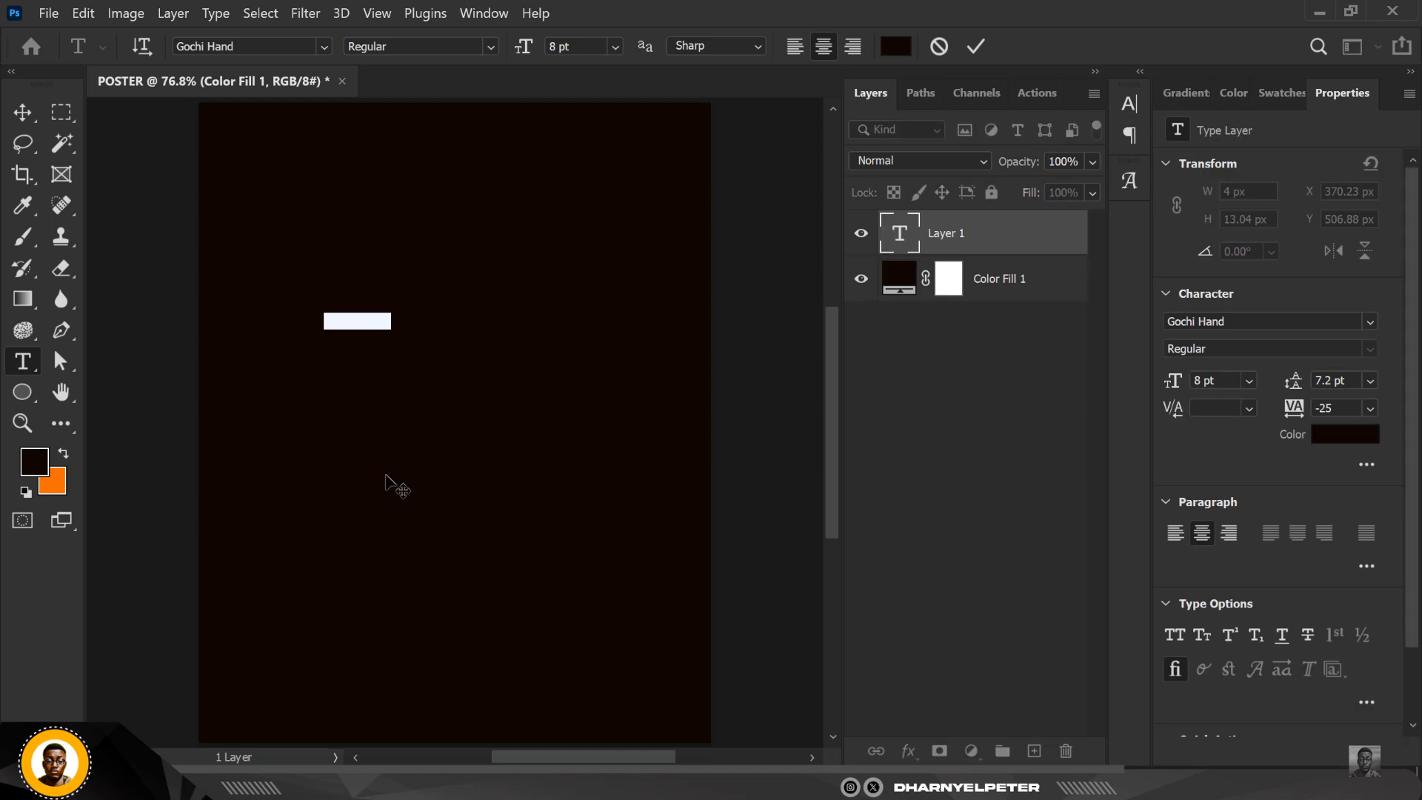
type("Fresh")
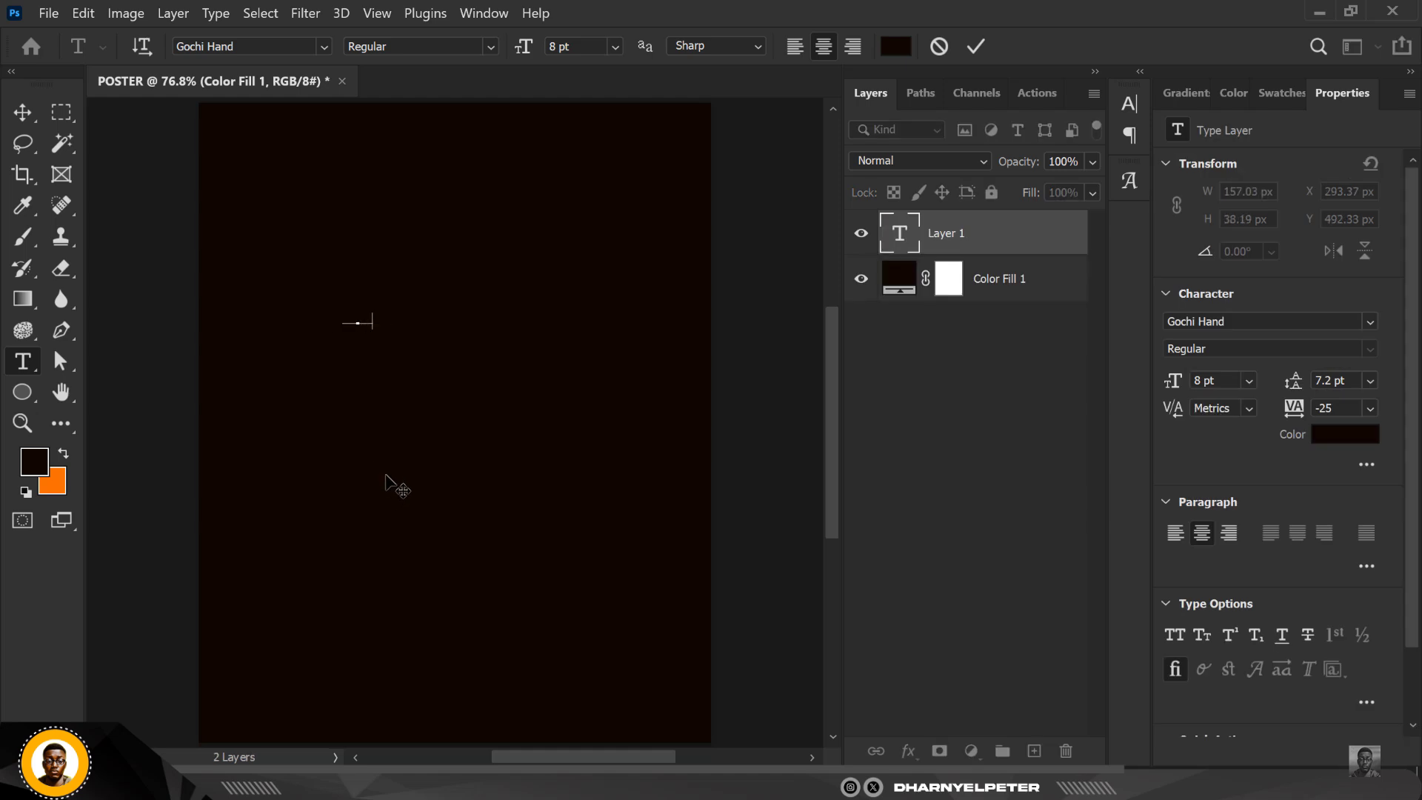
left_click(23, 113)
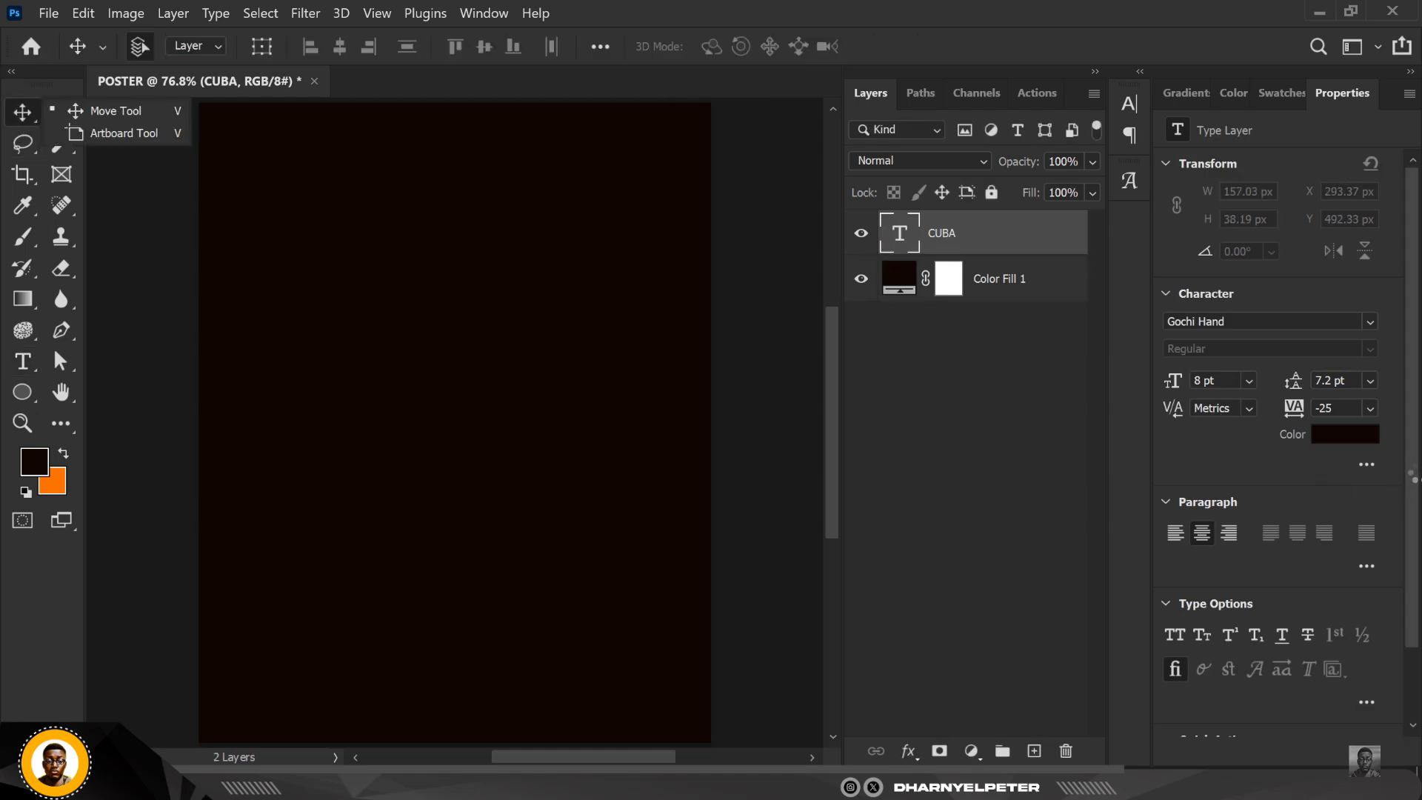
Step: Set the CUBA text's color to white (ffffff) and its font to Built Titling Regular
left_click(1331, 442)
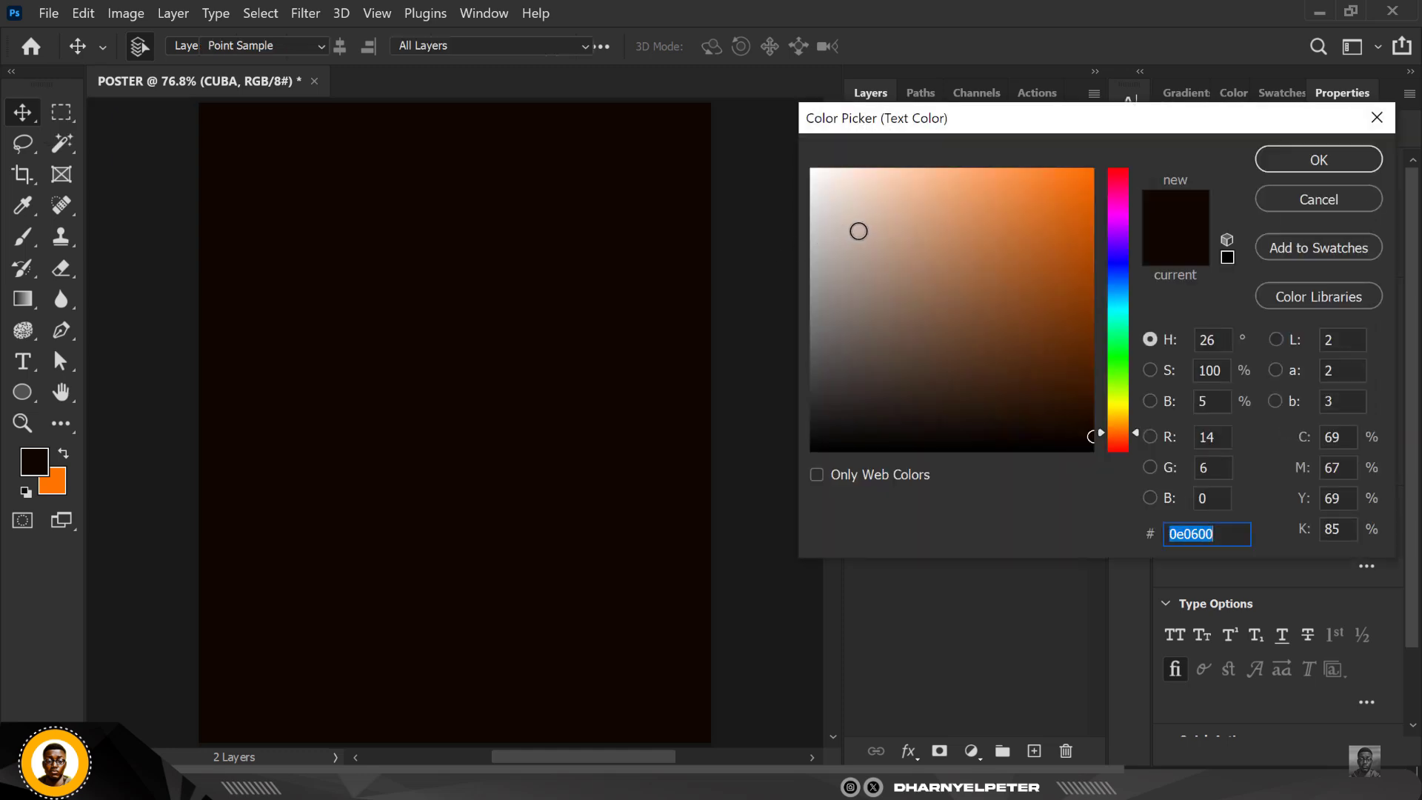
type("ffffff")
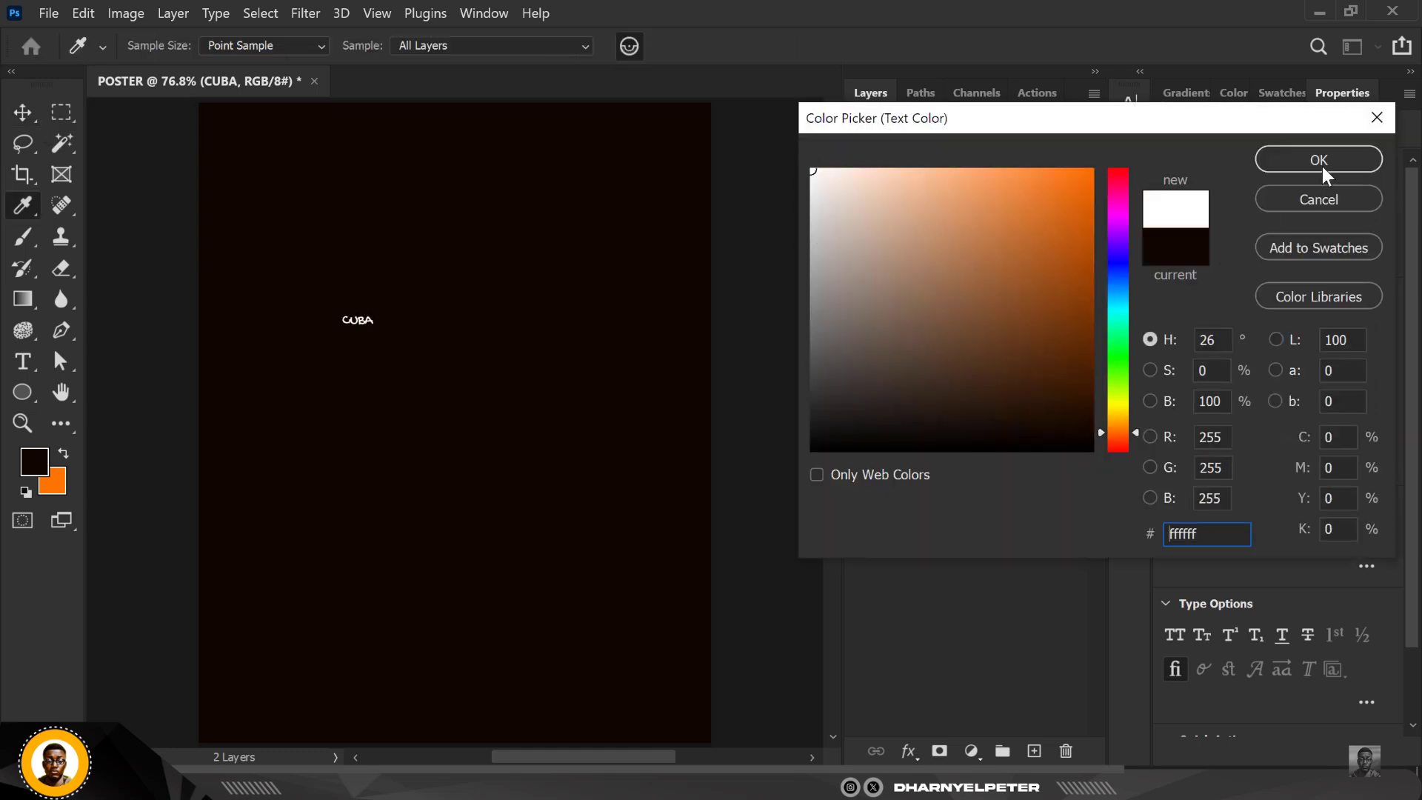
left_click(1323, 162)
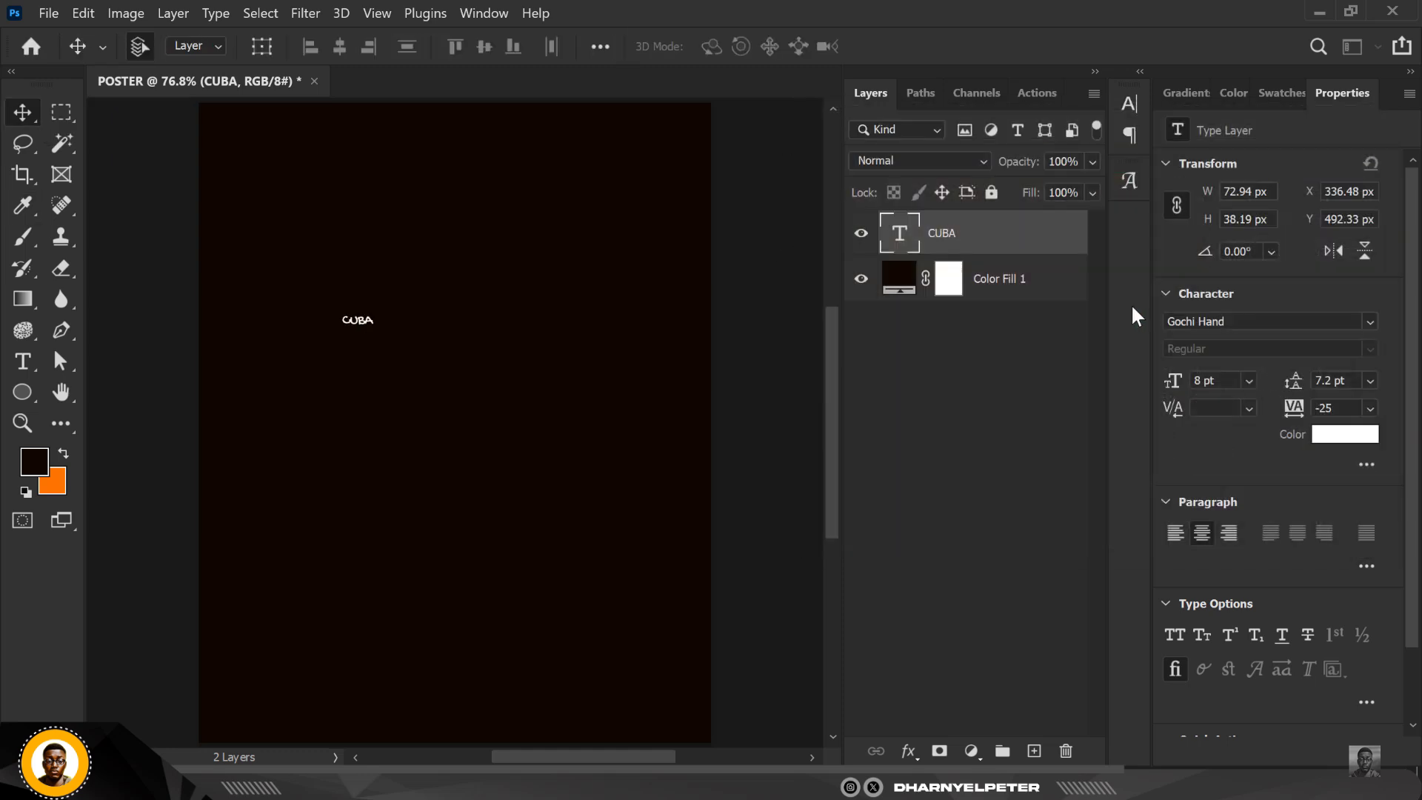
left_click(1370, 322)
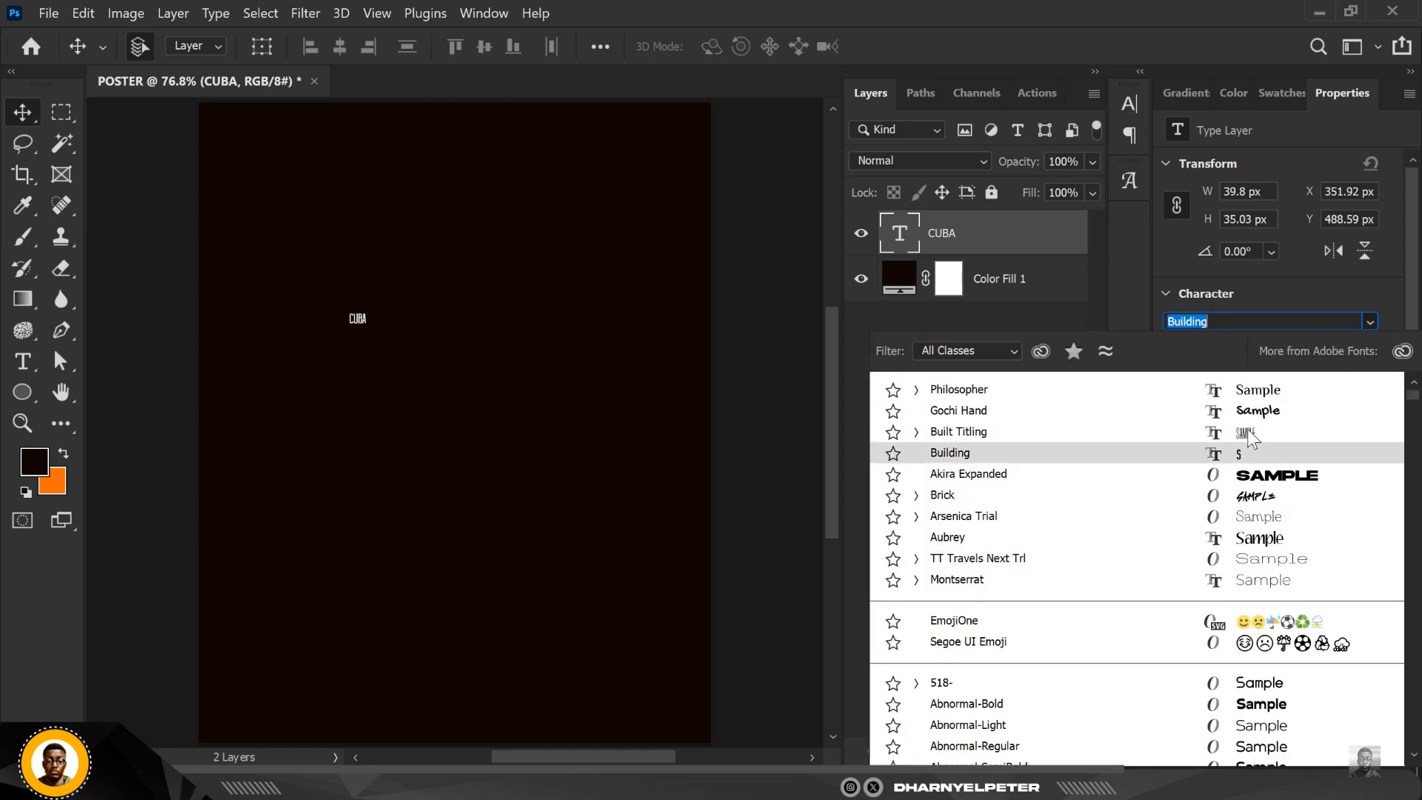
left_click(917, 433)
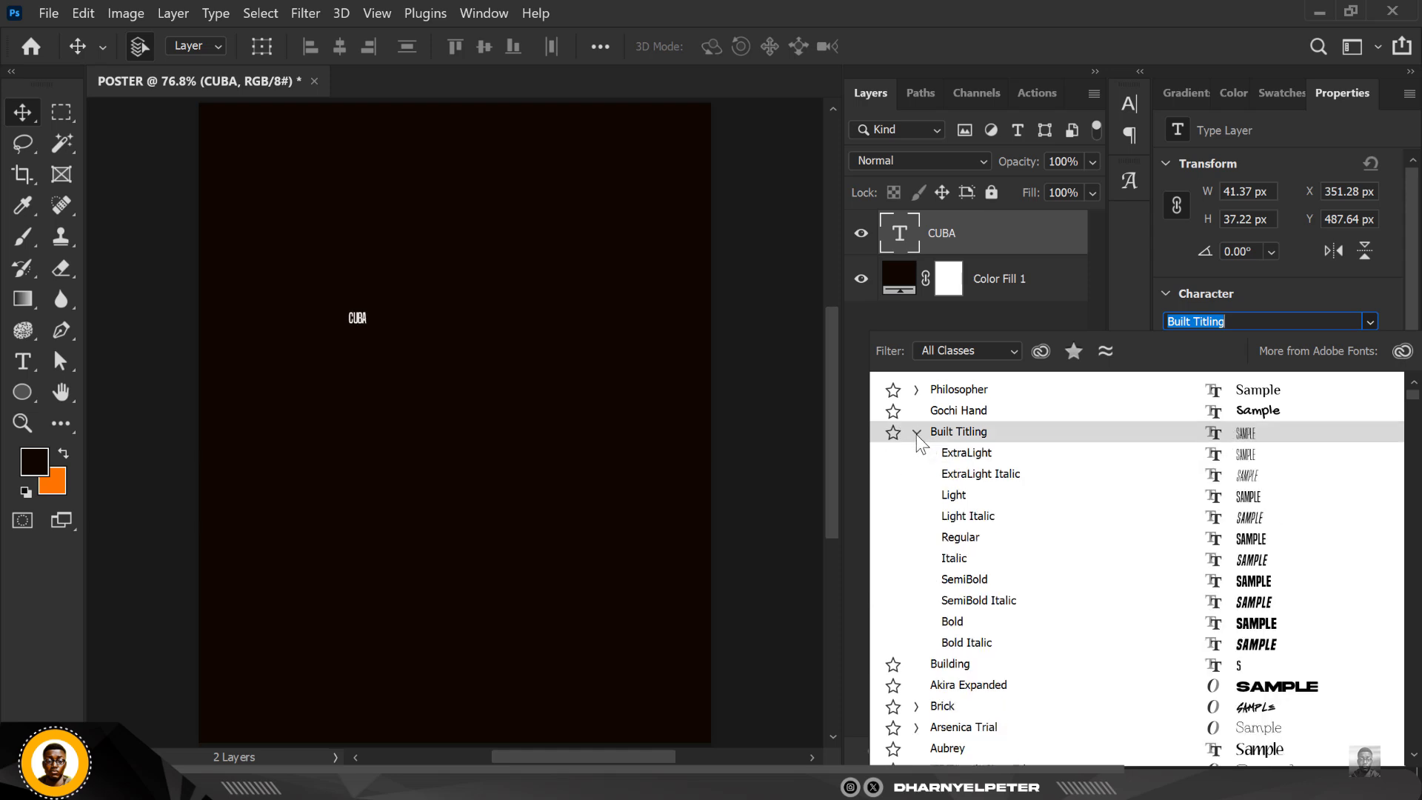
left_click(1252, 541)
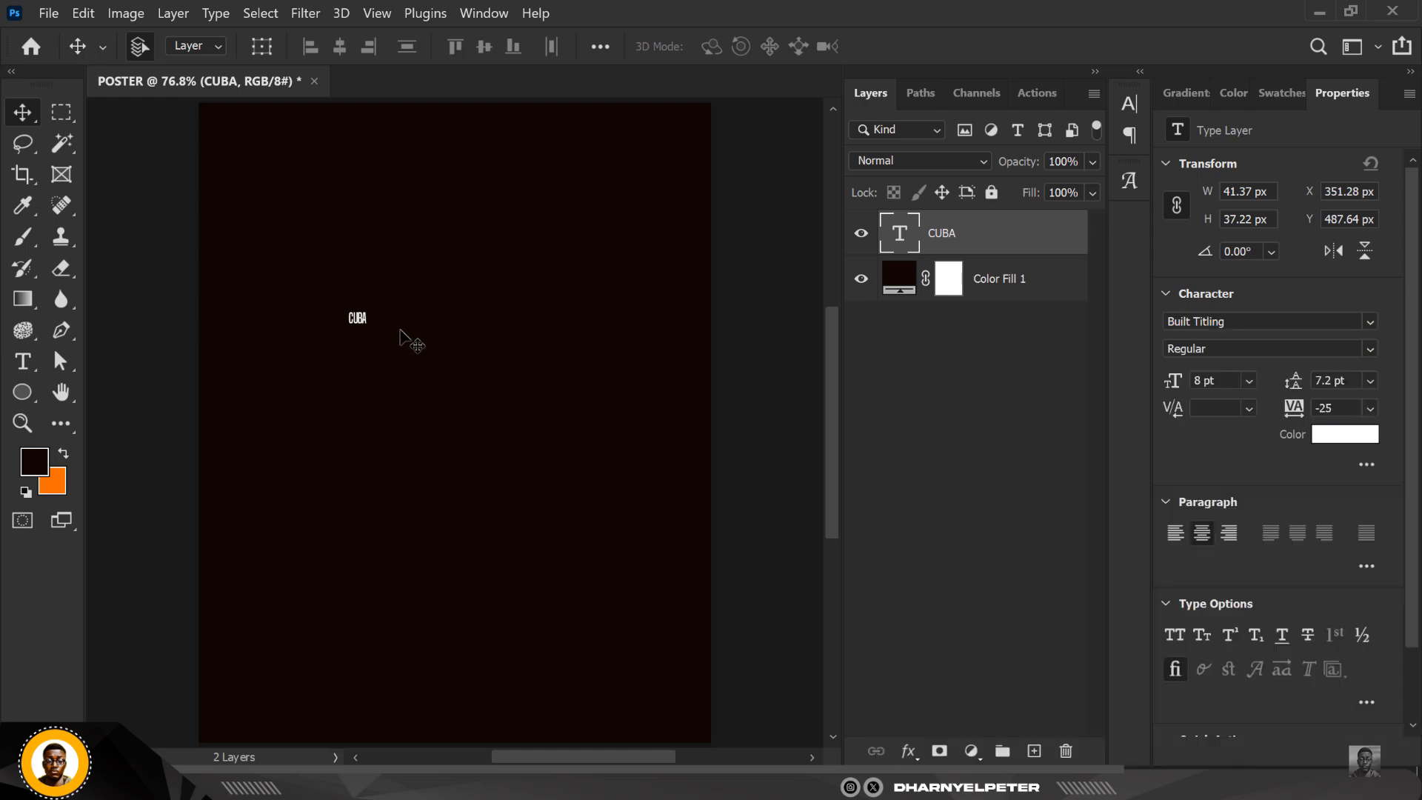
Step: Scale the CUBA text up to about 1787% and center it horizontally in the upper half of the poster
key("ctrl+t")
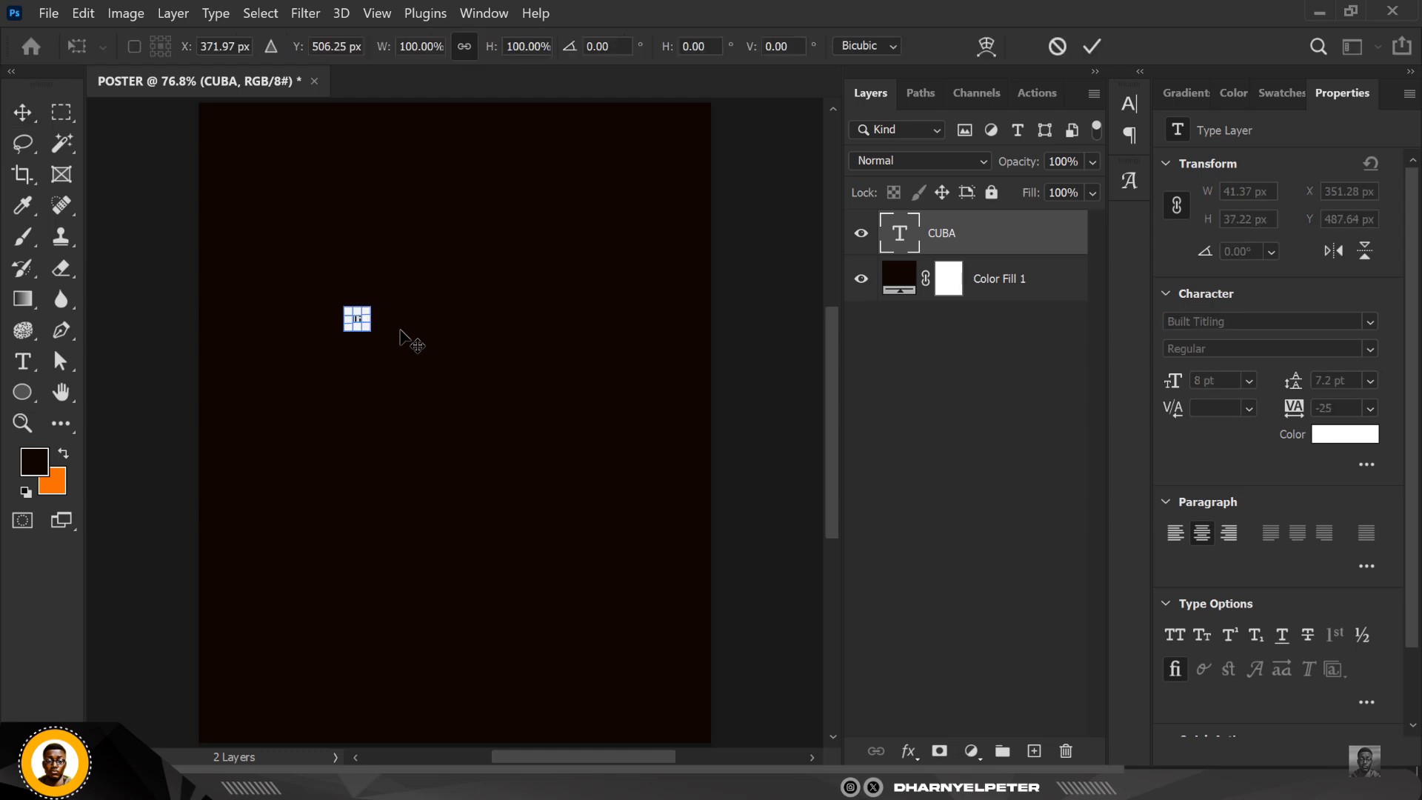
left_click_drag(366, 333, 584, 662)
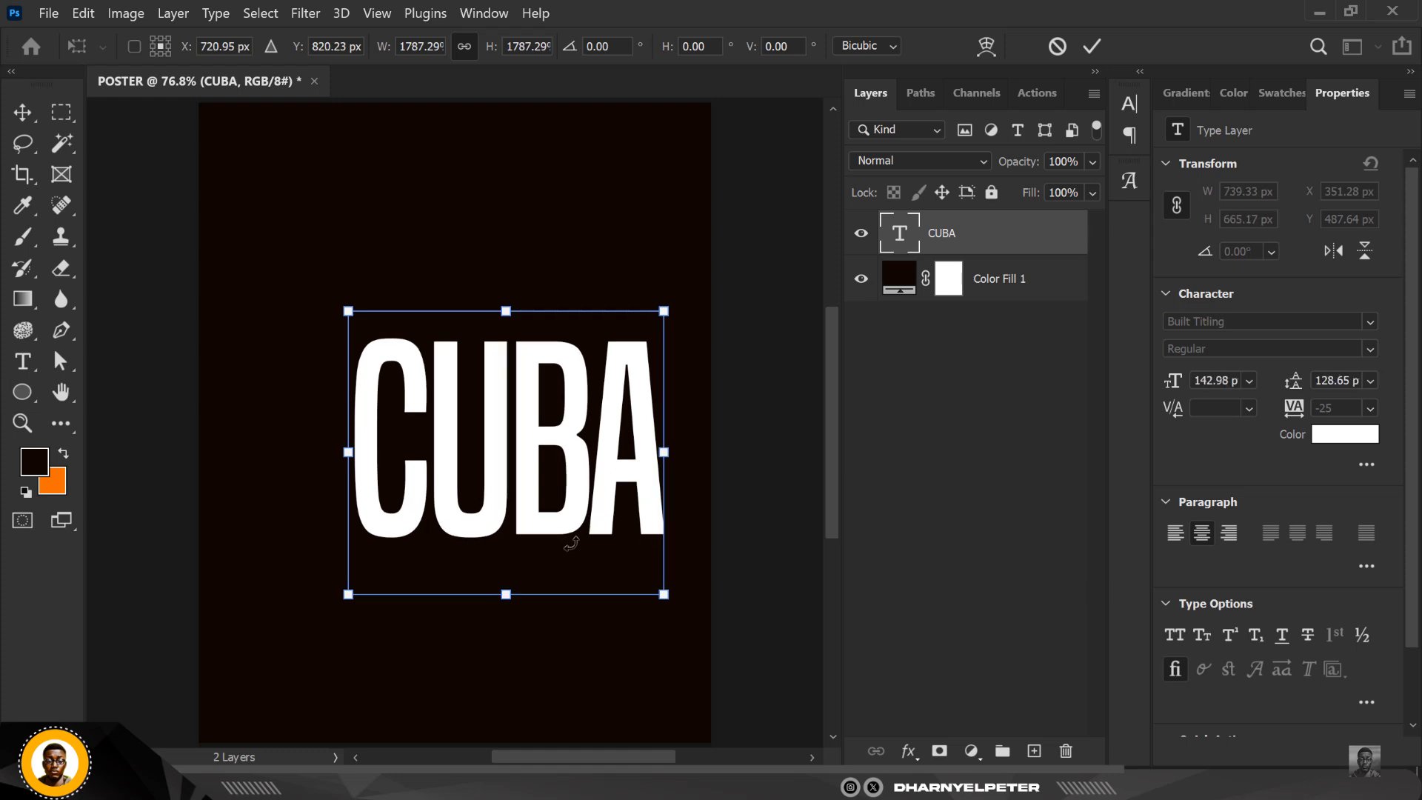
left_click_drag(603, 436, 580, 347)
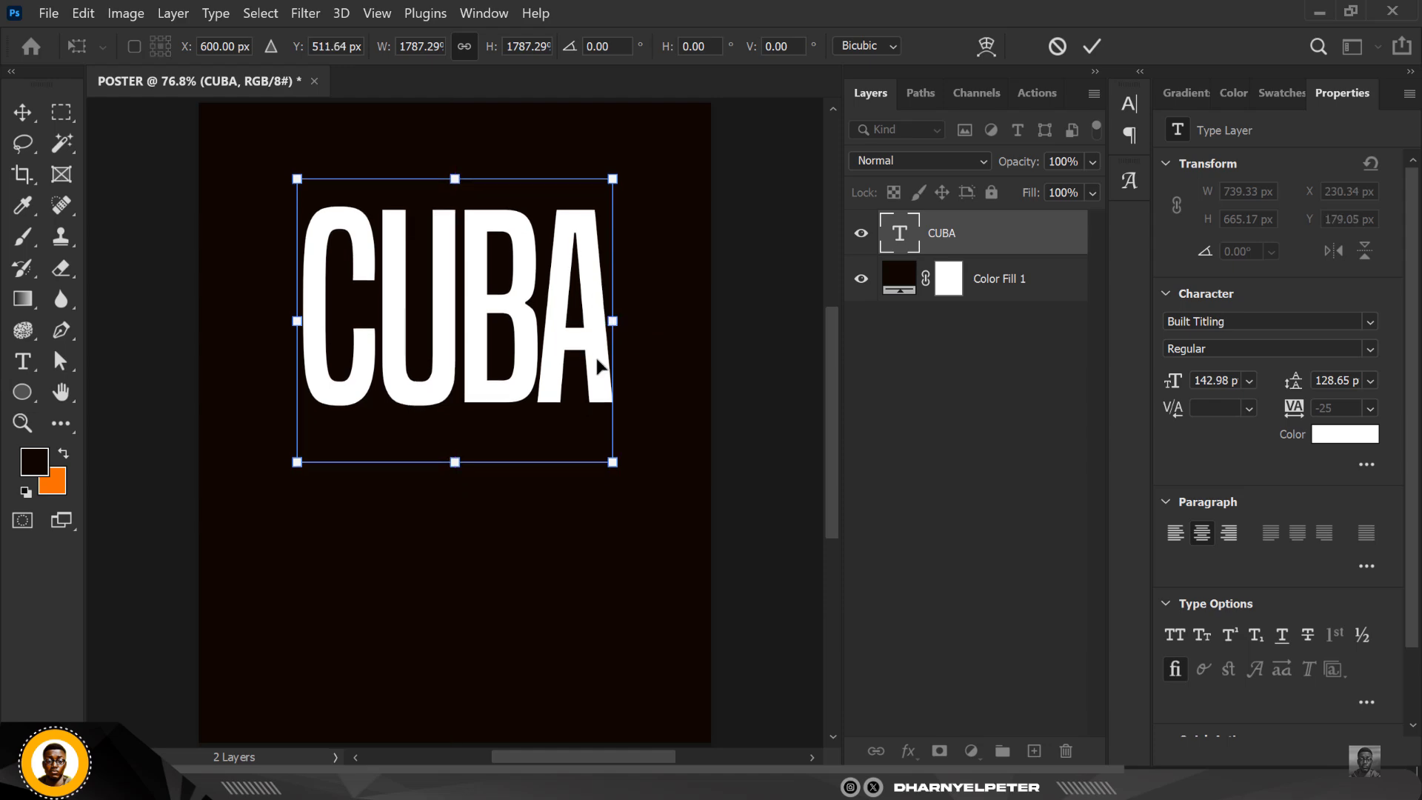
key("Return")
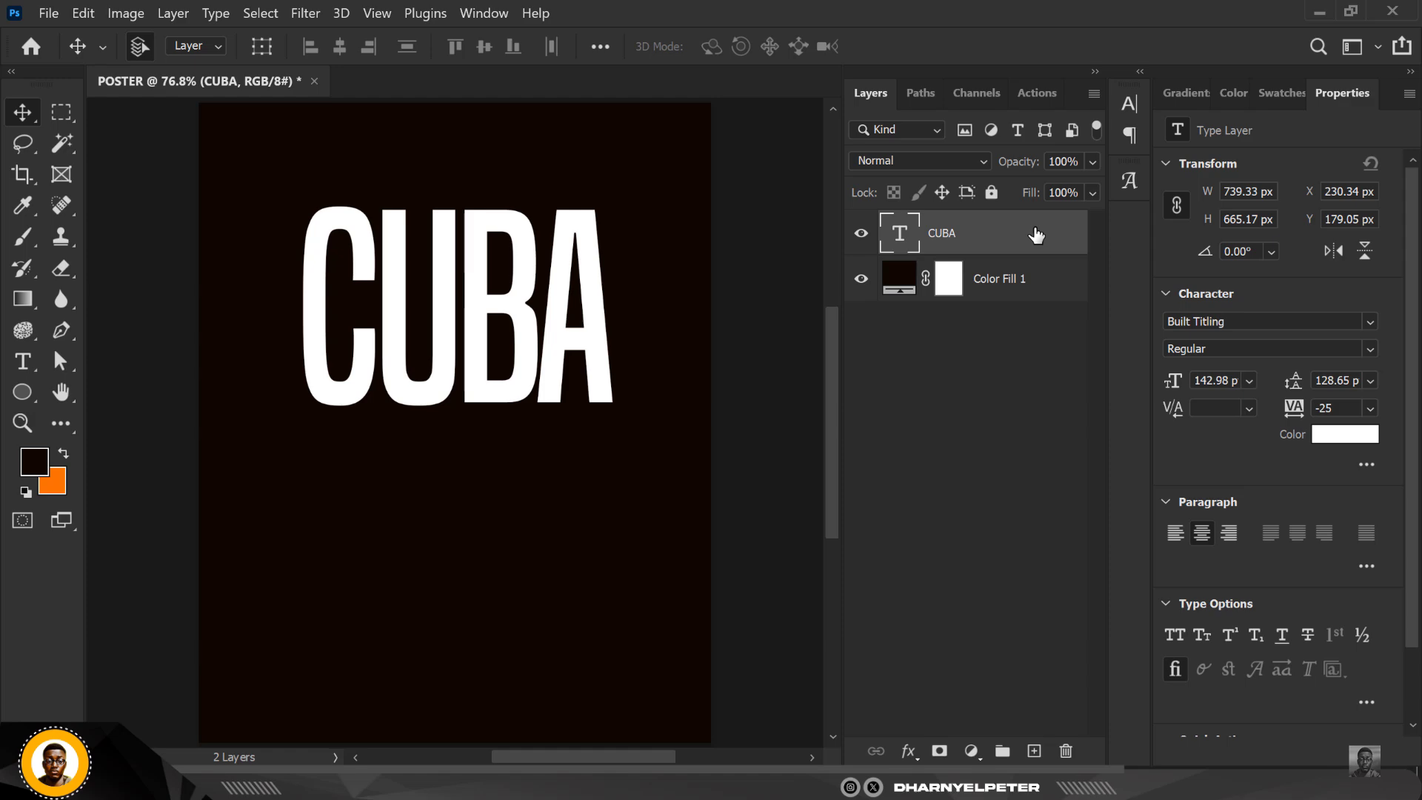
Step: Convert the CUBA text layer to a shape
right_click(1031, 231)
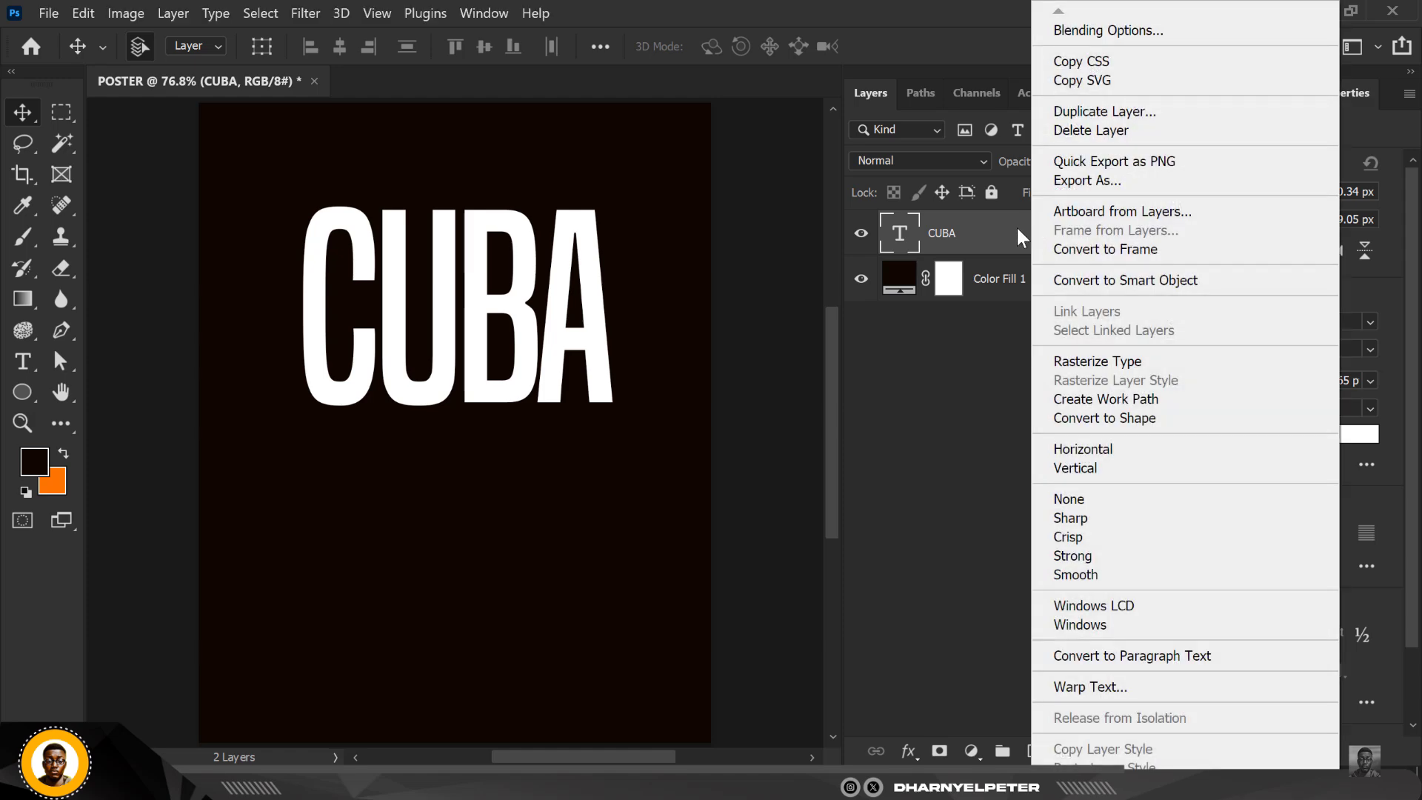
left_click(1012, 239)
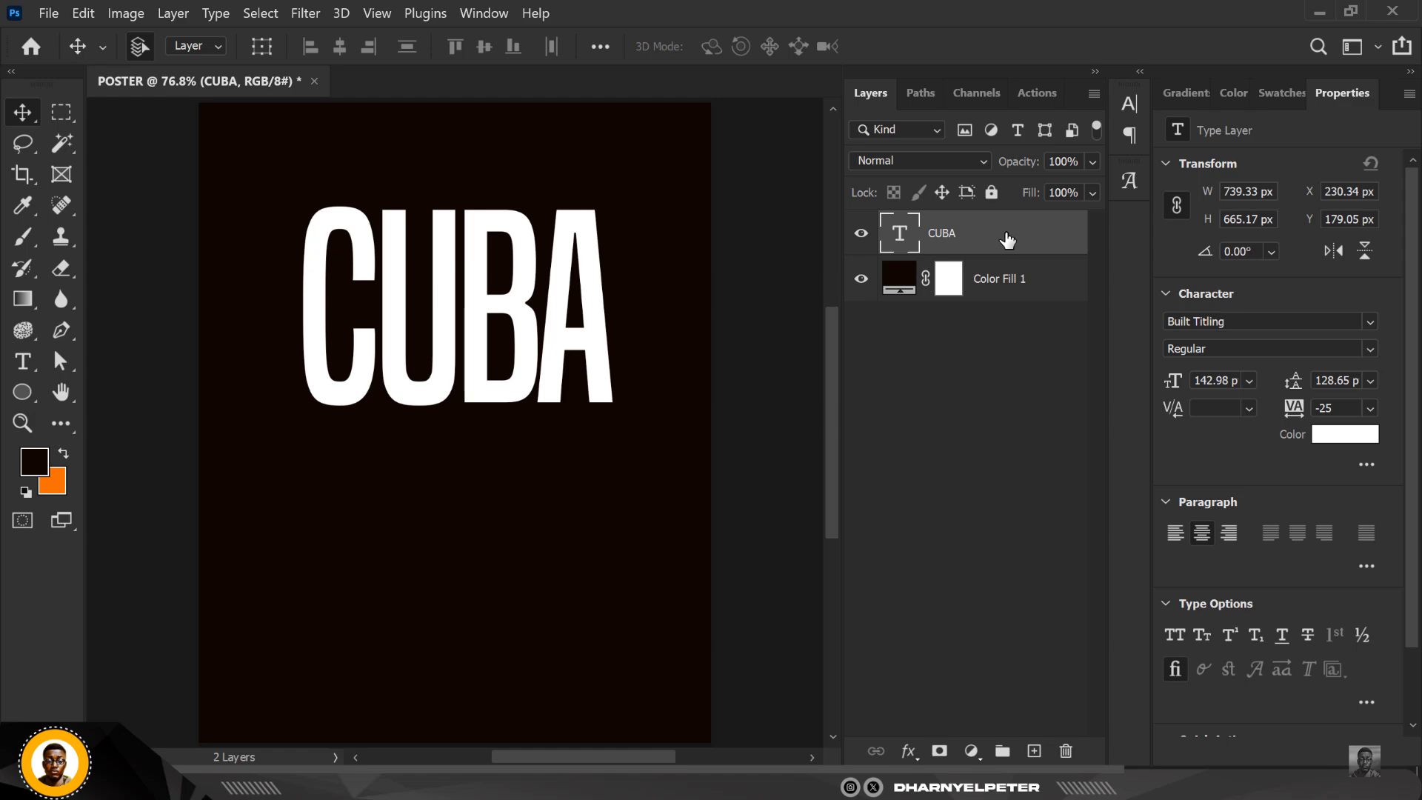
right_click(1006, 238)
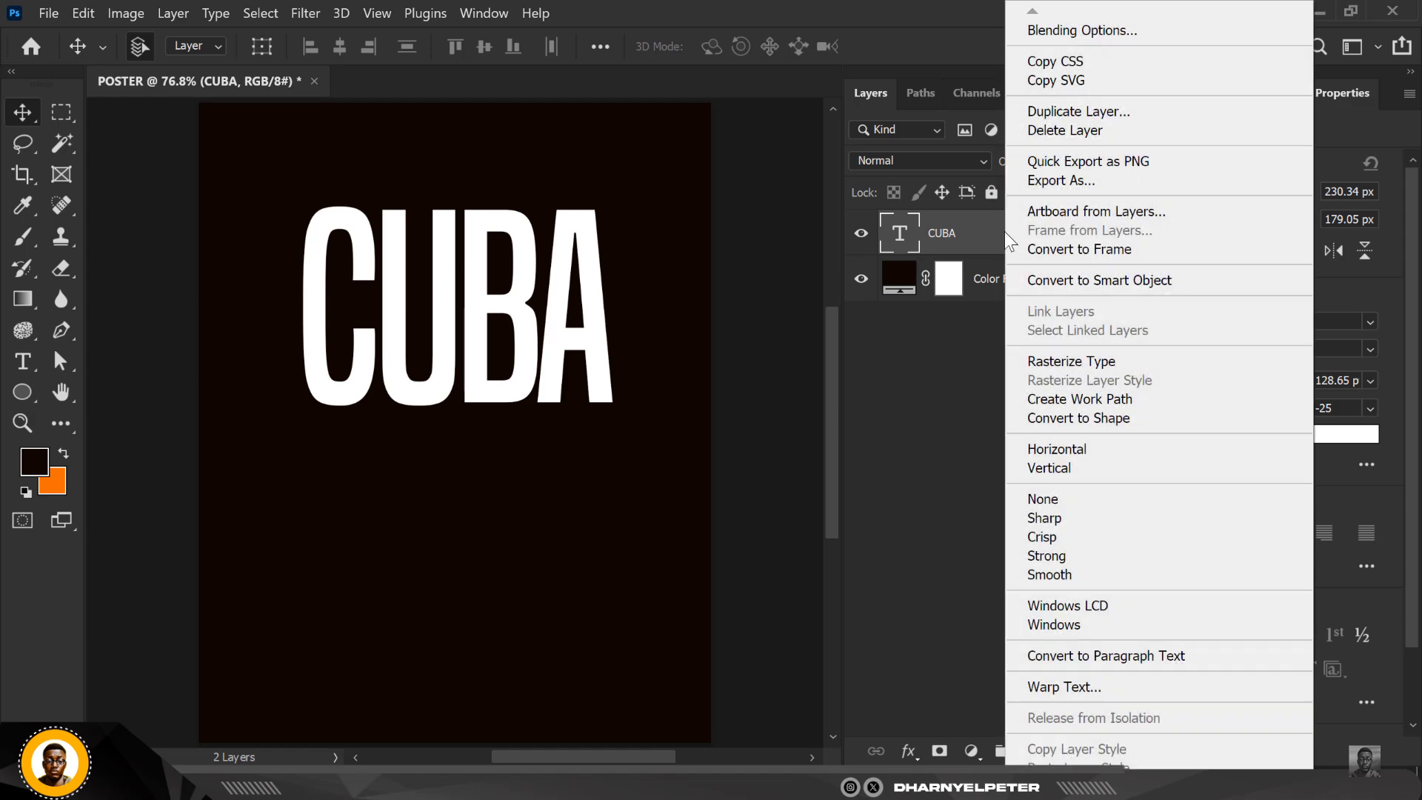
left_click(1129, 424)
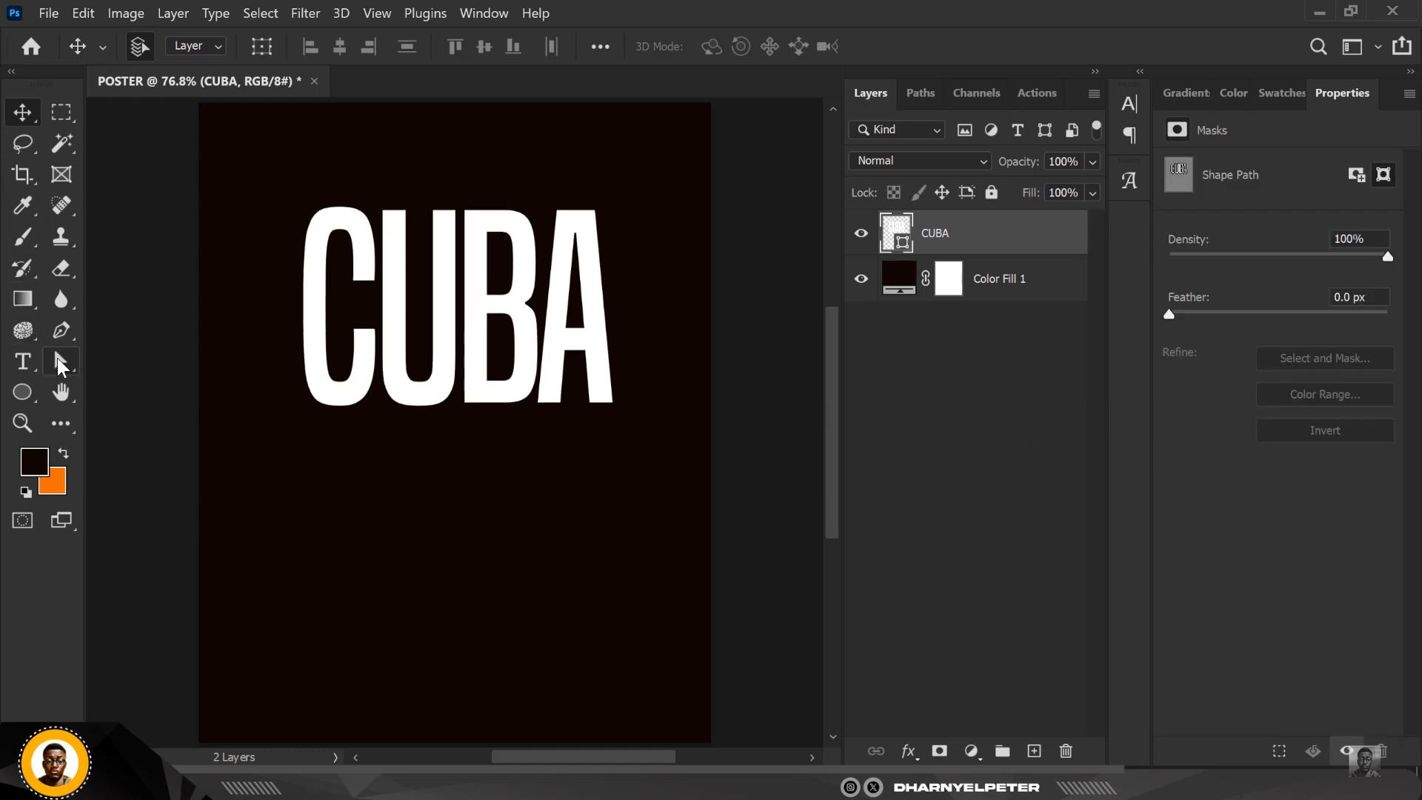
Step: Stretch the CUBA letters downward by moving their lower anchor points, making the shape about 1142 px high
left_click(58, 360)
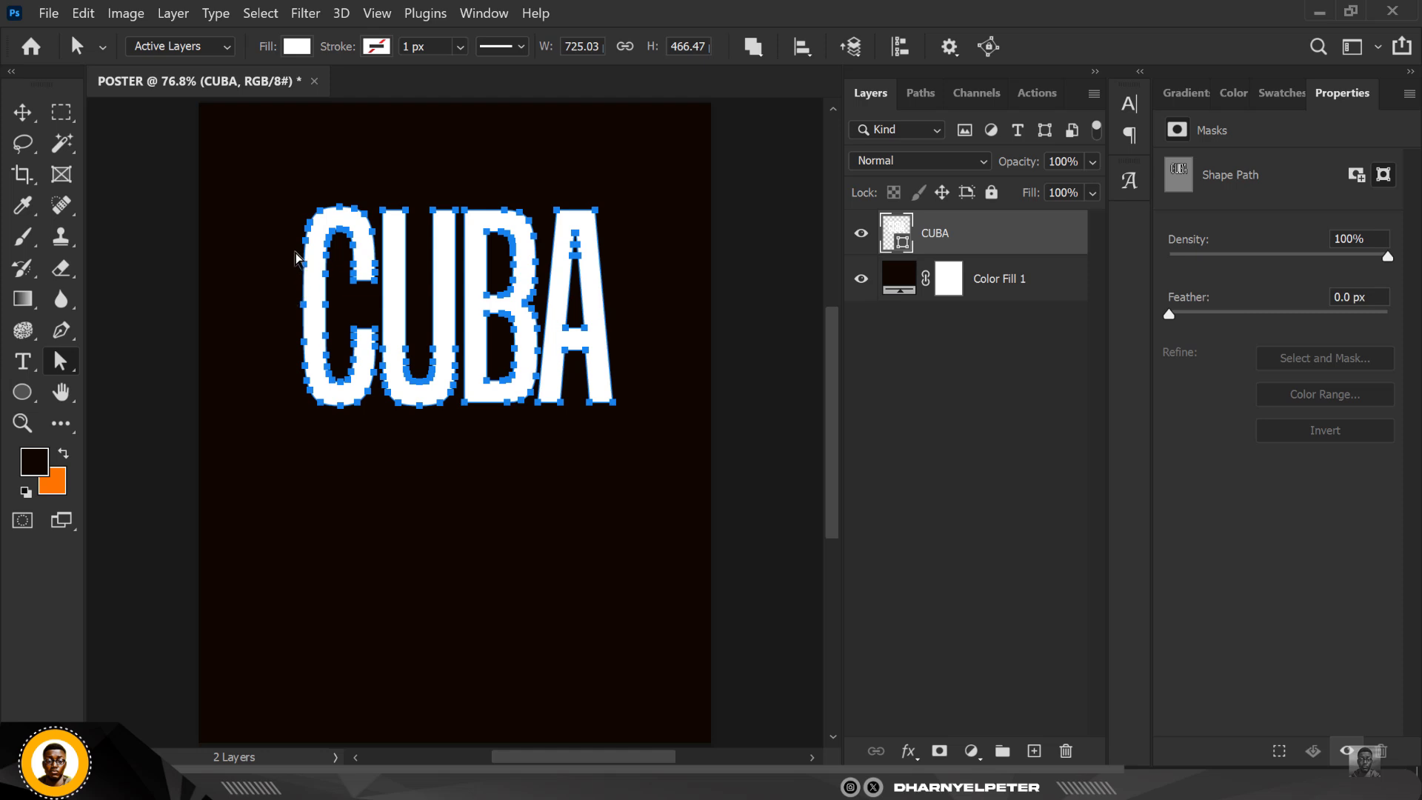
left_click_drag(295, 251, 654, 478)
left_click_drag(590, 406, 591, 704)
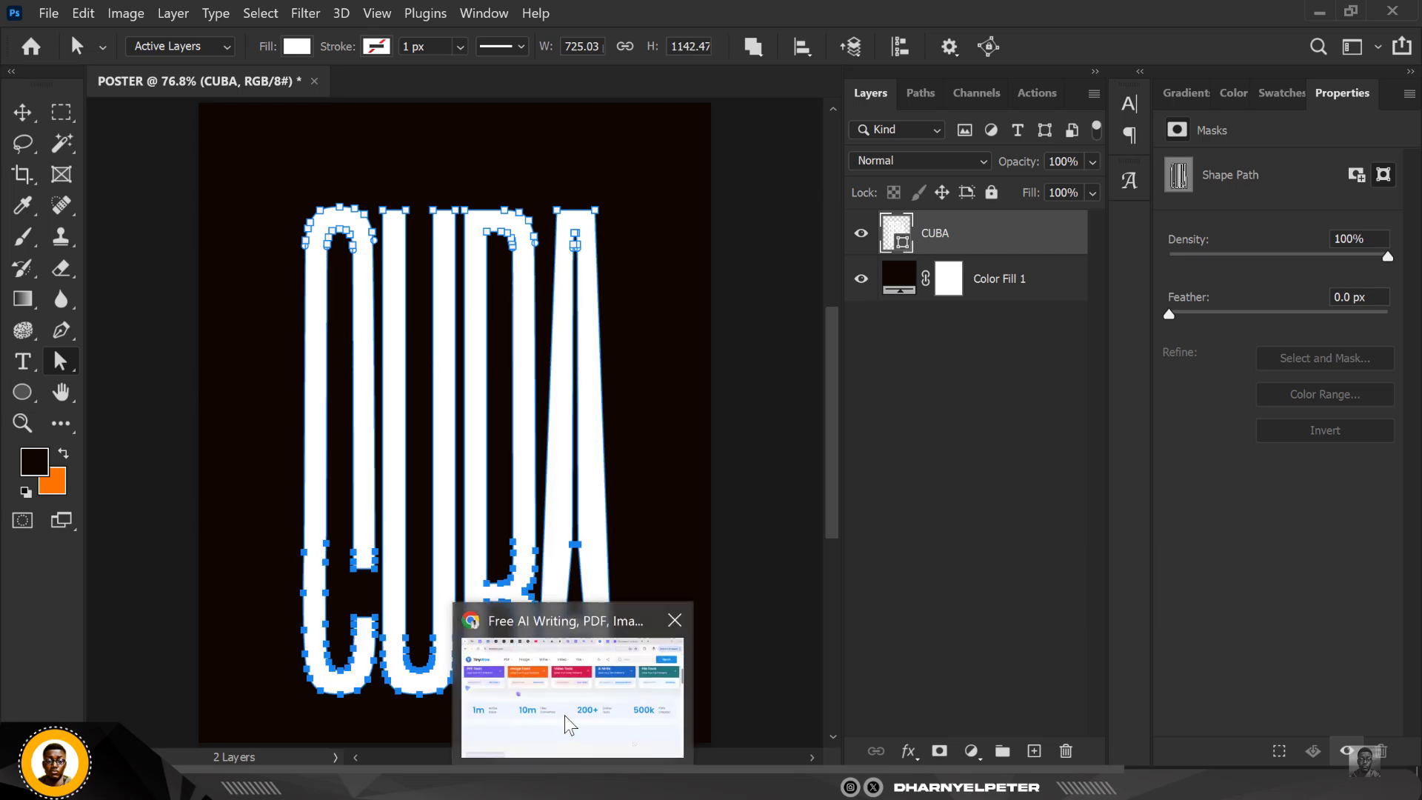
left_click(700, 317)
left_click(699, 317)
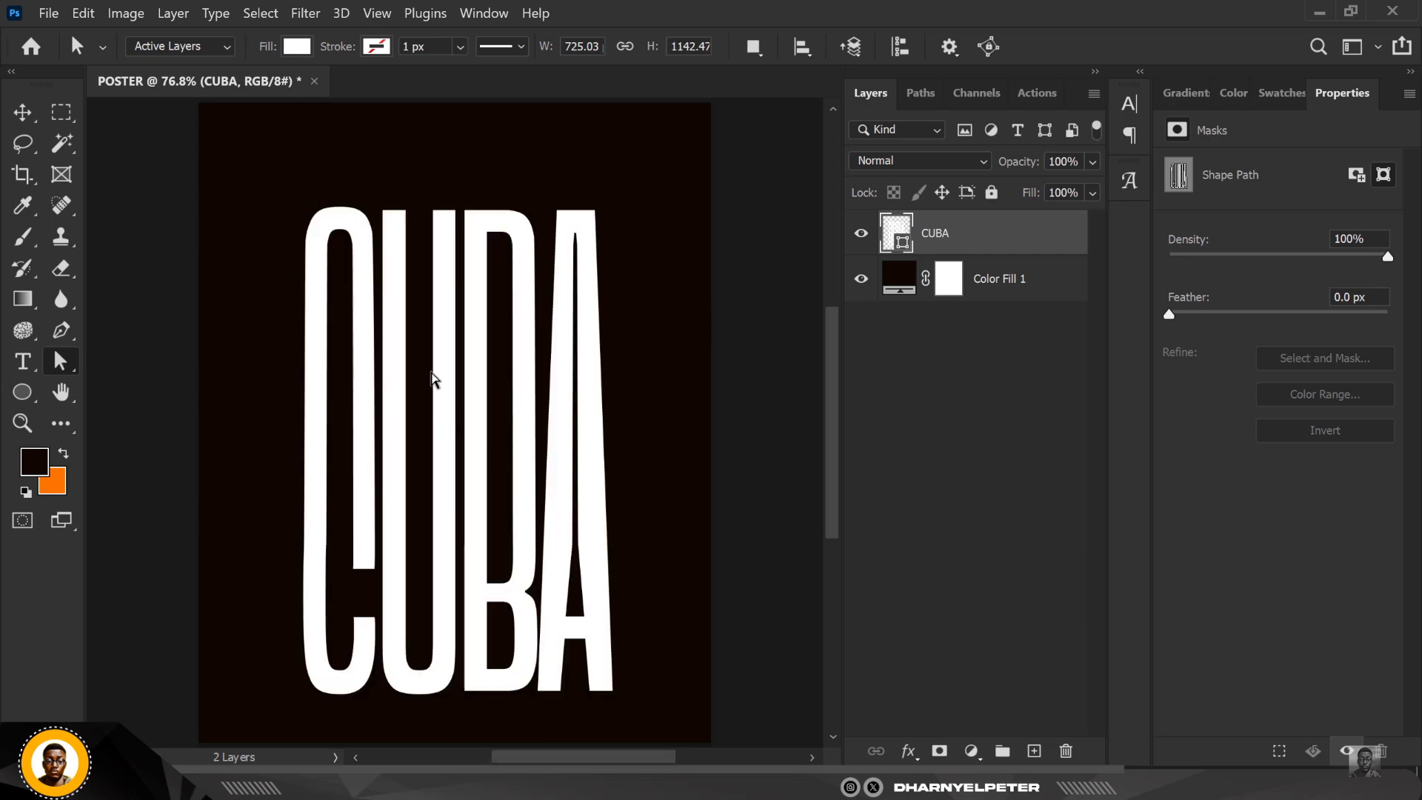
Step: Scale the stretched CUBA shape to about 96.6% and reposition it near the center of the poster, slightly toward the upper edge
scroll(422, 331, "down", 3)
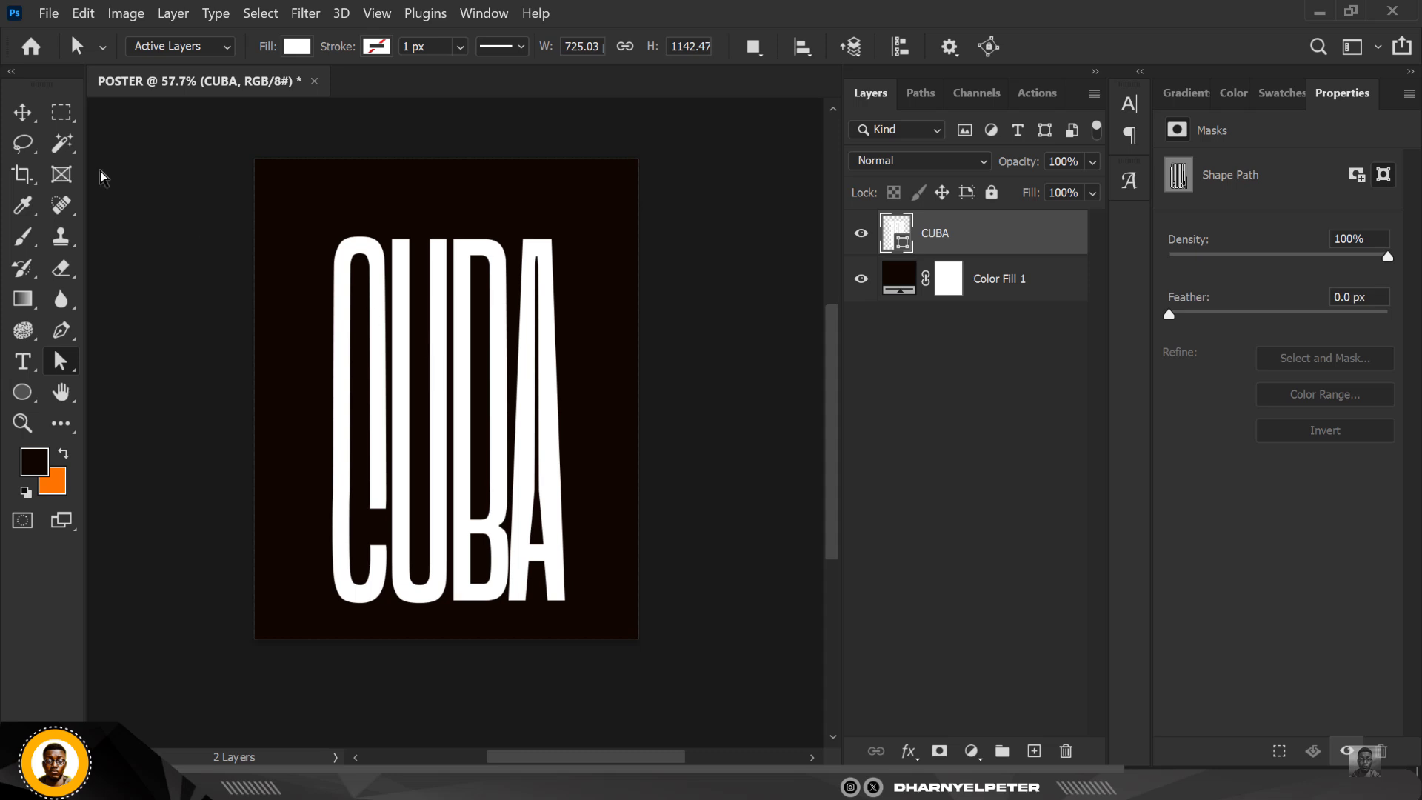
left_click(13, 121)
key("ctrl+t")
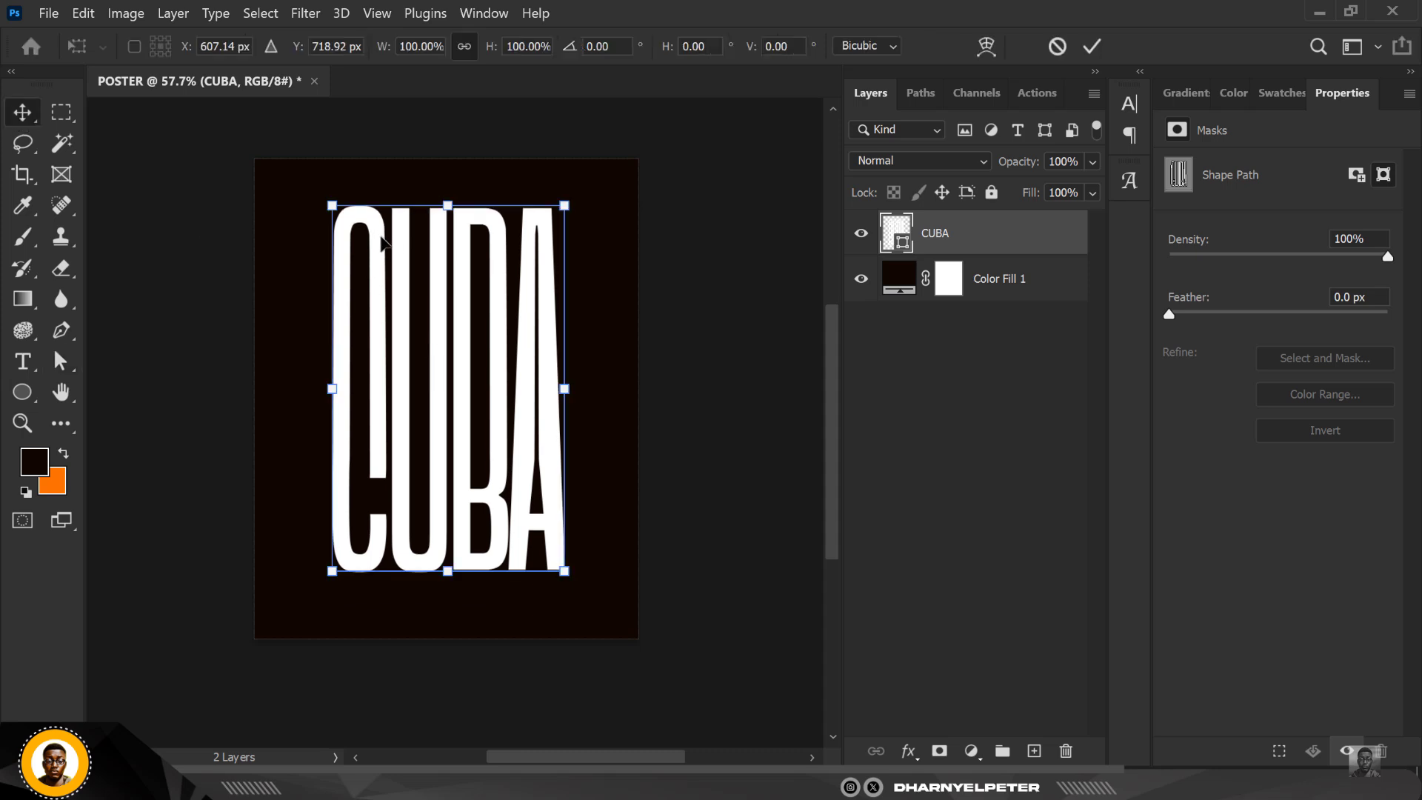
left_click_drag(381, 237, 386, 244)
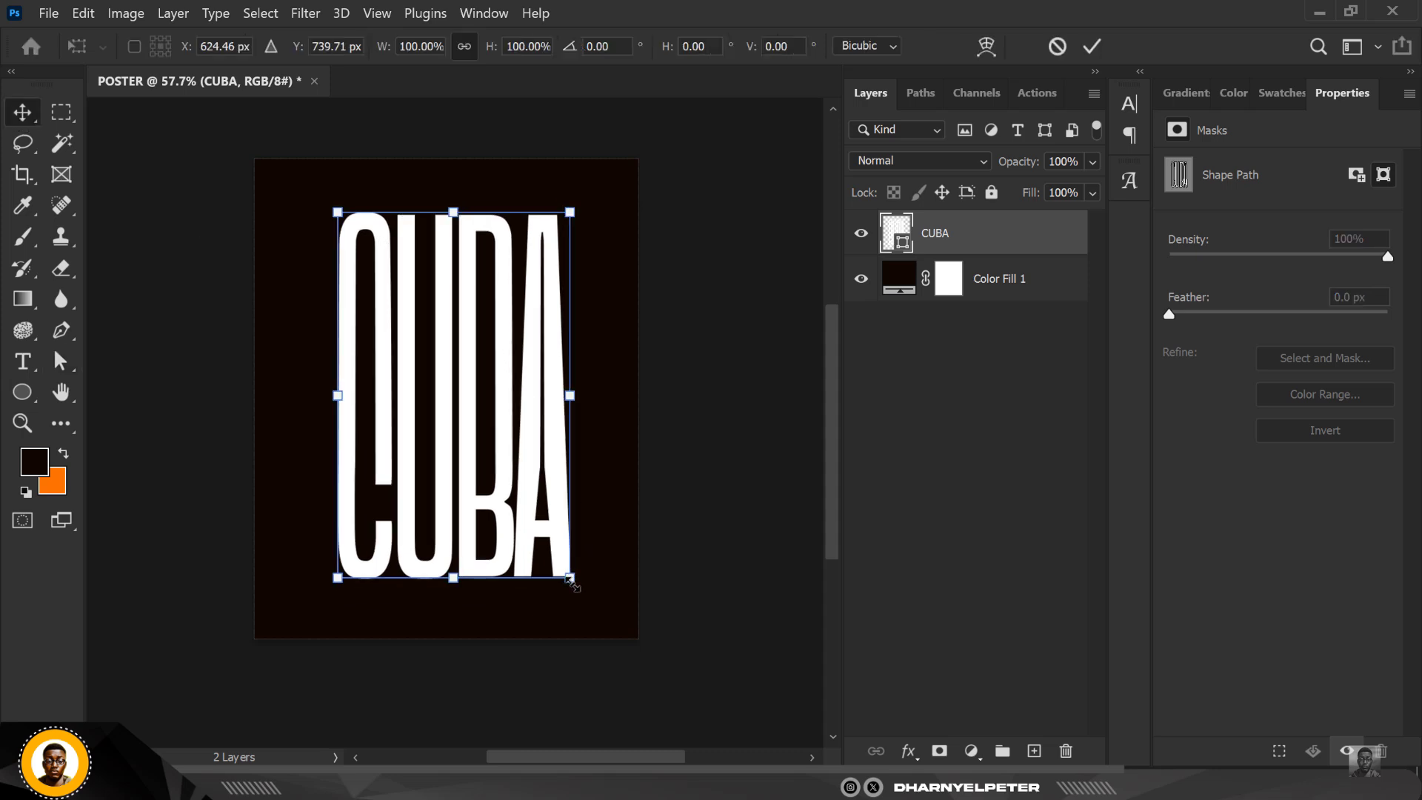
left_click_drag(563, 567, 602, 530)
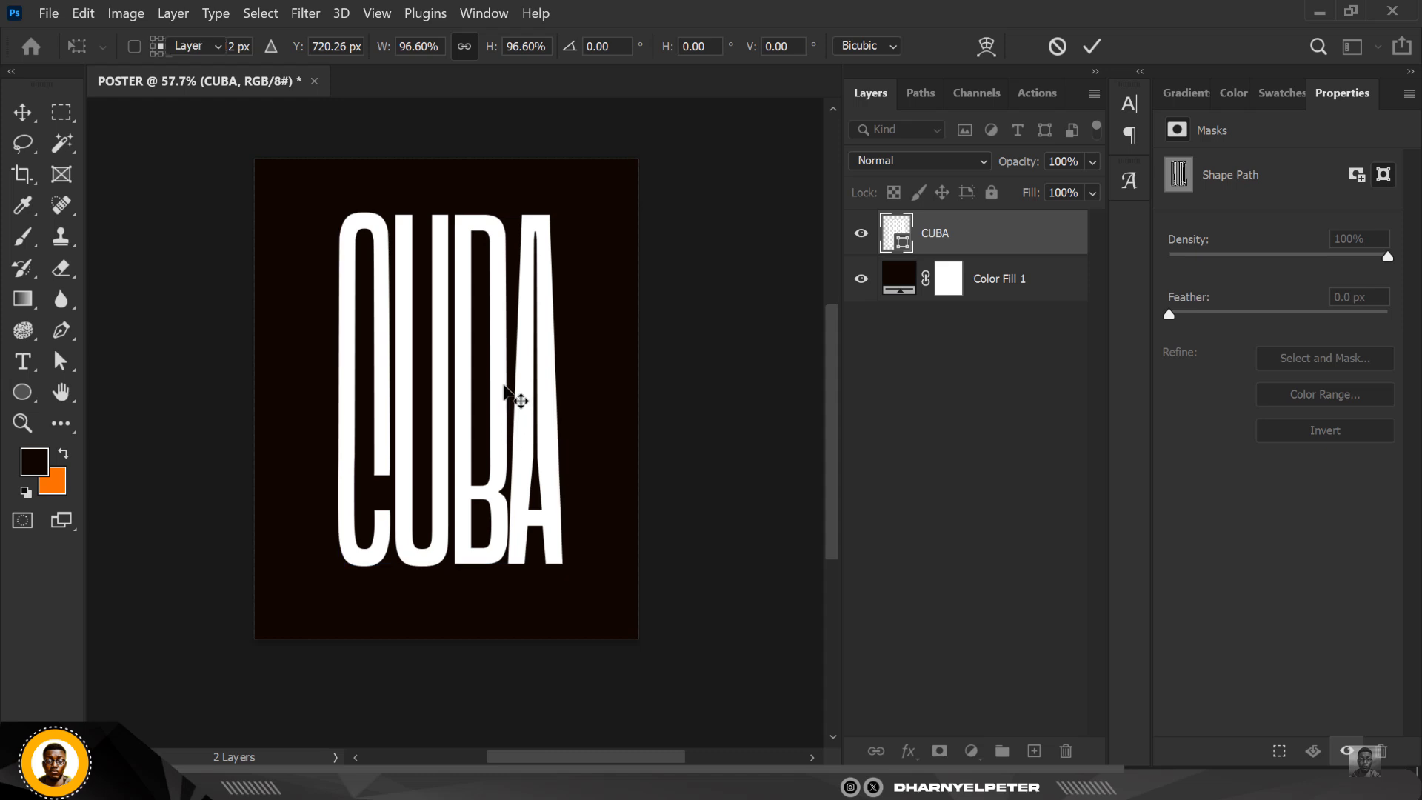
key("Return")
left_click(499, 354)
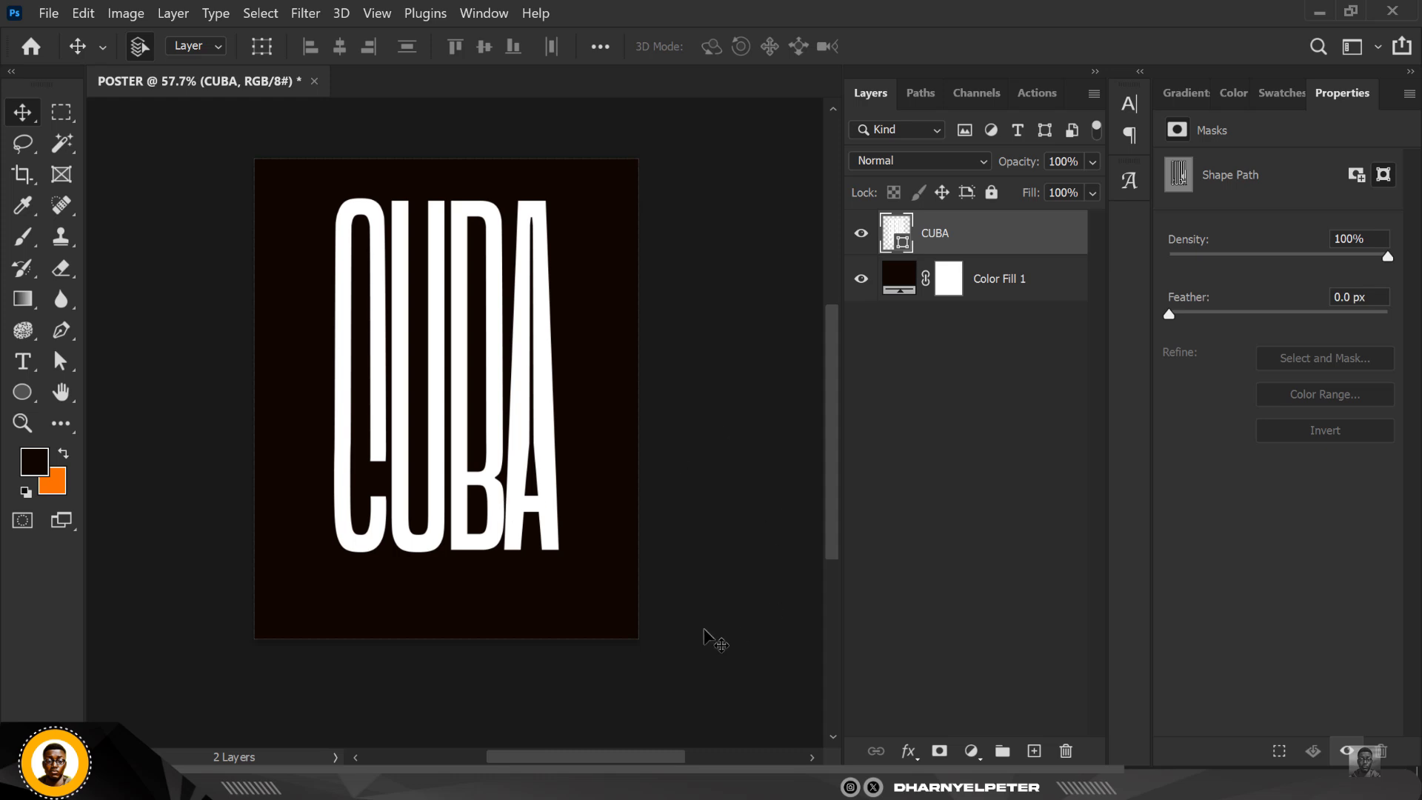
Step: Place the capped man's portrait from the CUBA folder over the lettering, scale it to about 25.7%, and move it slightly up
key("alt+Tab")
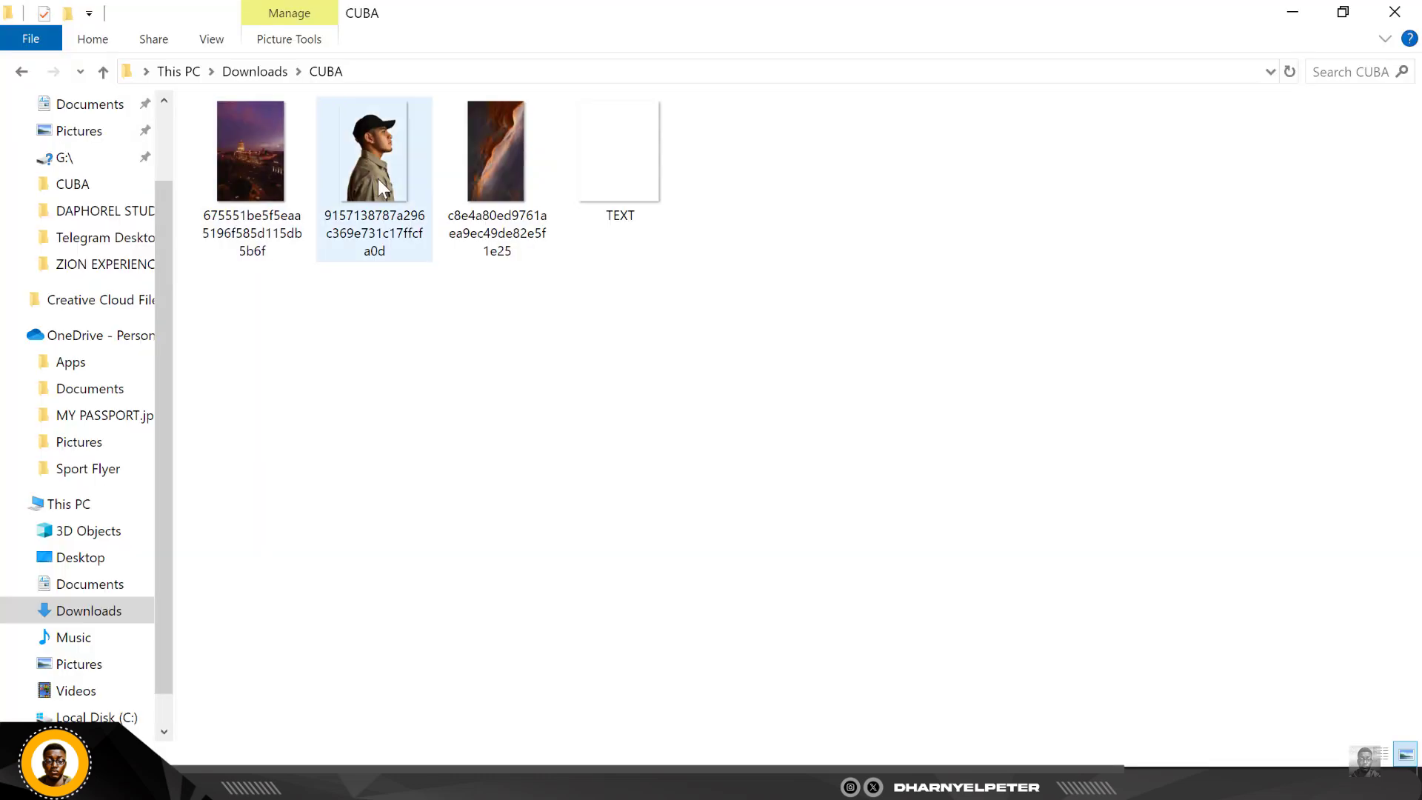
left_click_drag(372, 160, 472, 395)
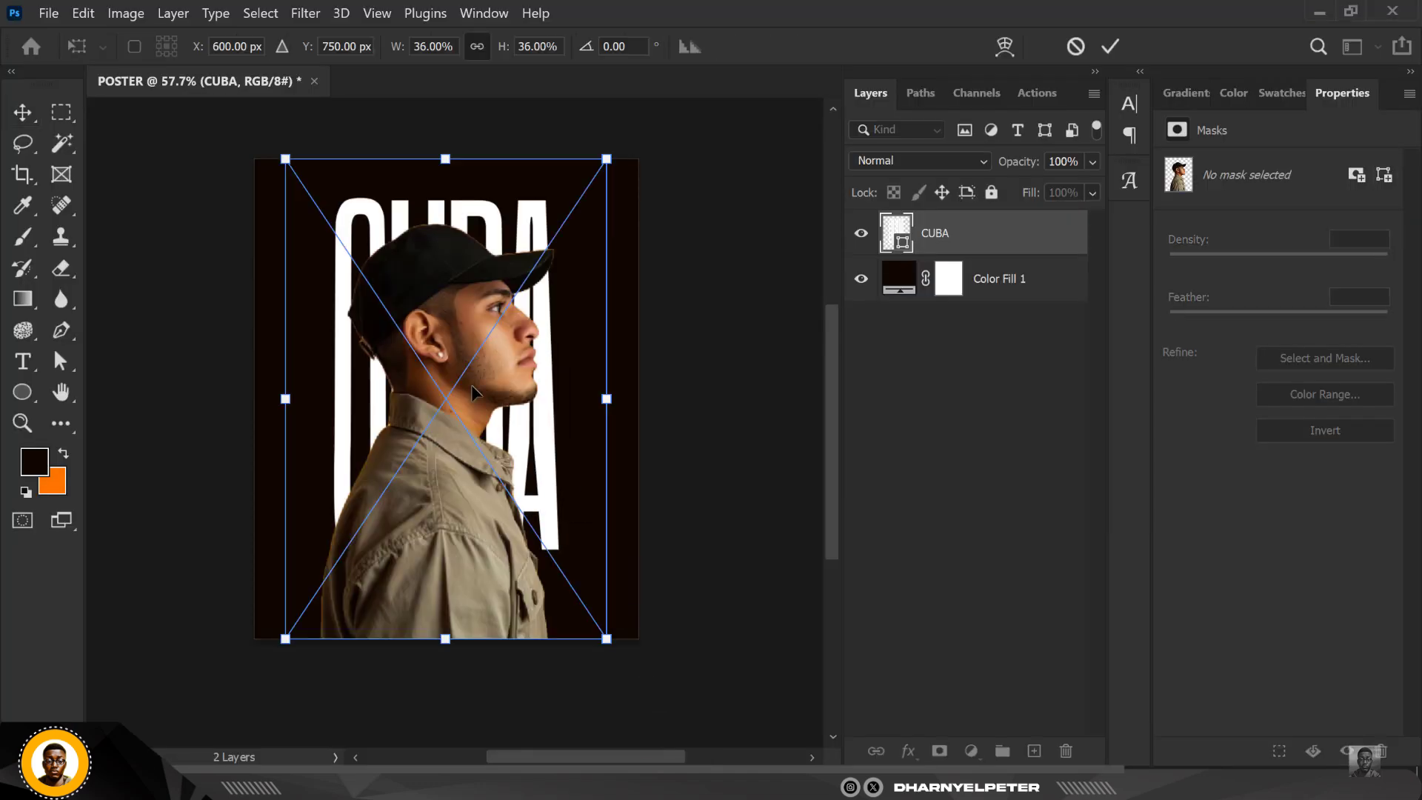
left_click_drag(605, 159, 571, 223)
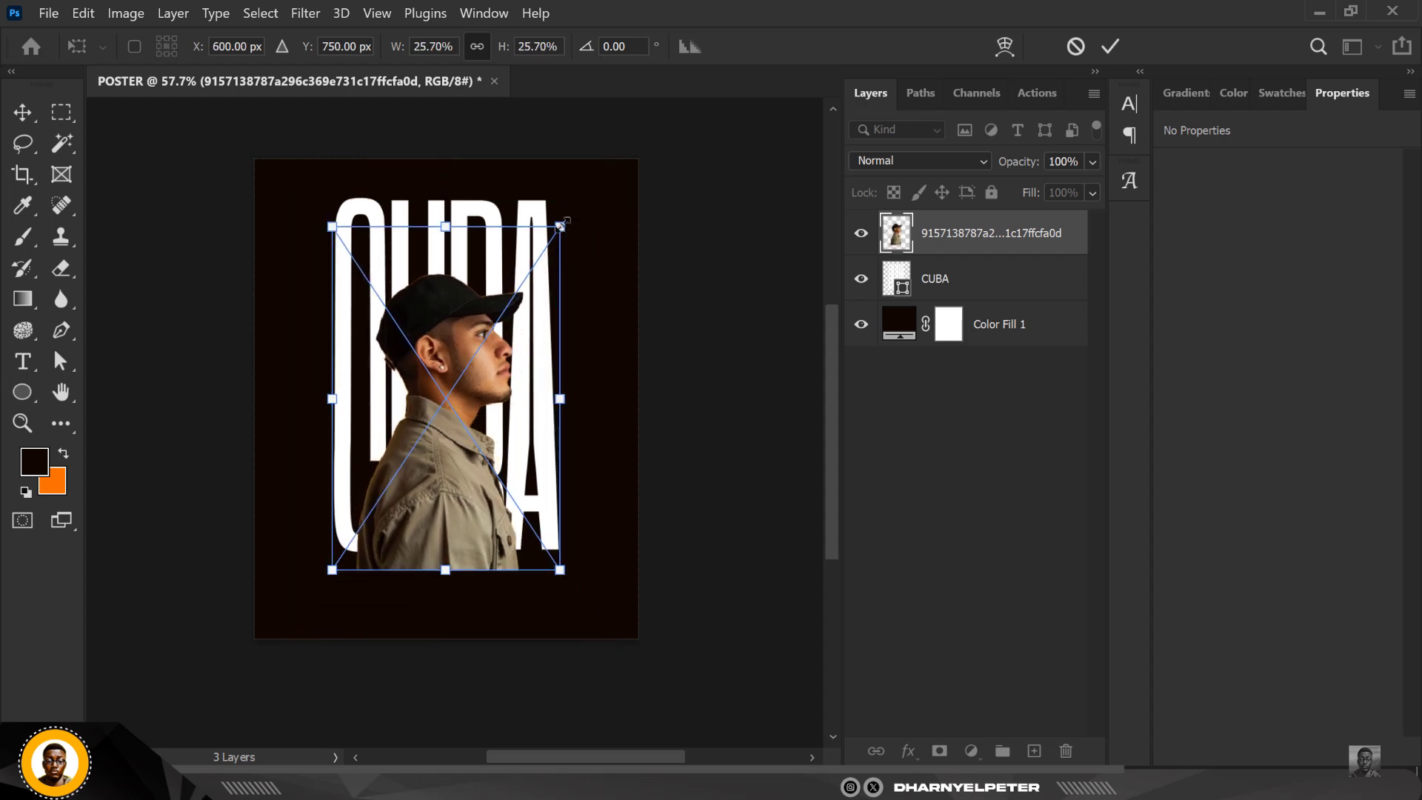
key("Return")
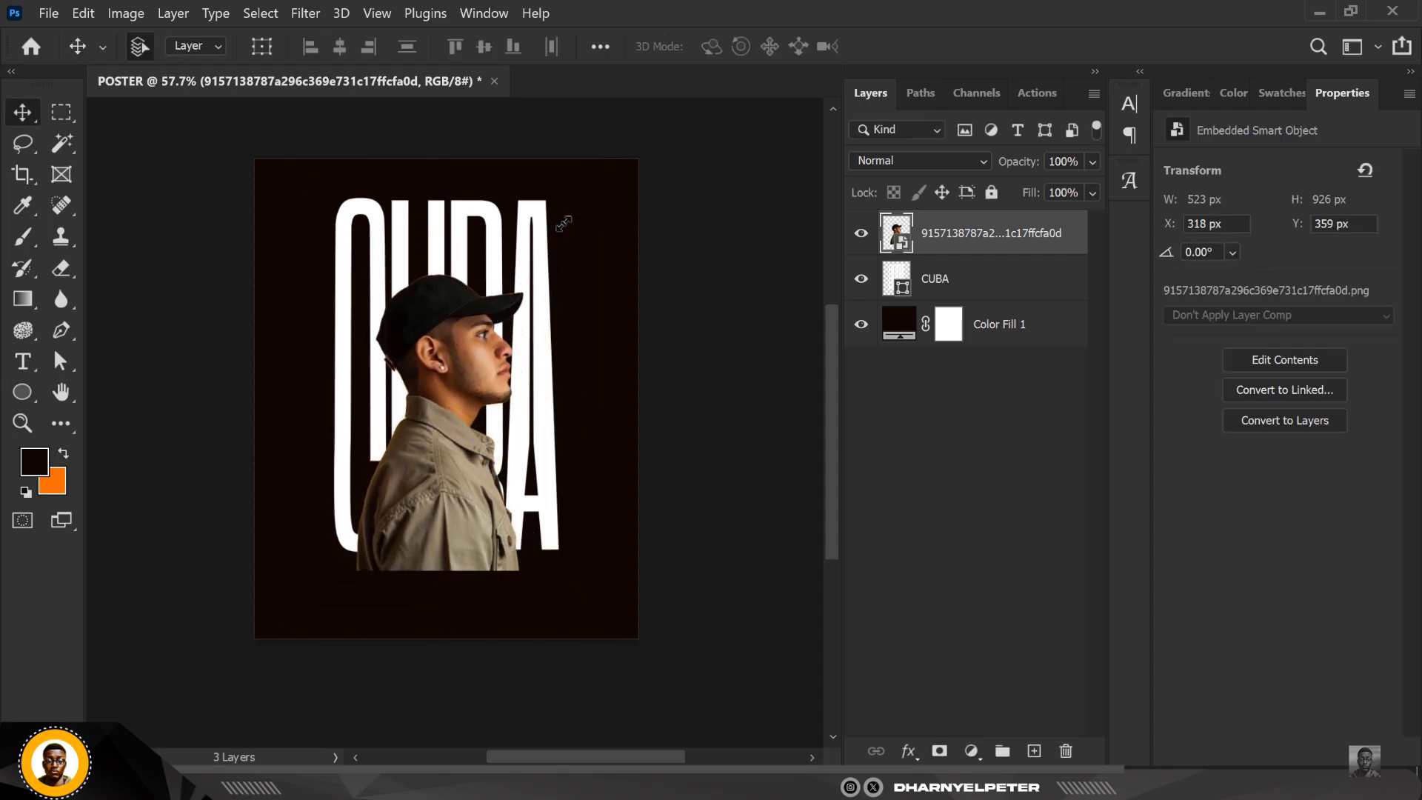
left_click_drag(435, 355, 435, 337)
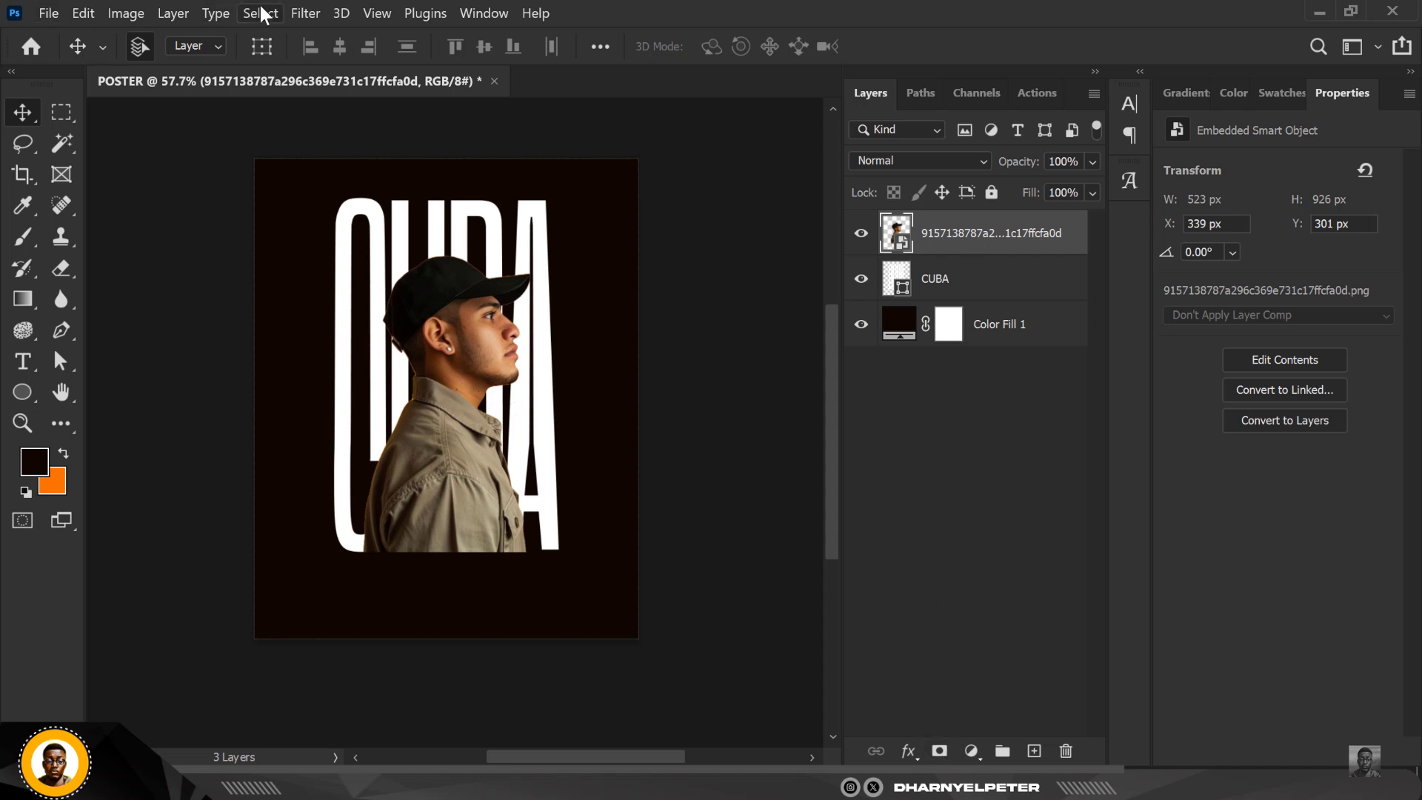
Step: Apply the Camera Raw filter to the portrait with Contrast +26, Highlights -72 and Shadows +58
left_click(304, 16)
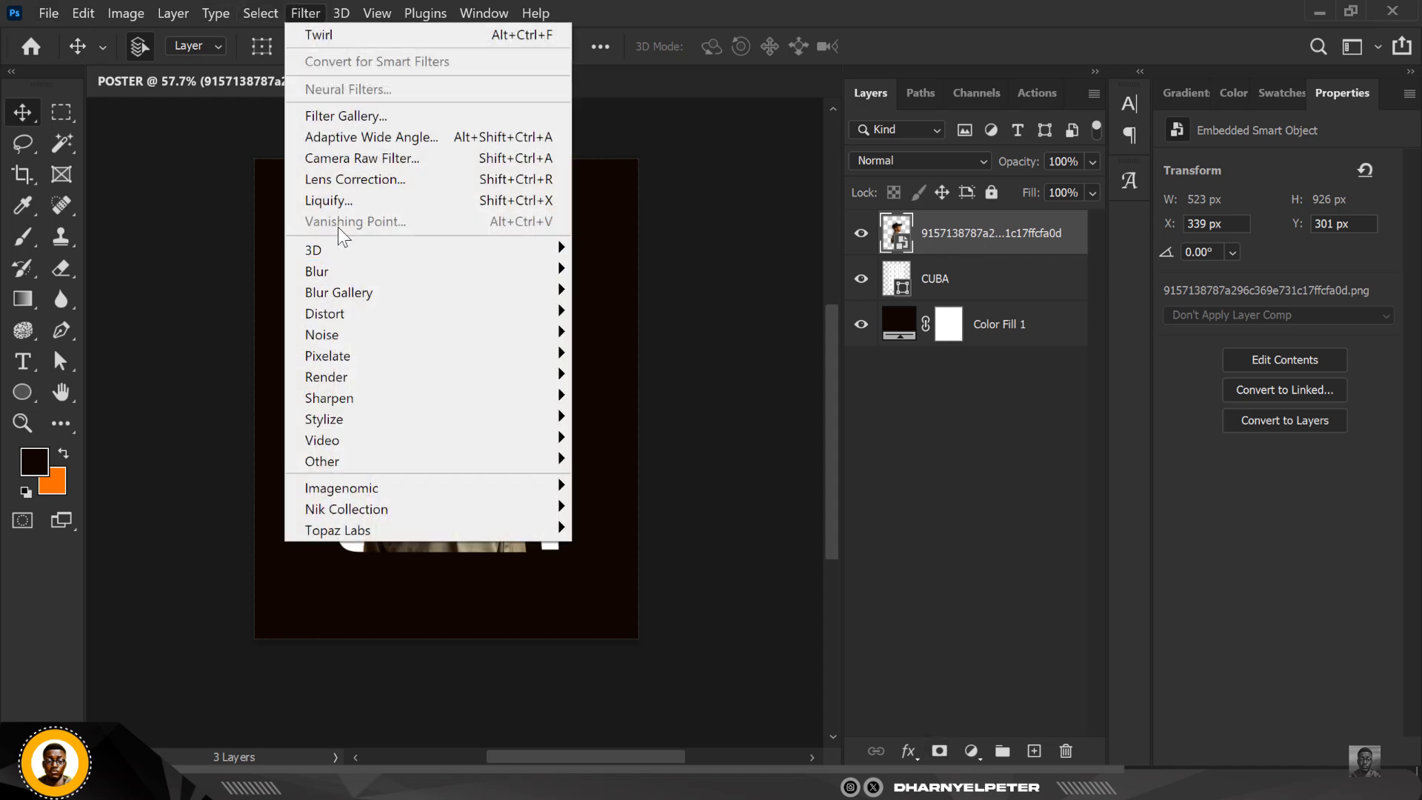
left_click(340, 180)
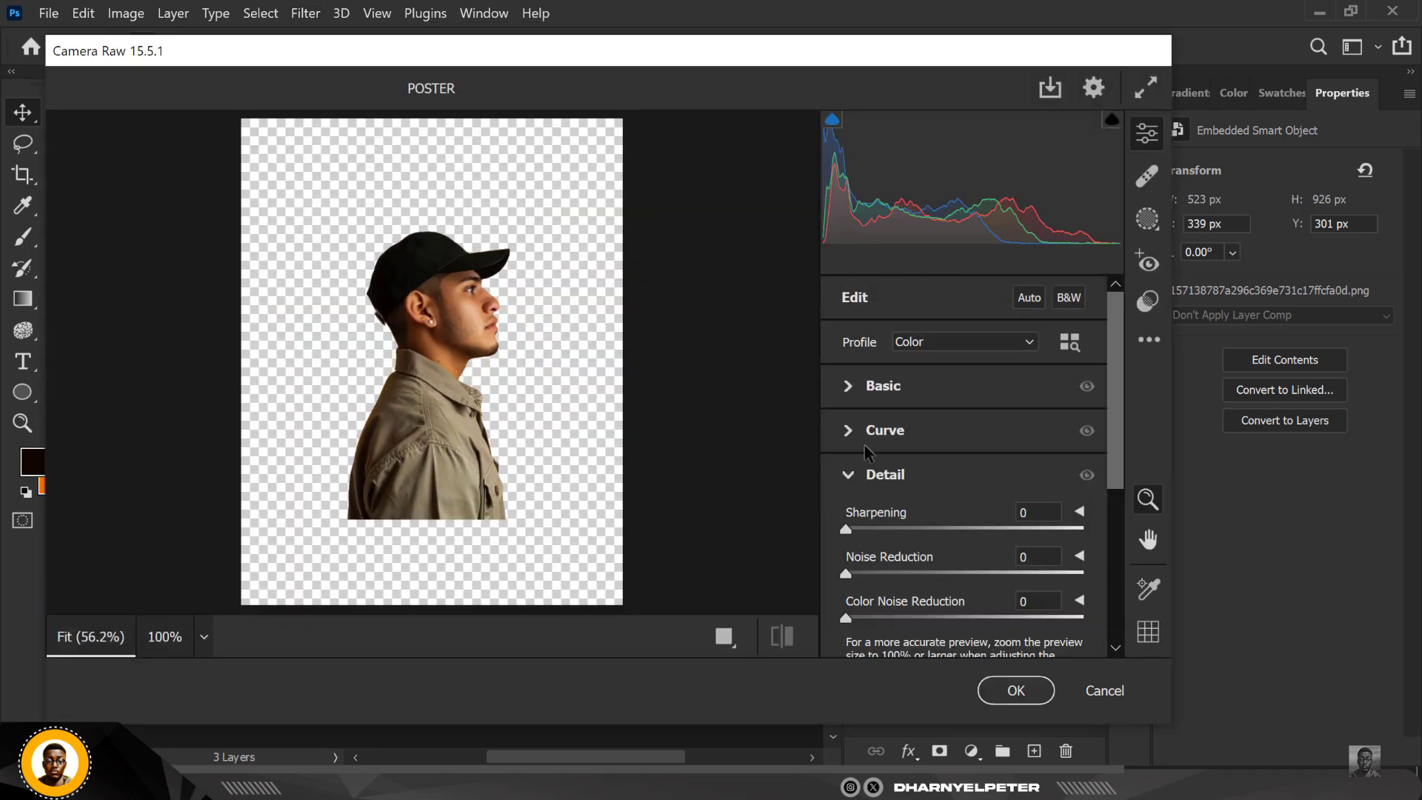
left_click(852, 387)
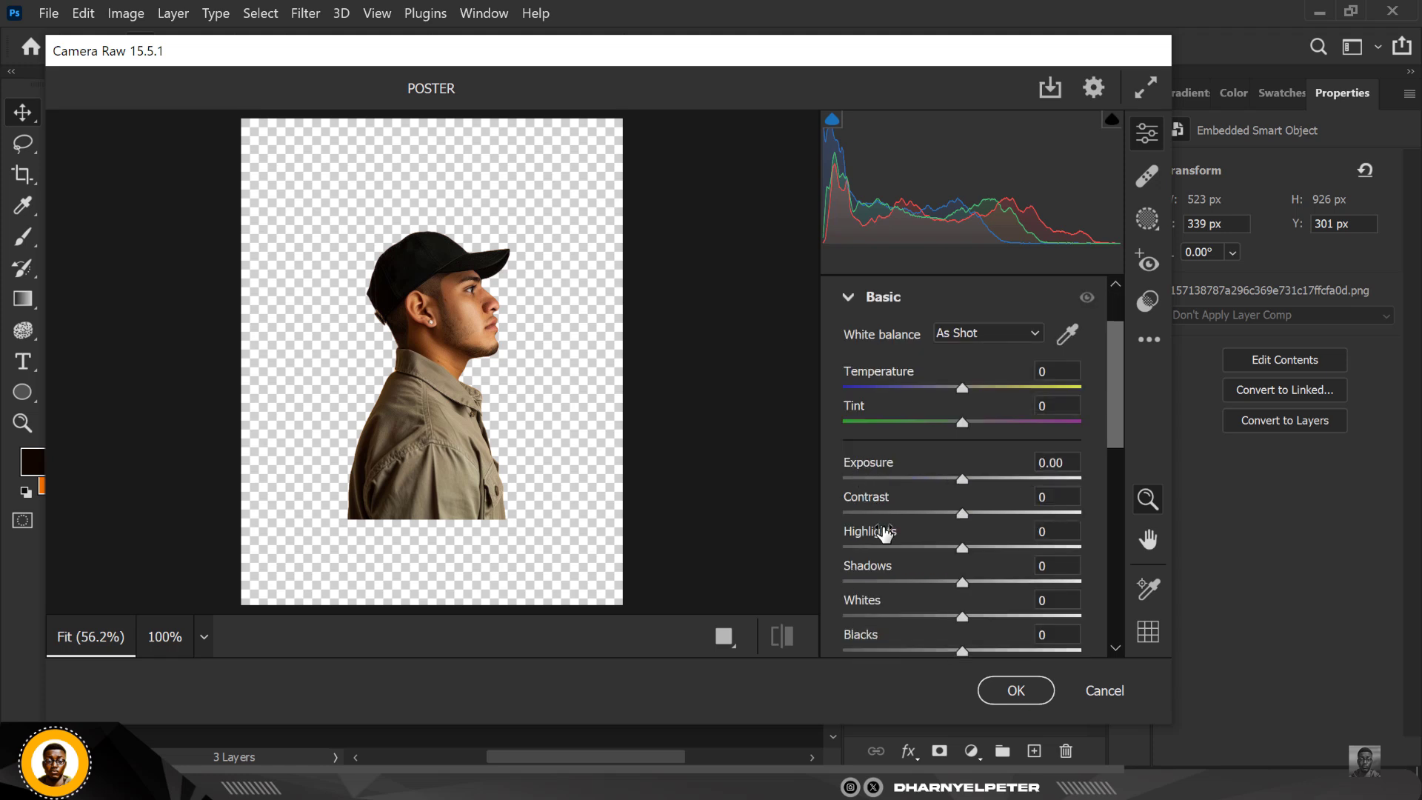
scroll(928, 542, "down", 2)
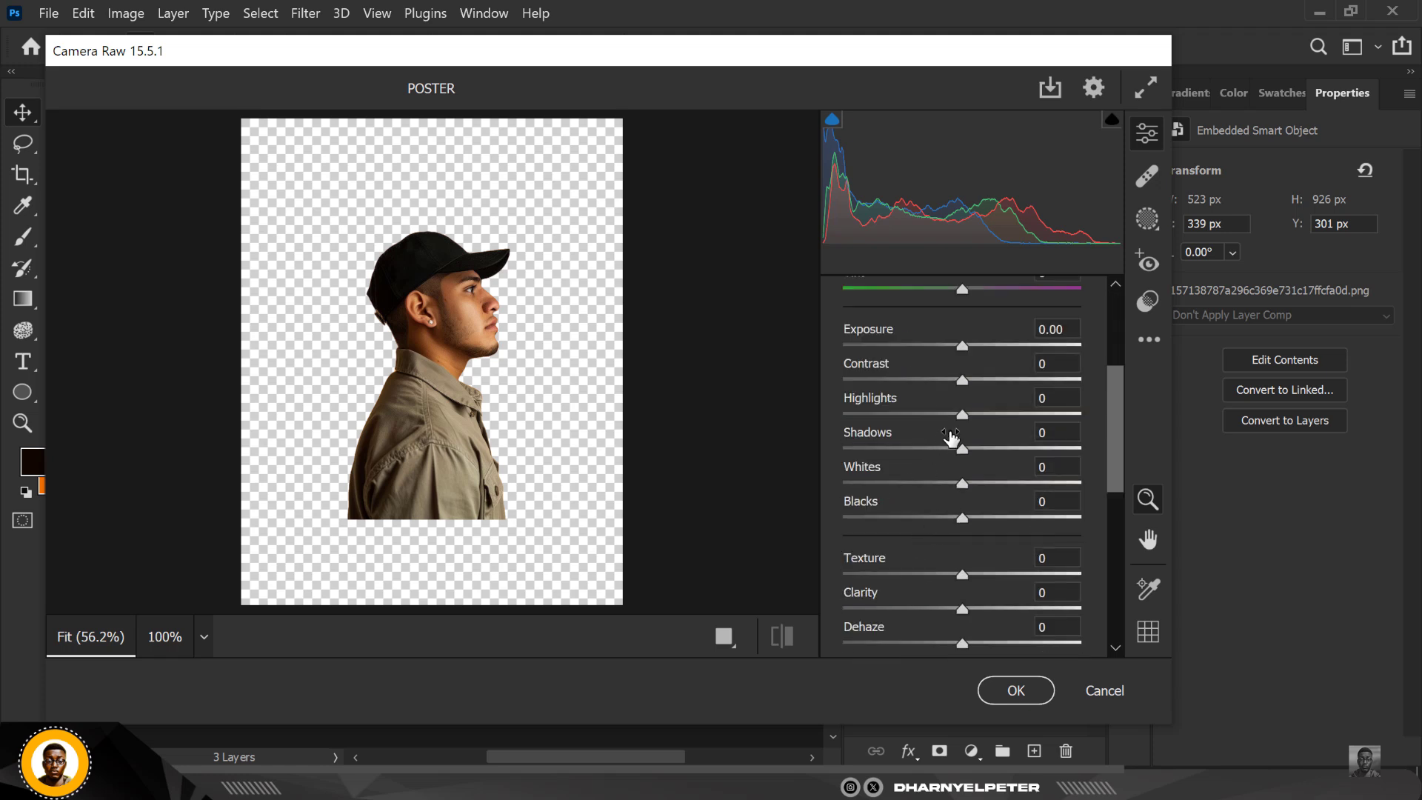
left_click_drag(962, 415, 877, 419)
left_click_drag(963, 385, 994, 381)
left_click_drag(963, 449, 1030, 451)
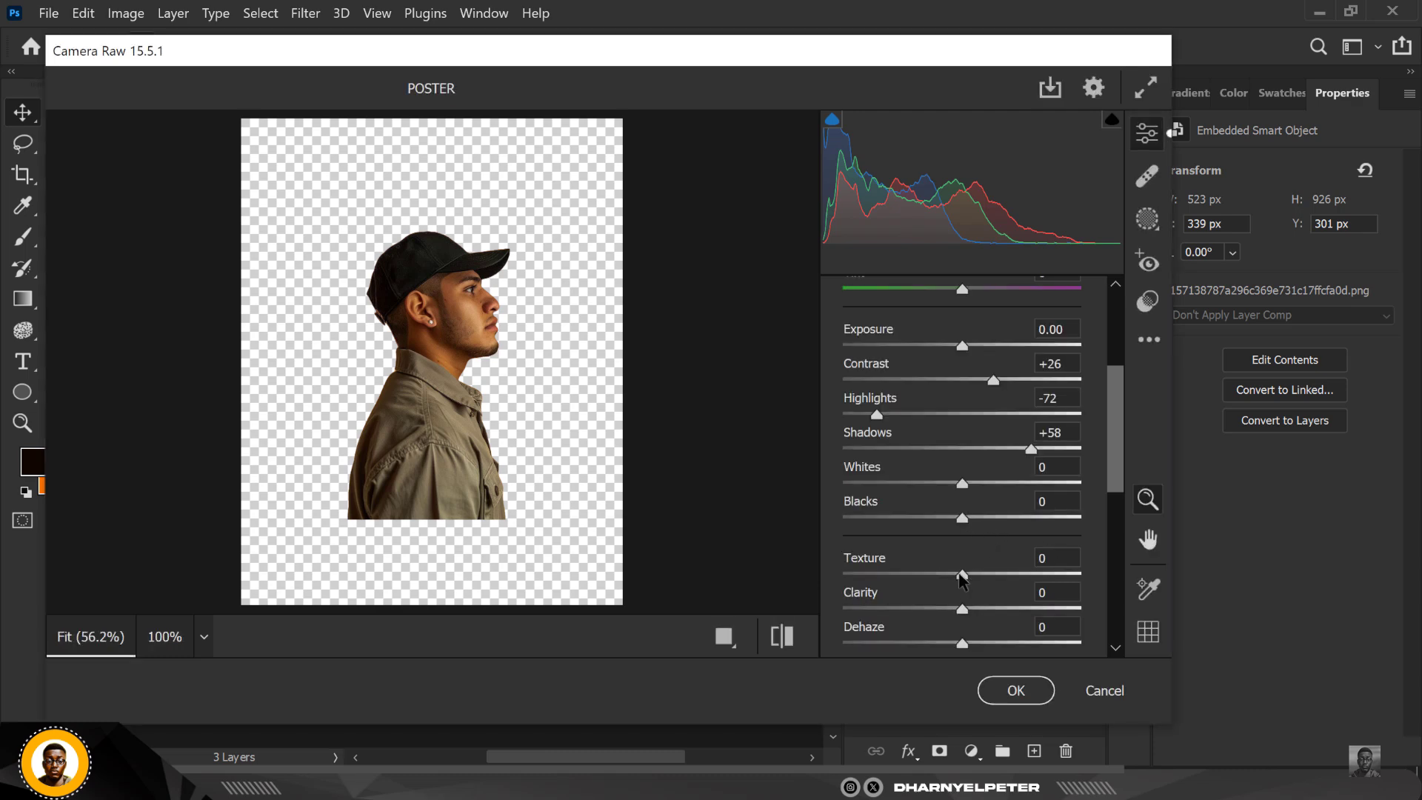
Step: Sharpen the portrait's detail in Camera Raw with Texture +81, Clarity +43 and Sharpening 125
left_click_drag(963, 574, 1059, 575)
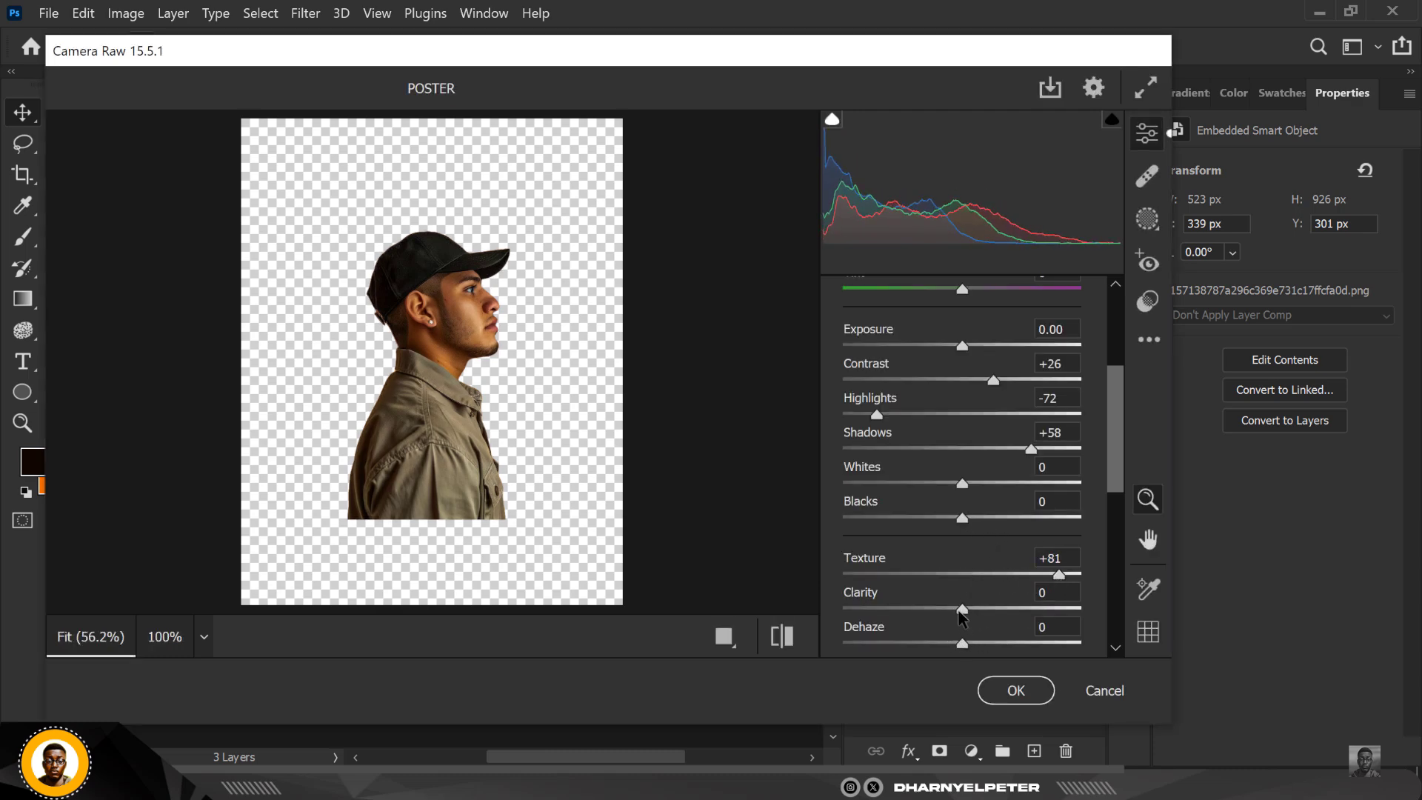
left_click_drag(962, 609, 1013, 610)
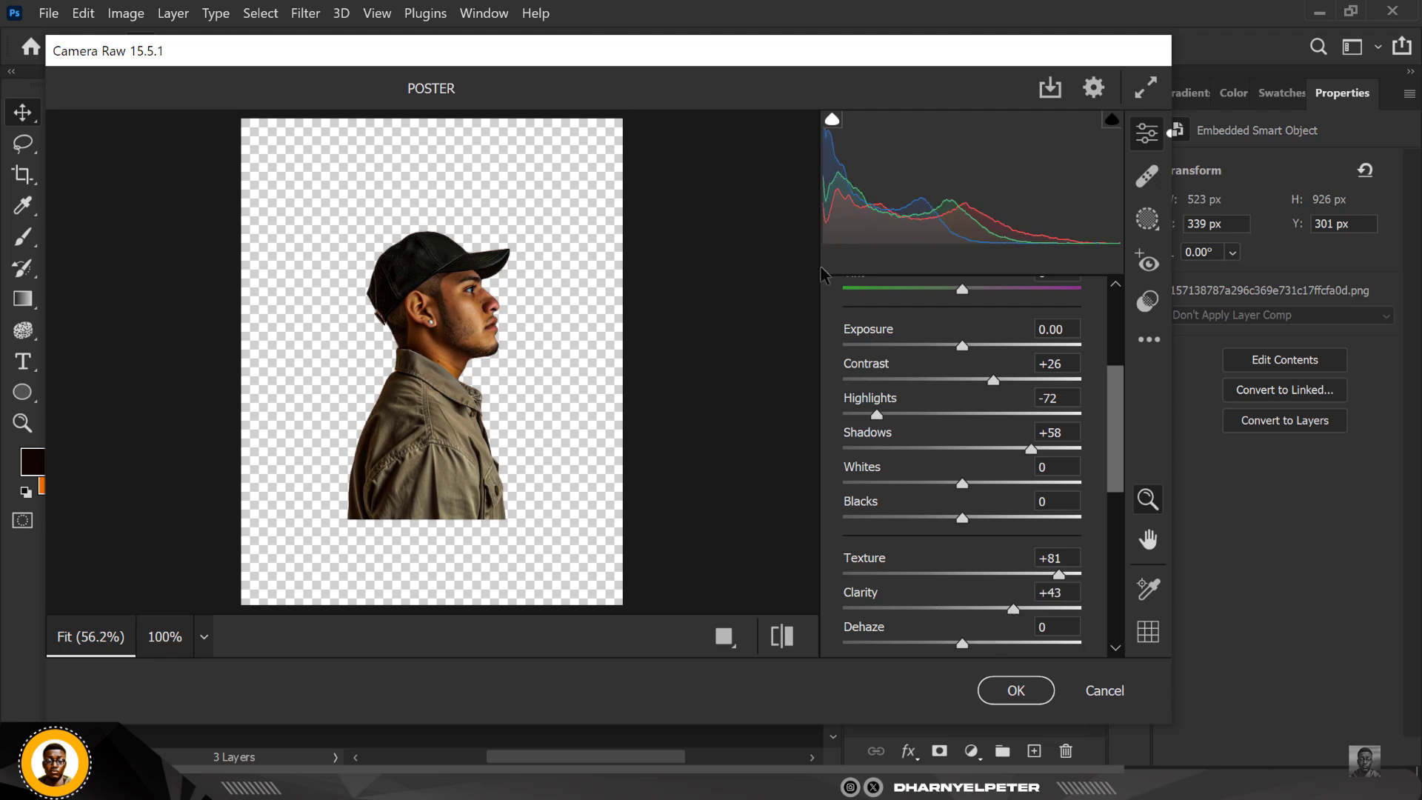
scroll(1019, 498, "down", 5)
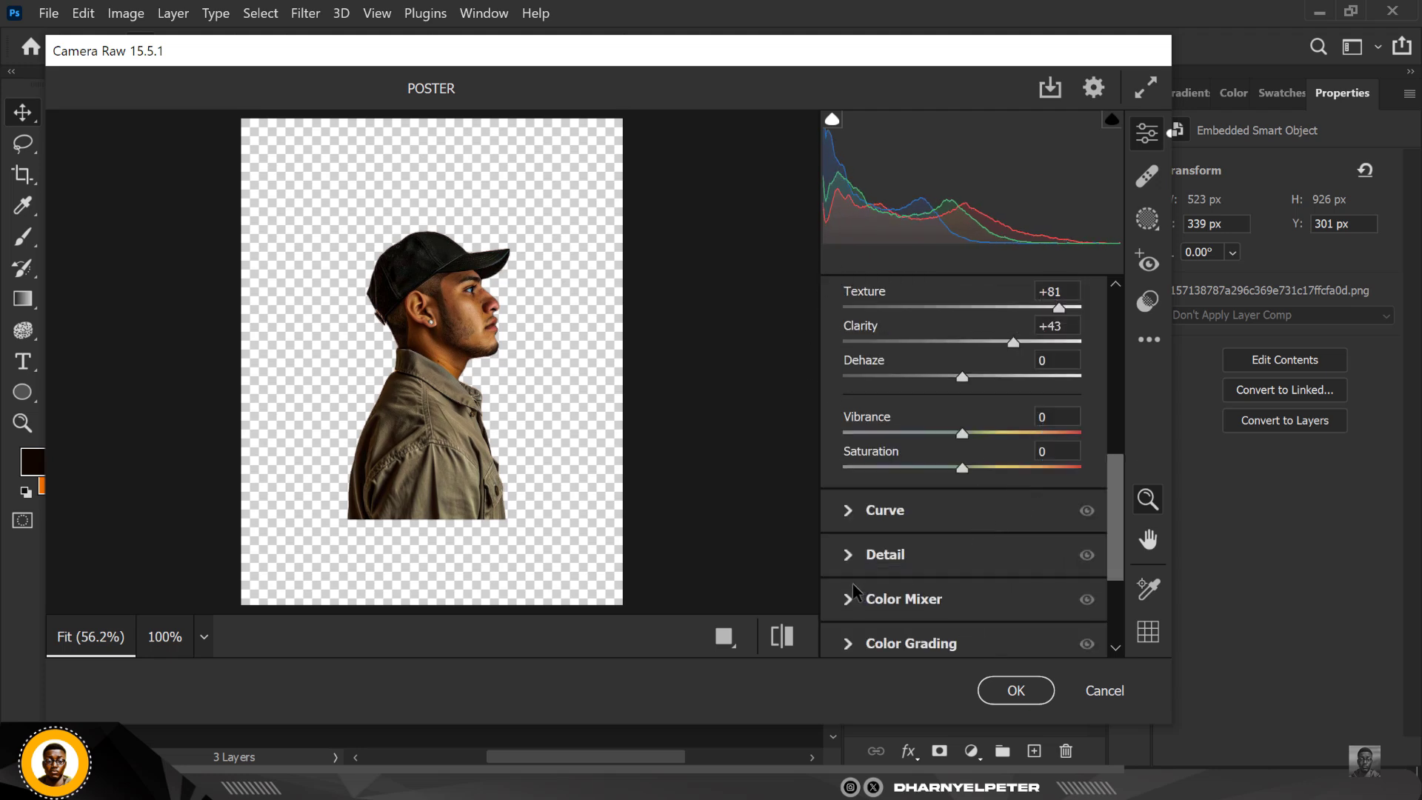
left_click(850, 557)
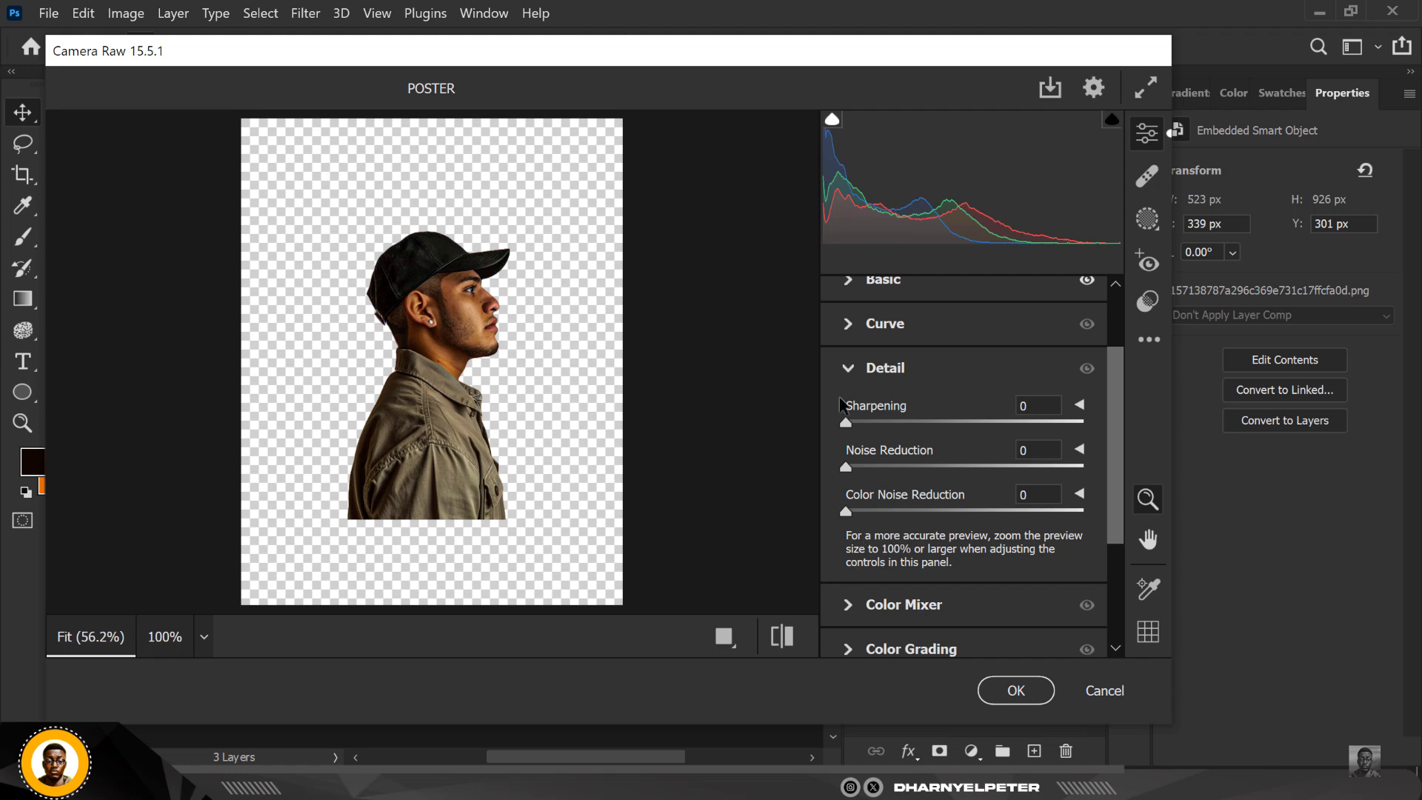
left_click_drag(863, 420, 1045, 443)
Step: Set the portrait's Highlights to -85 and apply the Camera Raw adjustments
scroll(846, 375, "up", 3)
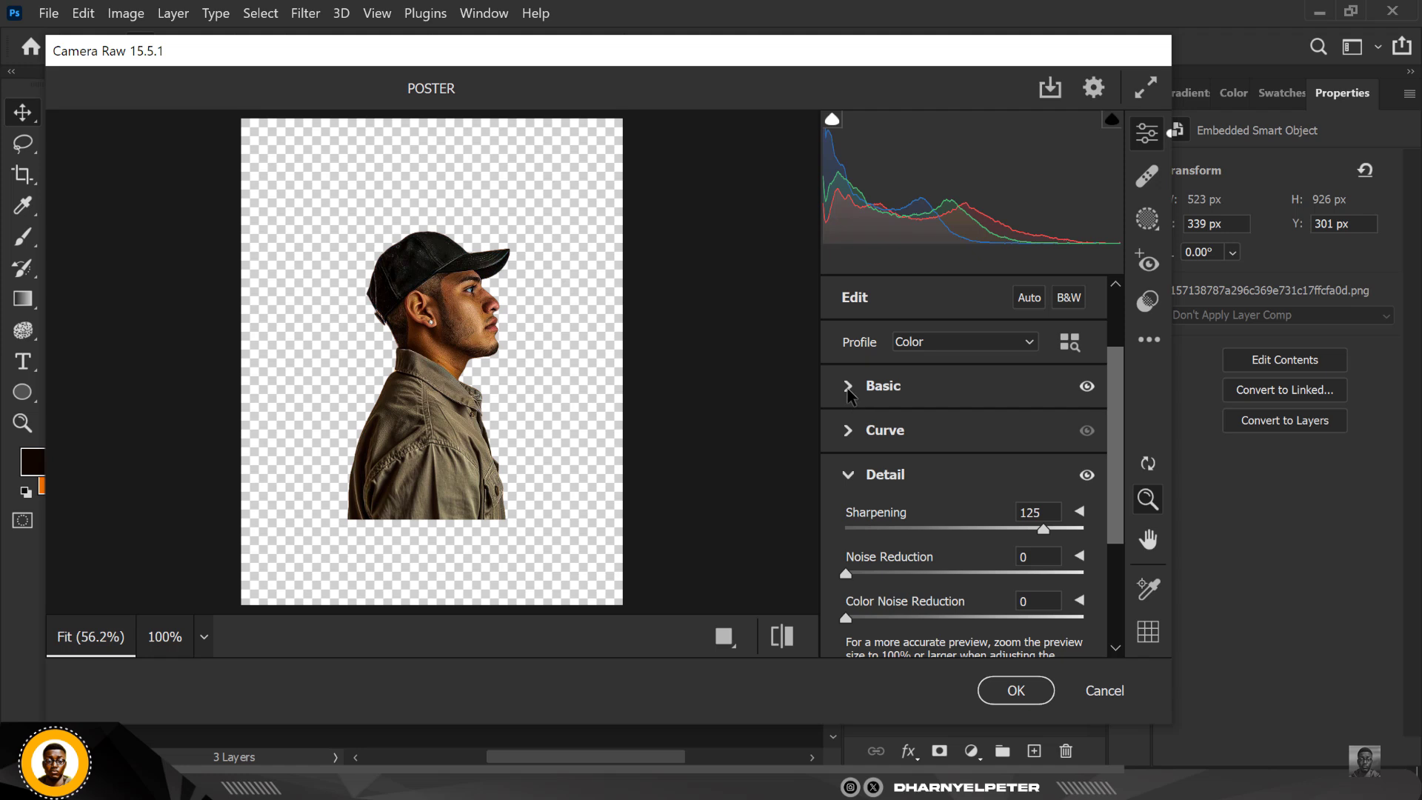
left_click(848, 393)
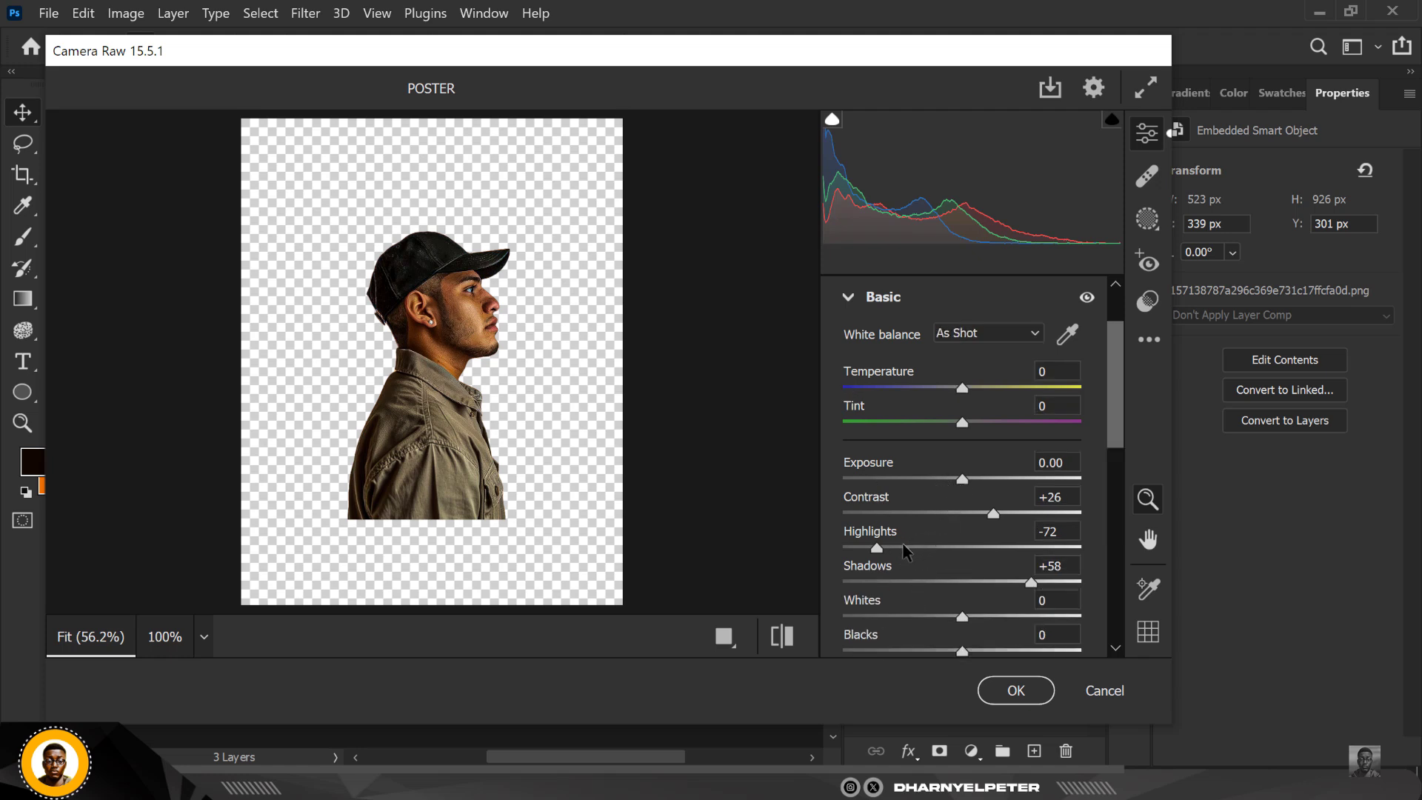
left_click(862, 548)
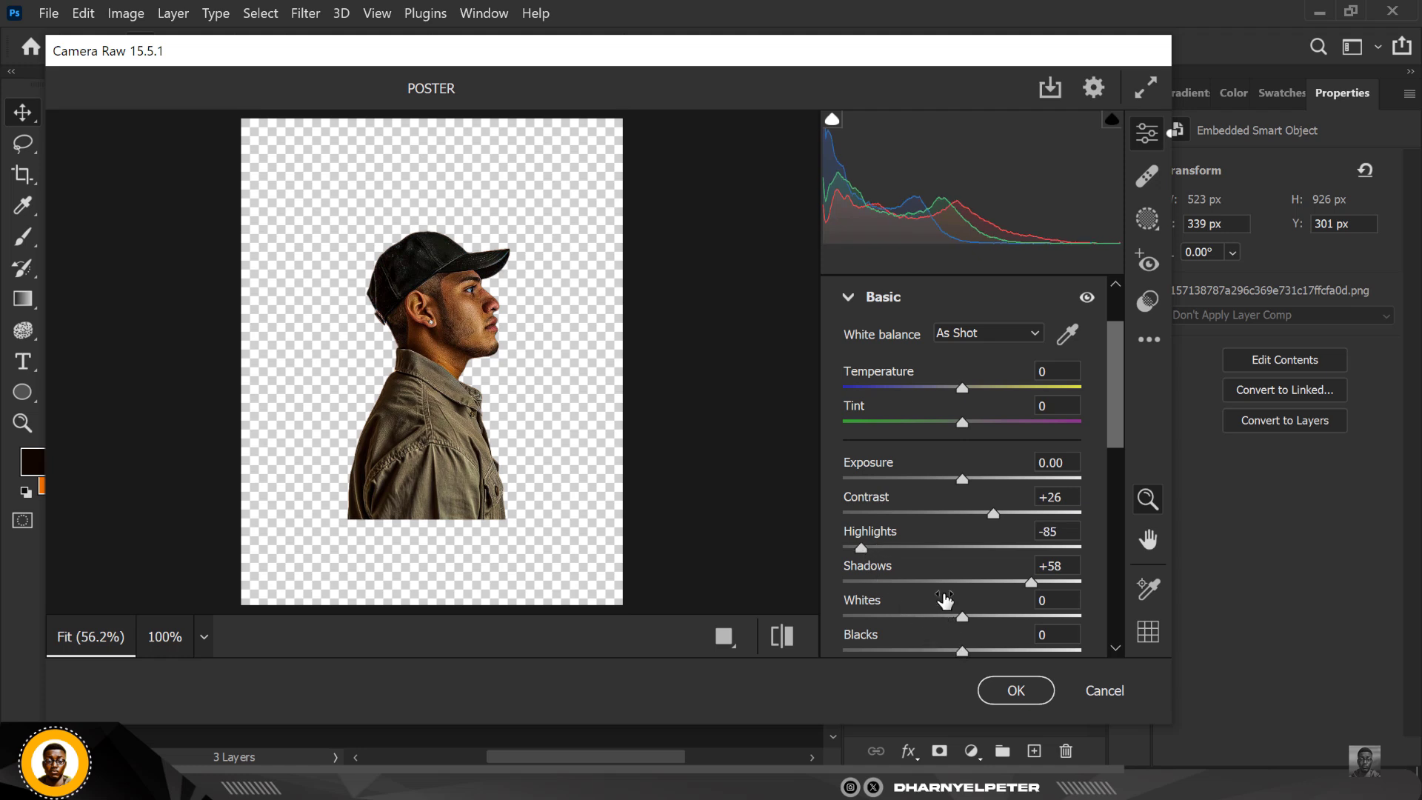
left_click(1016, 691)
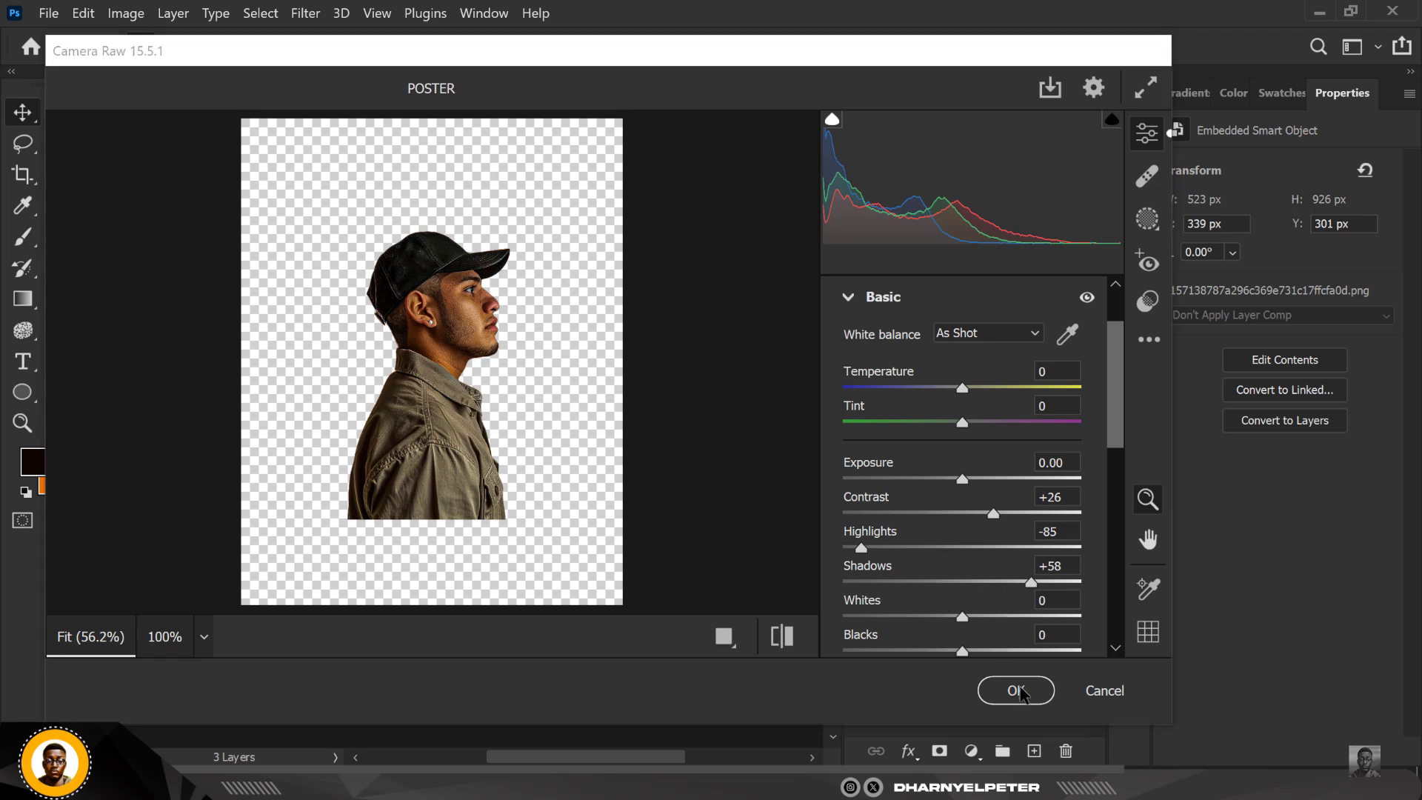
left_click(1020, 692)
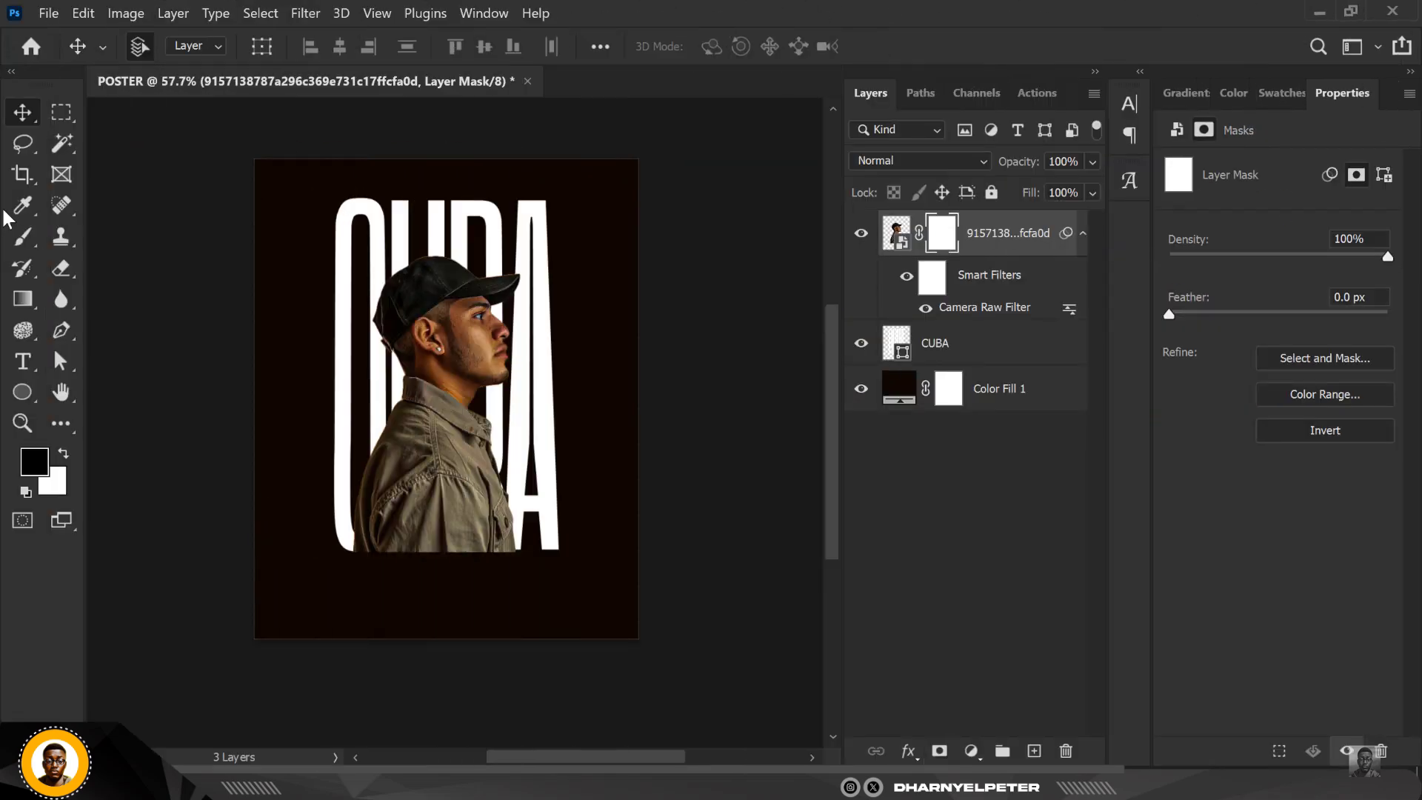
Step: Fade out the lower end of the portrait by painting black on its layer mask with a soft 600 px brush
left_click(23, 237)
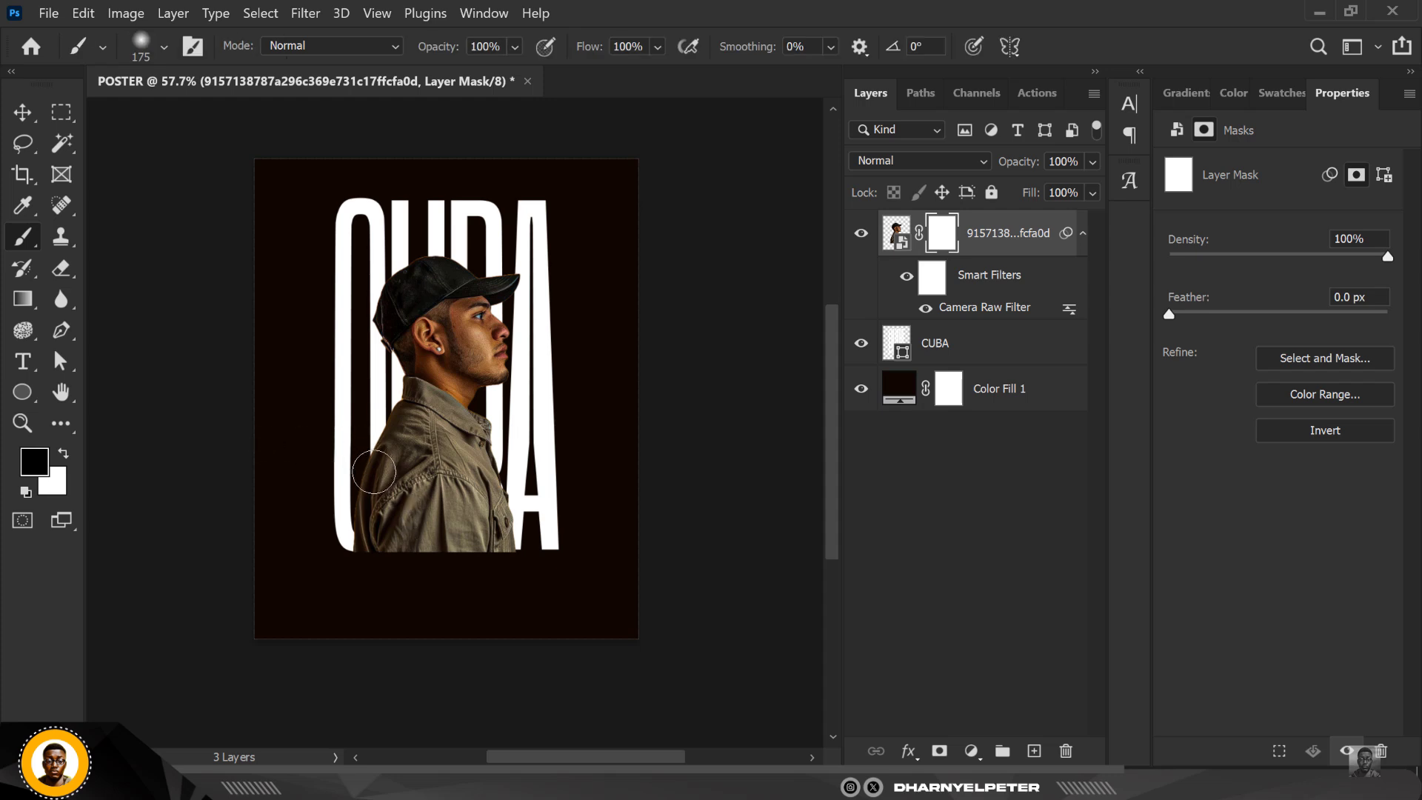
key("bracketright")
key("bracketright")
key("bracketright")
key("bracketright")
key("bracketright")
key("bracketright")
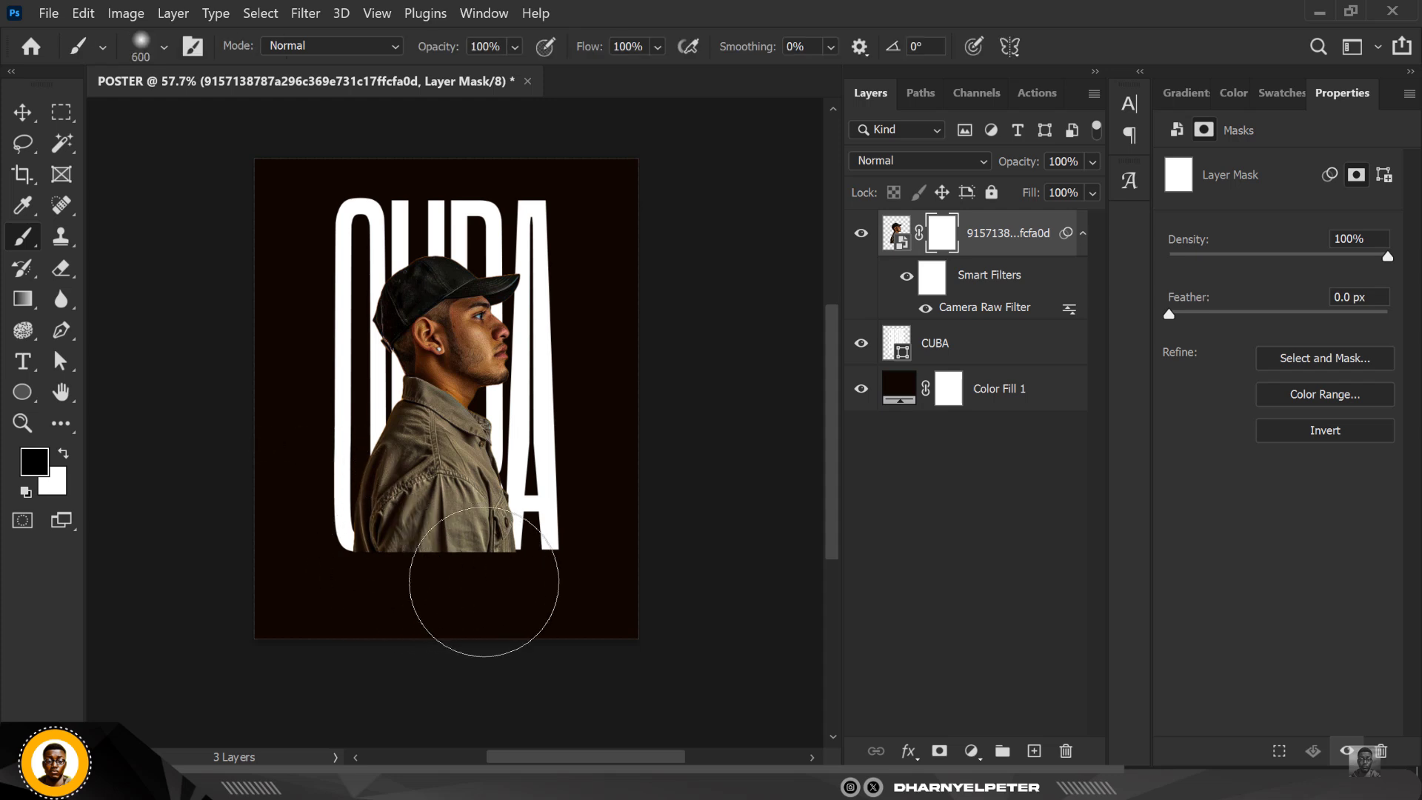
mouse_move(484, 583)
left_mouse_down()
mouse_move(555, 594)
mouse_move(403, 615)
left_mouse_up()
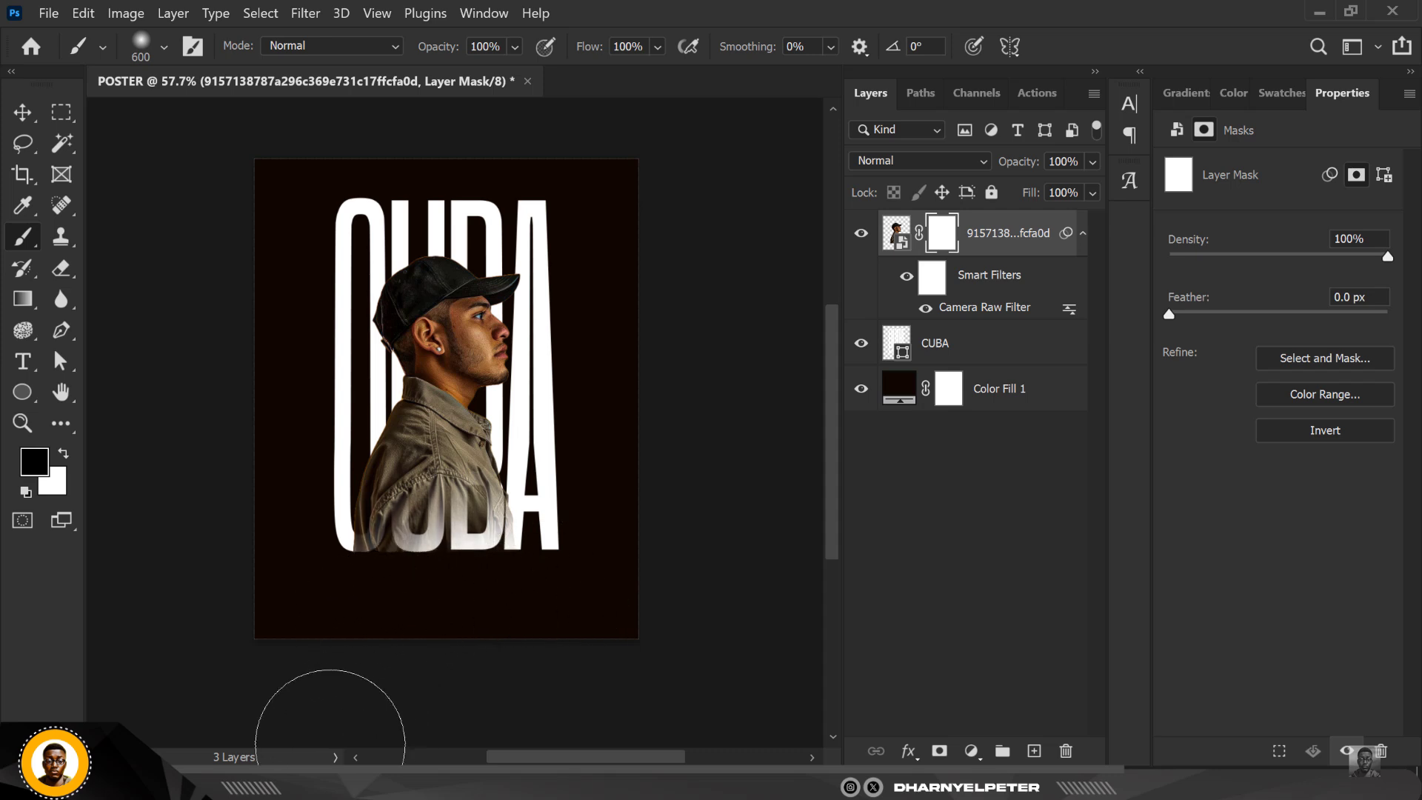
Step: Scale the CUBA shape to about 91.6% around its center and shift the portrait slightly right and down
left_click(23, 111)
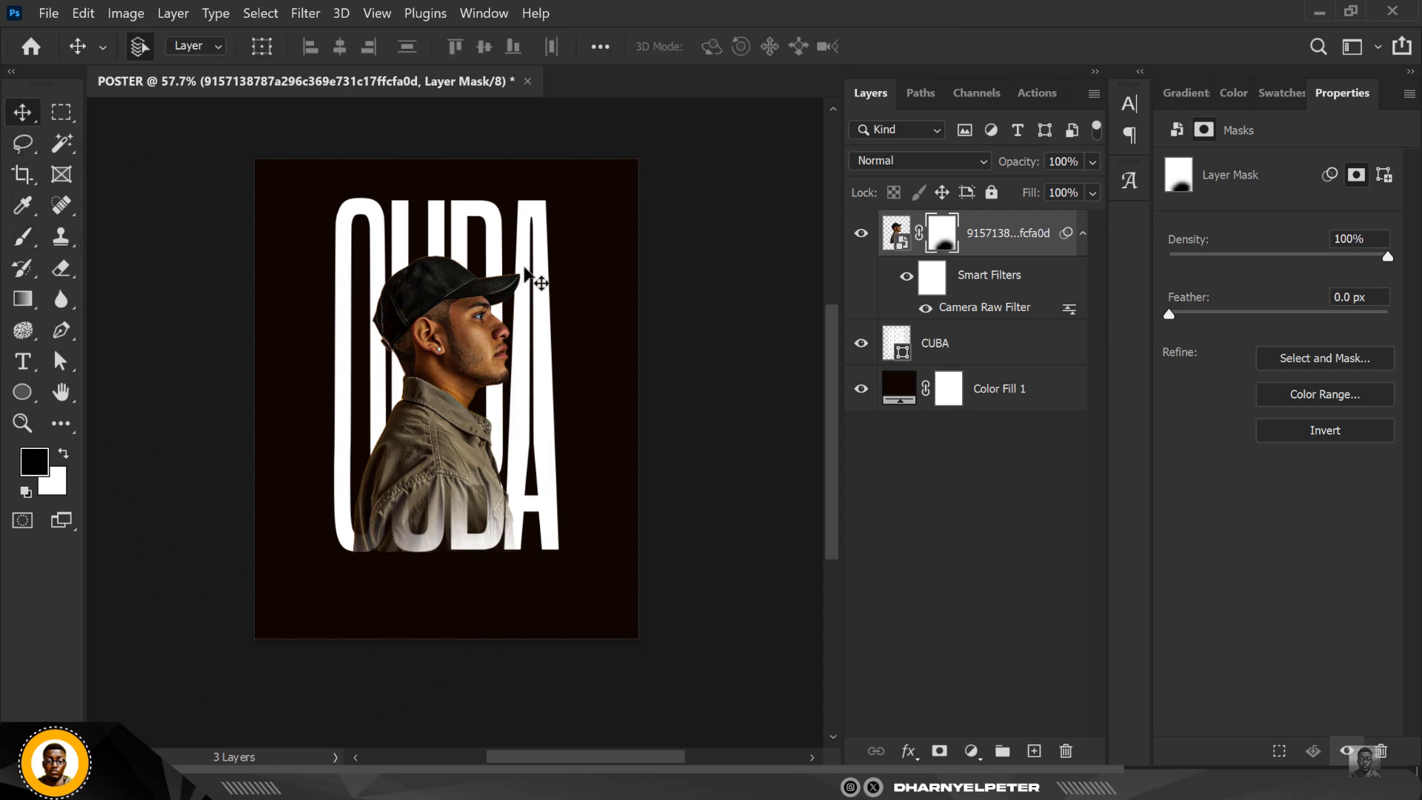
left_click(539, 218)
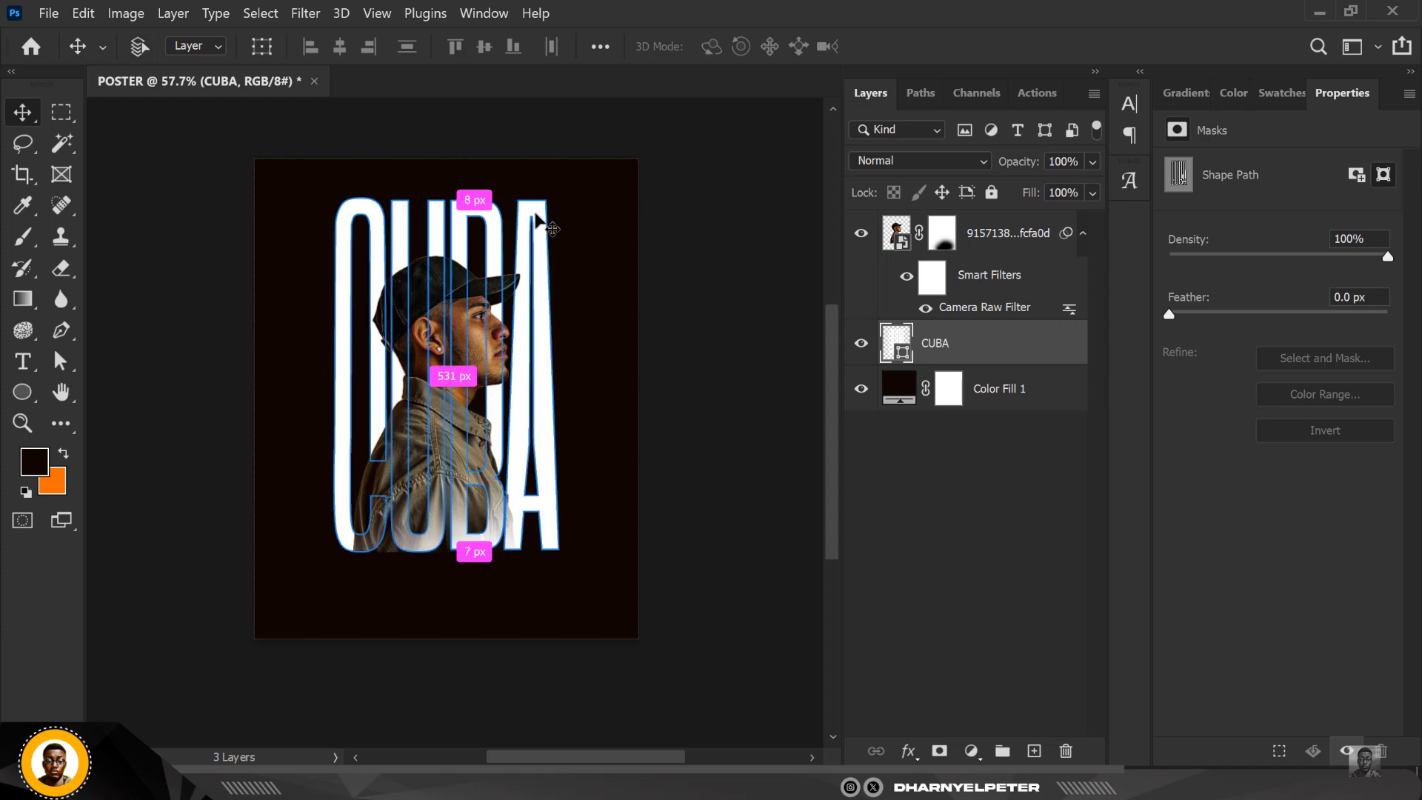
key("ctrl+t")
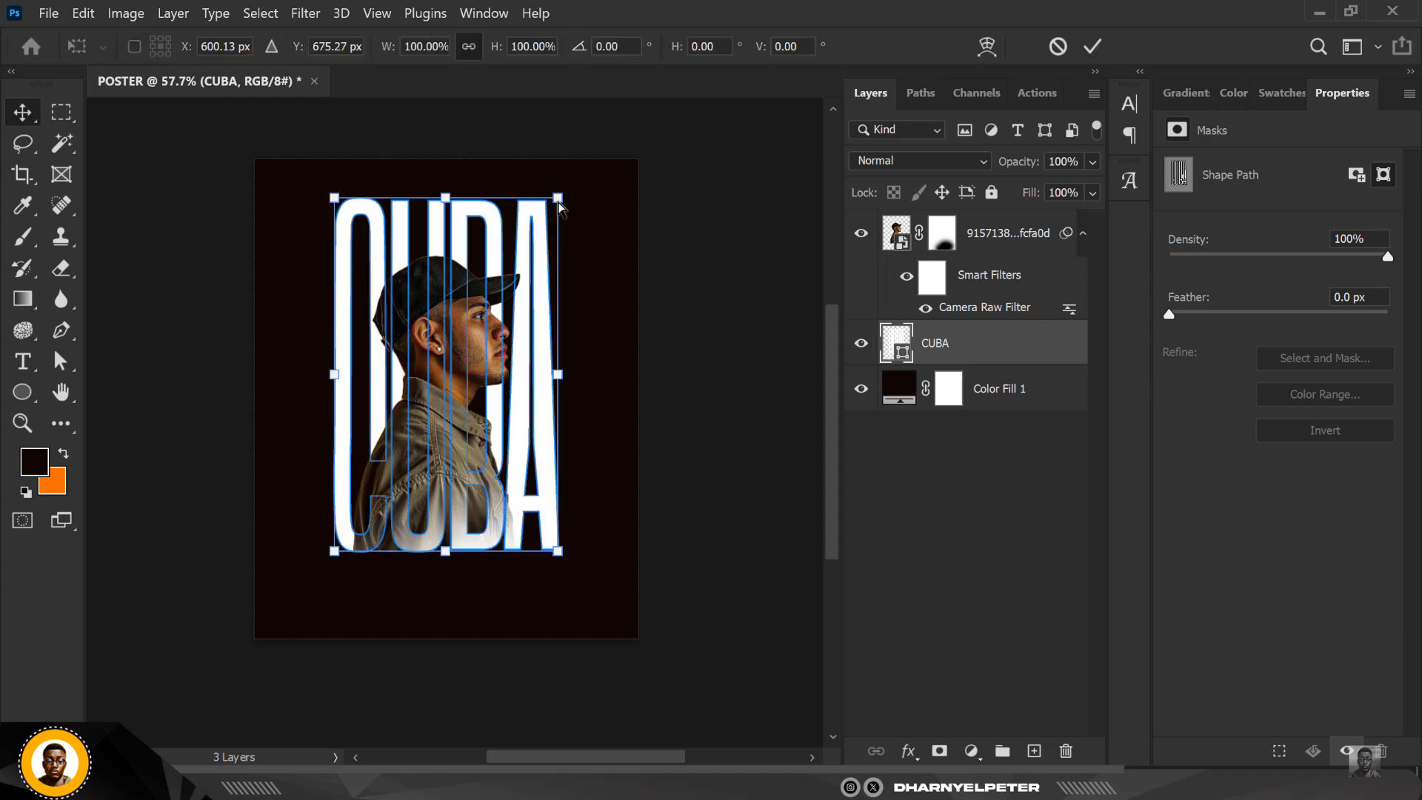
left_click_drag(558, 194, 538, 201)
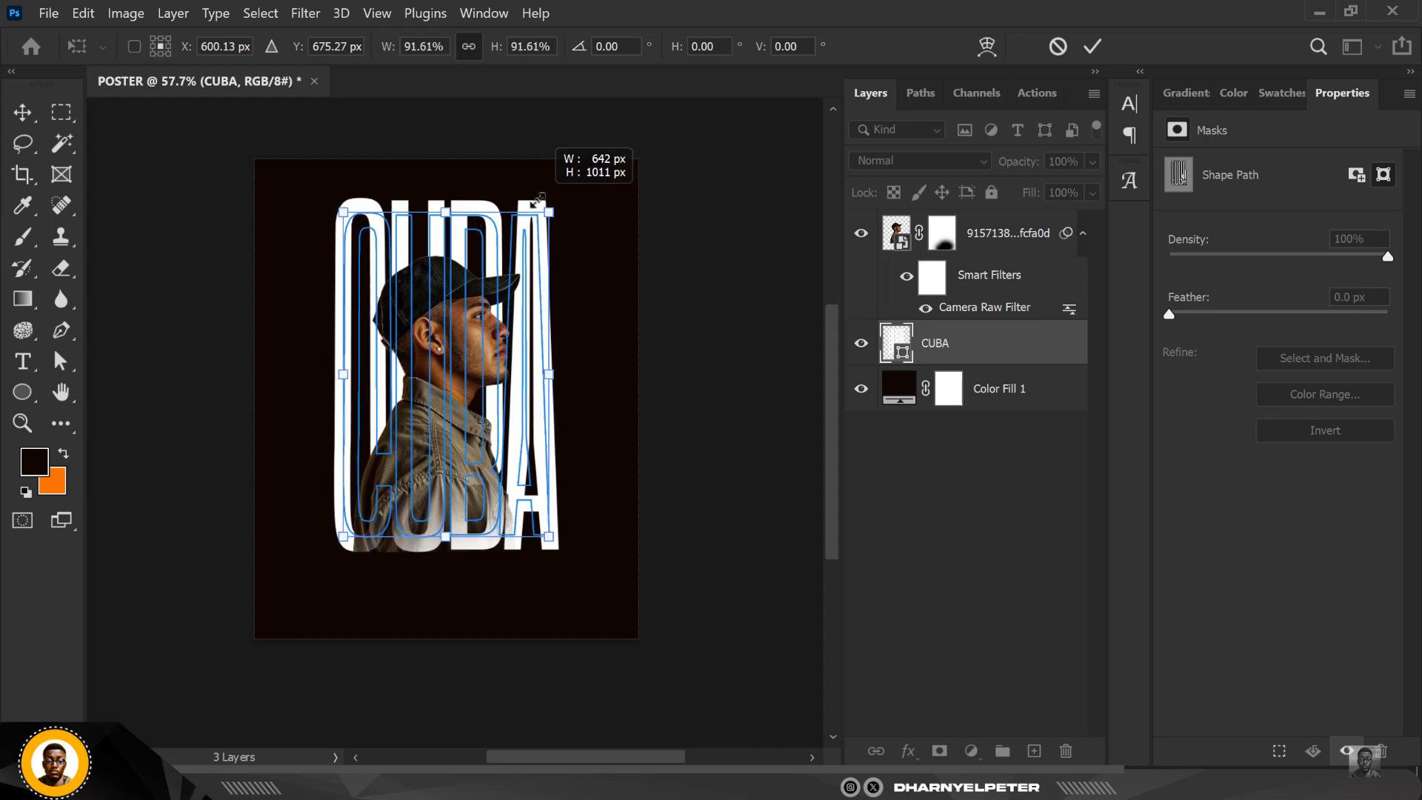
key("Return")
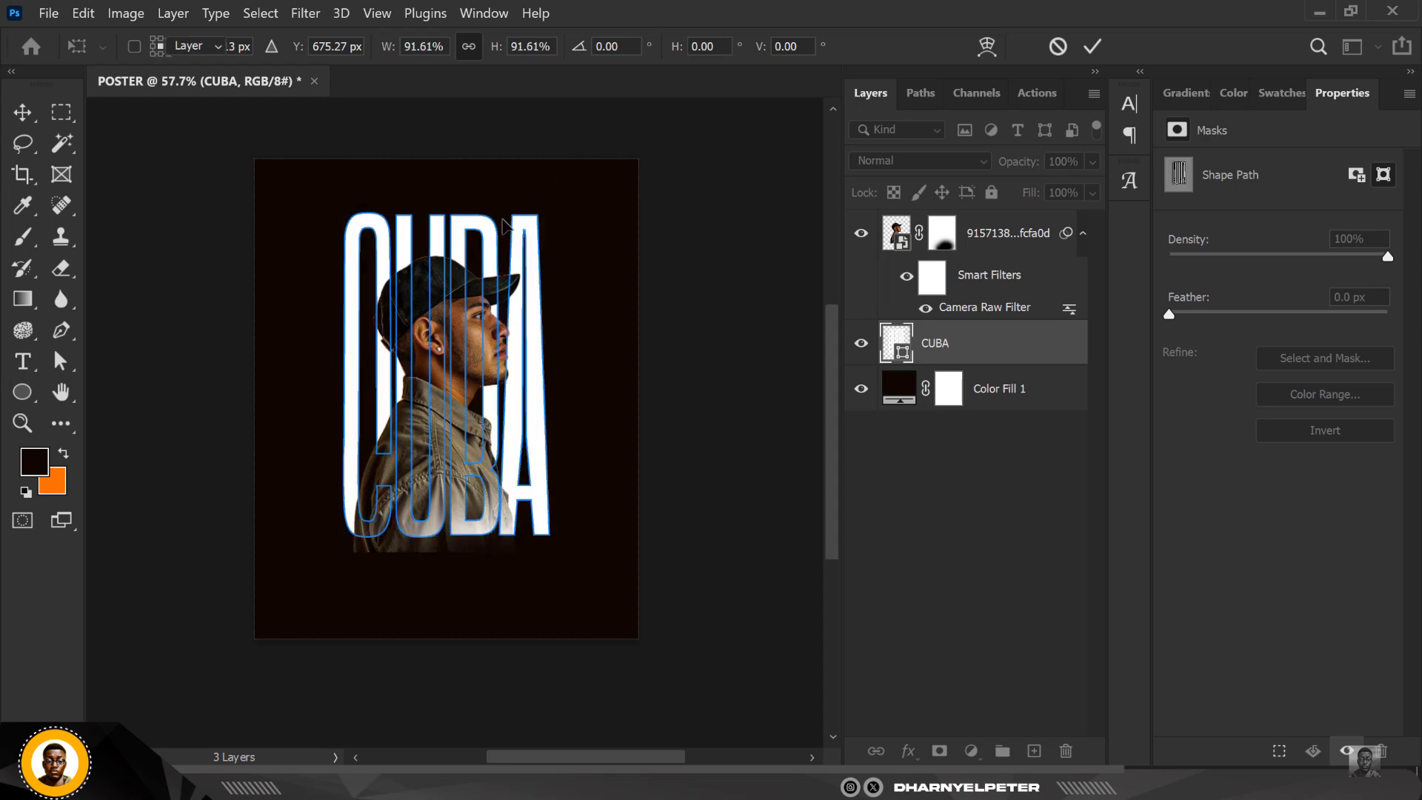
left_click(625, 422)
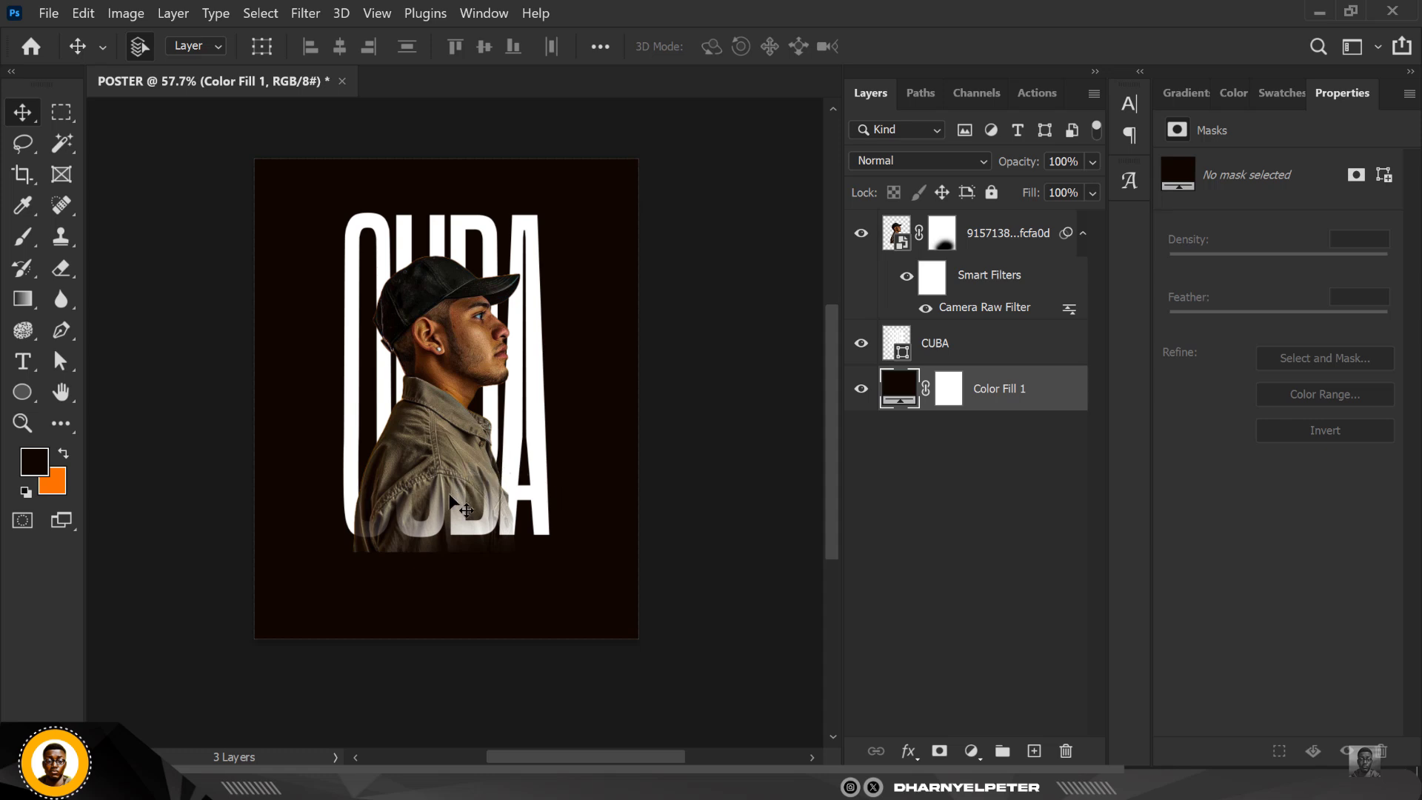
mouse_move(437, 436)
left_mouse_down()
mouse_move(441, 460)
mouse_move(440, 438)
left_mouse_up()
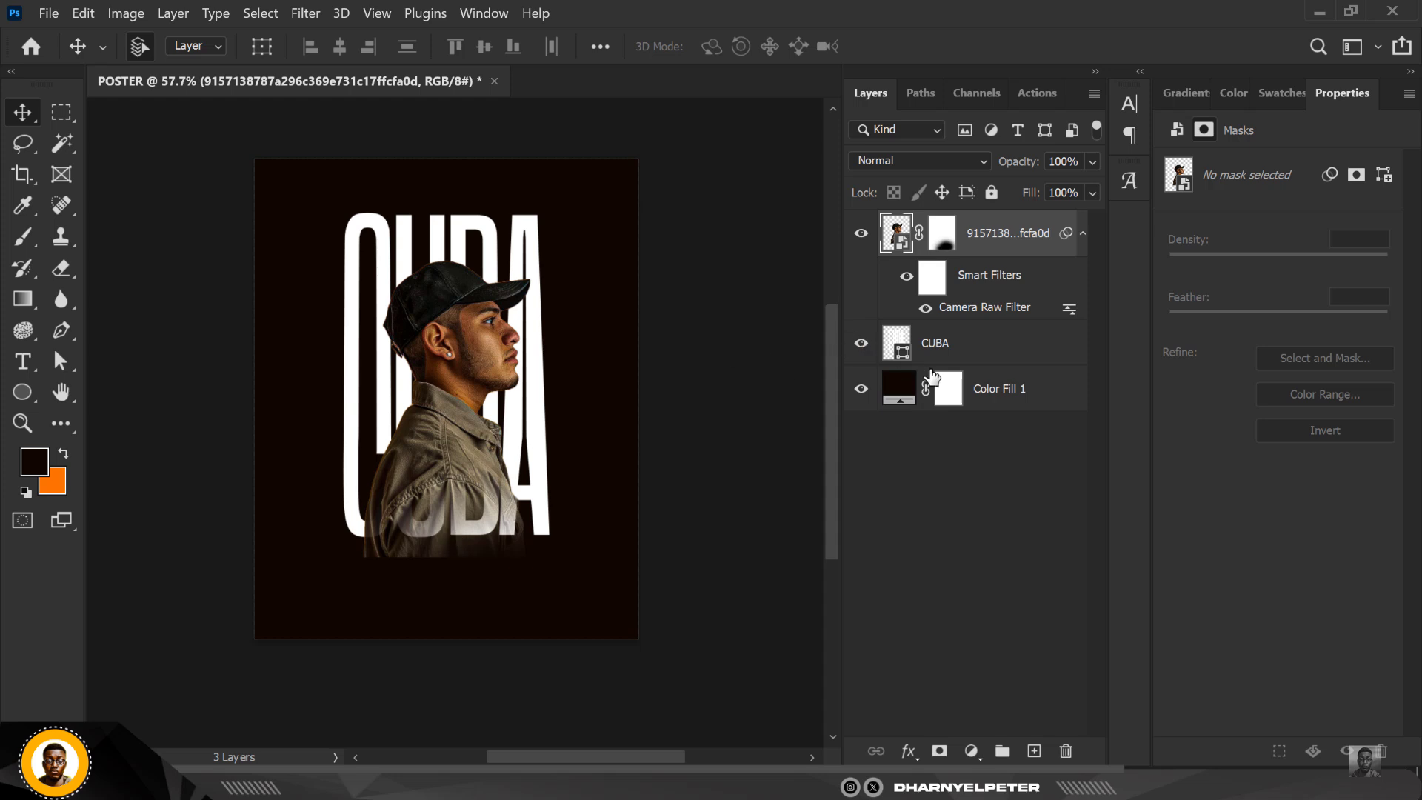
Step: Add a layer mask to the CUBA shape and fade its lower part with a soft black 600 px brush
left_click(960, 352)
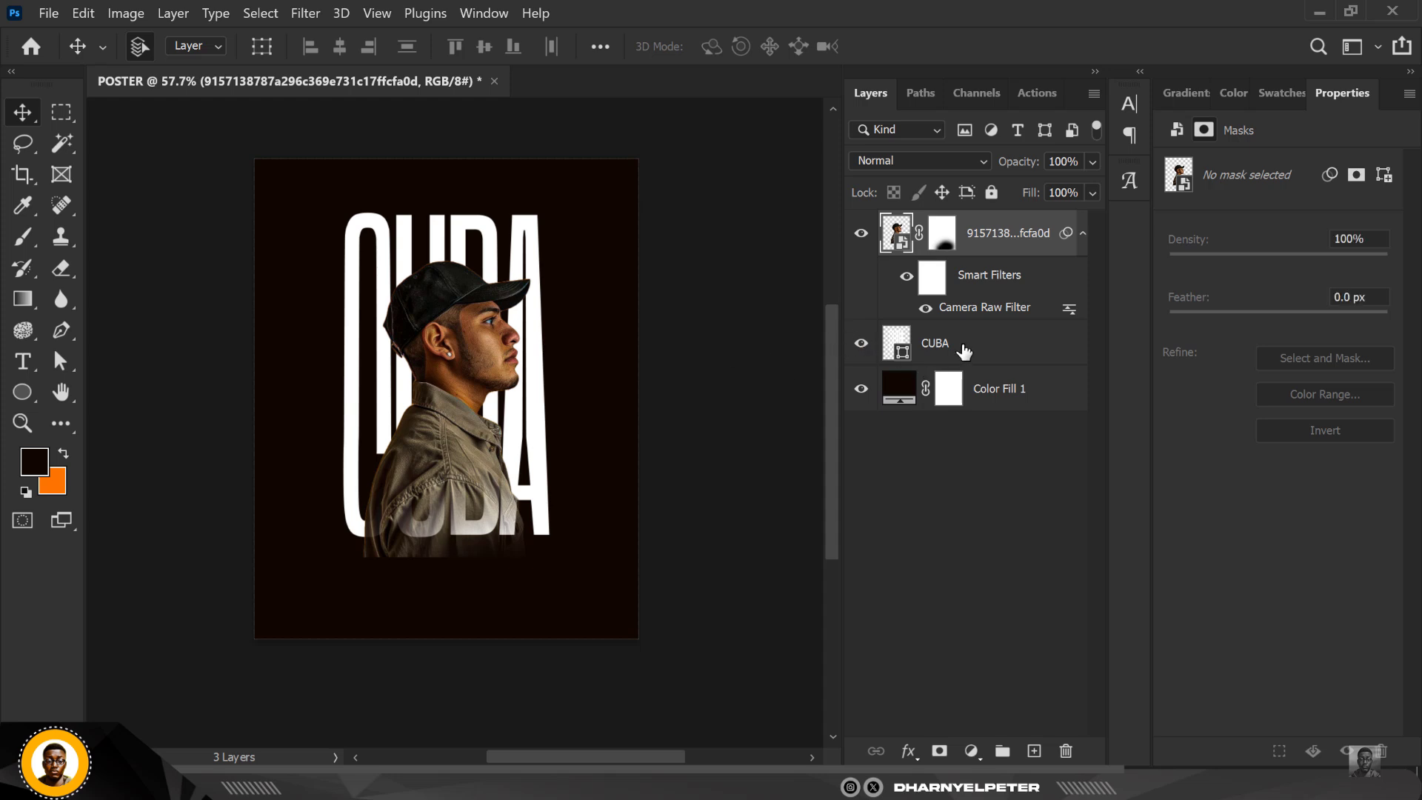
left_click(940, 754)
key("b")
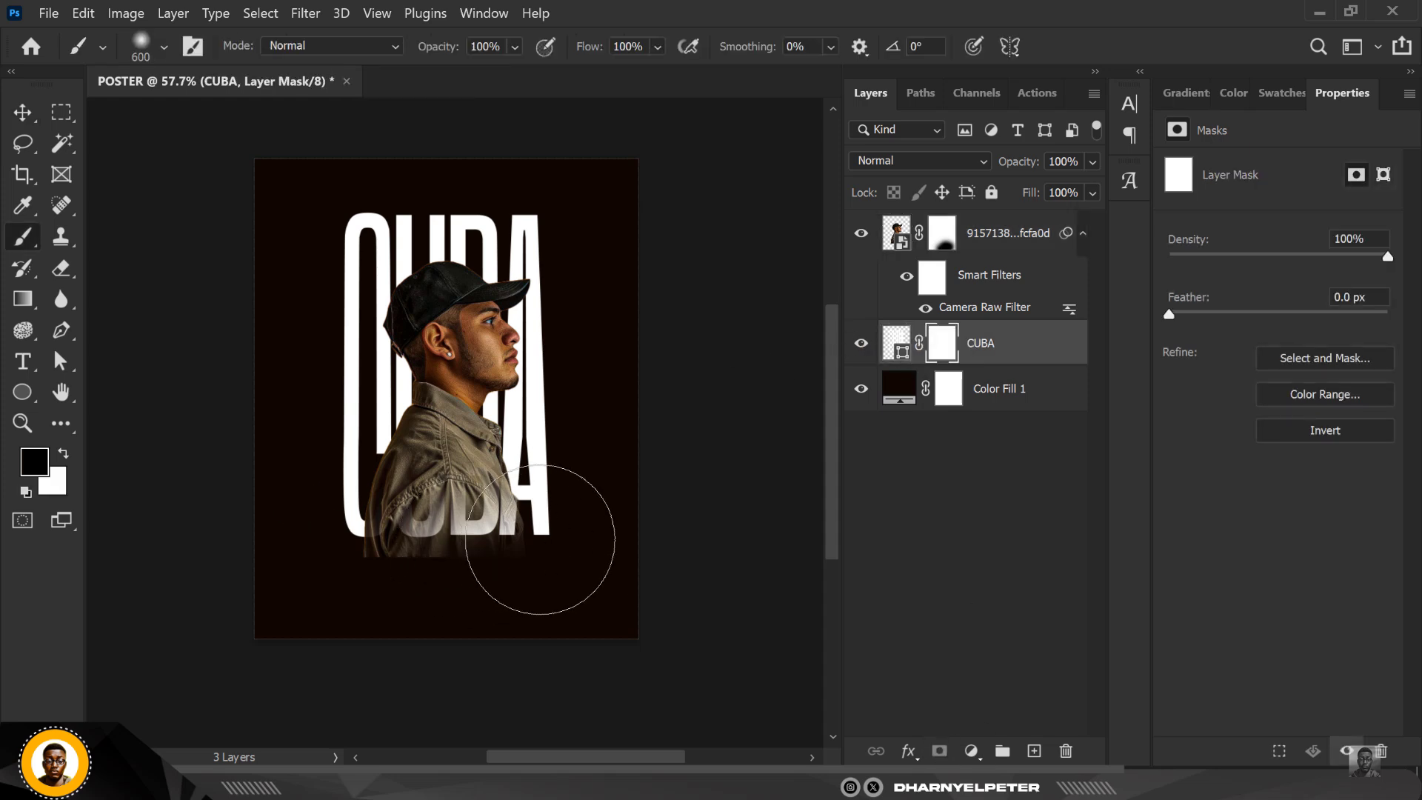
mouse_move(533, 551)
left_mouse_down()
mouse_move(307, 571)
mouse_move(593, 552)
mouse_move(430, 622)
mouse_move(336, 633)
mouse_move(216, 557)
left_mouse_up()
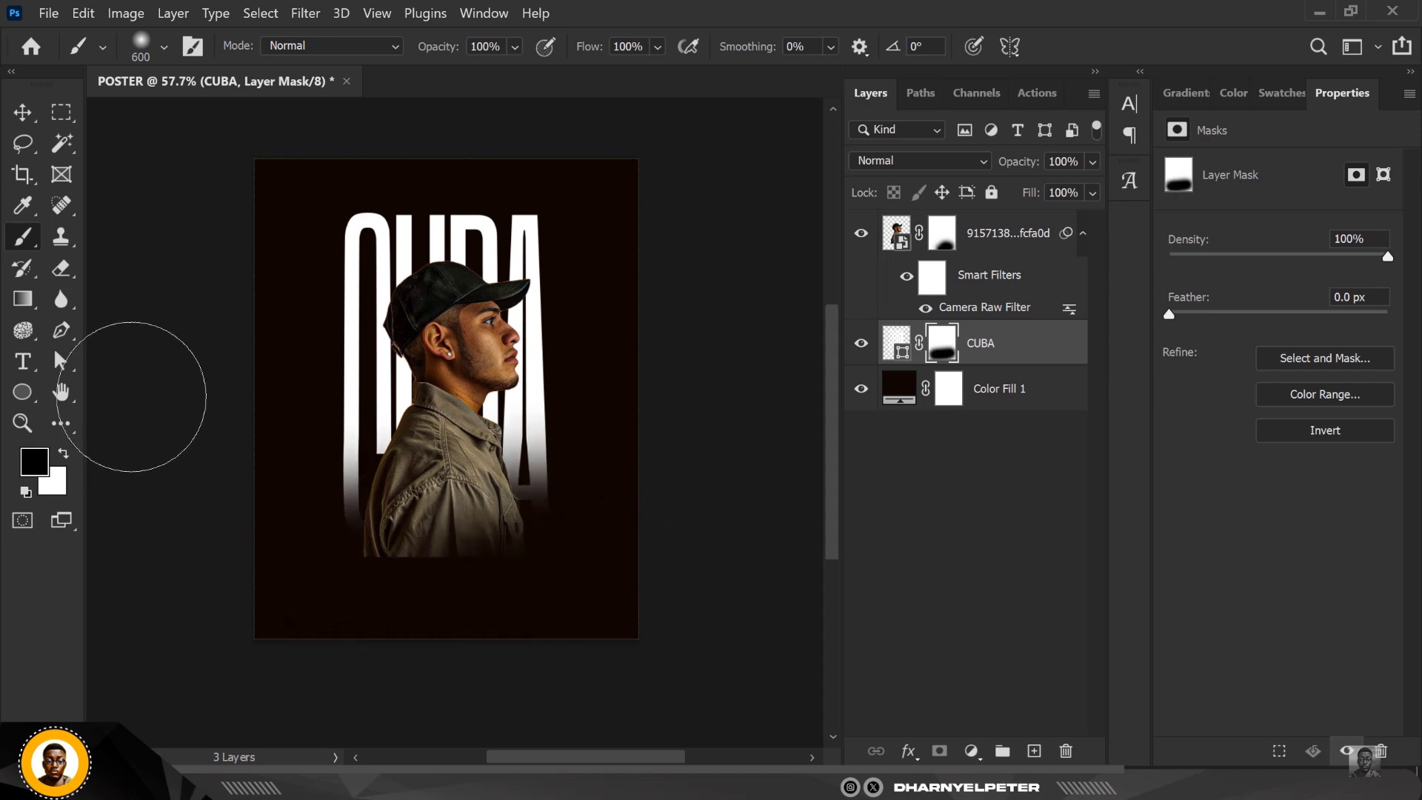
Step: Add a Black & White adjustment layer directly above the portrait layer
left_click(22, 112)
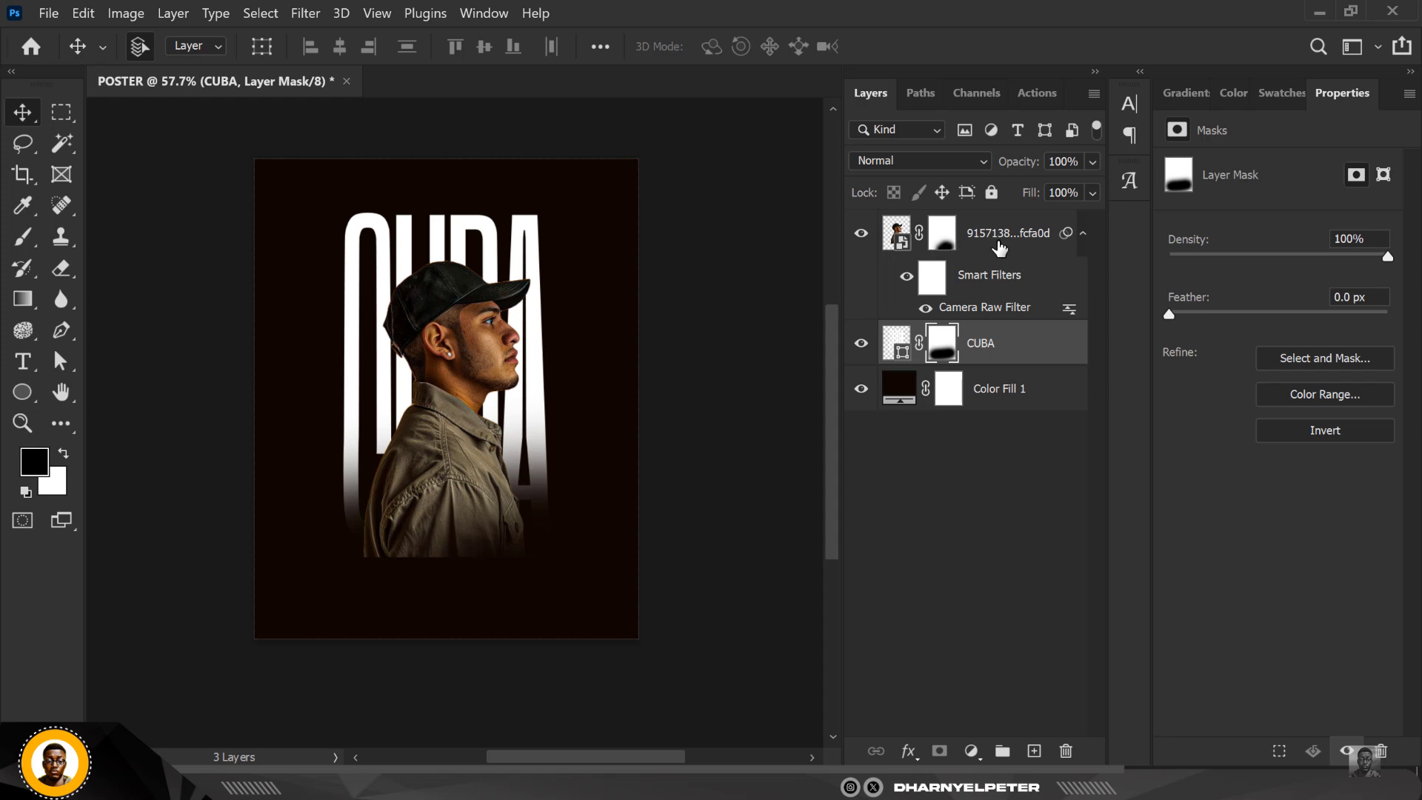
left_click(1000, 248)
left_click(972, 752)
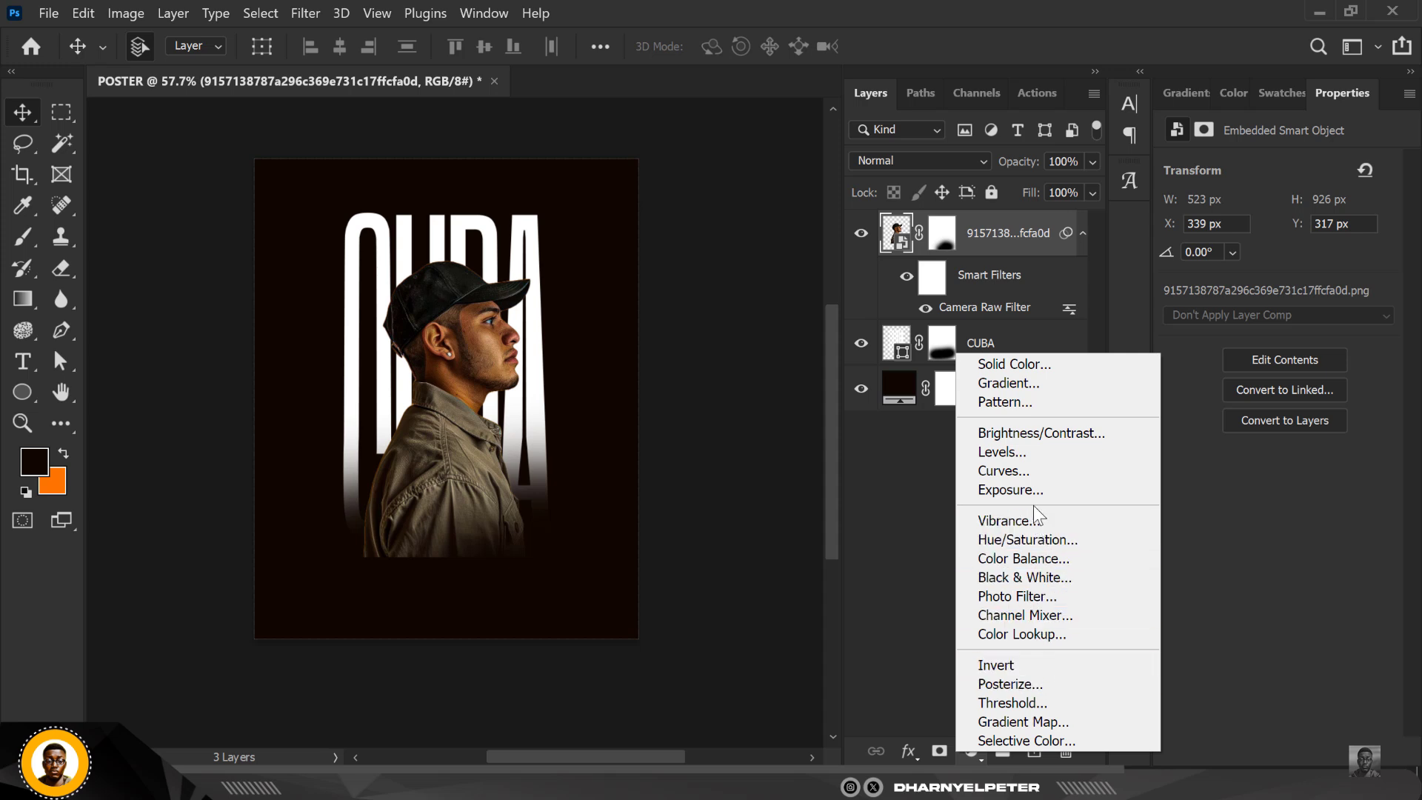
left_click(1026, 574)
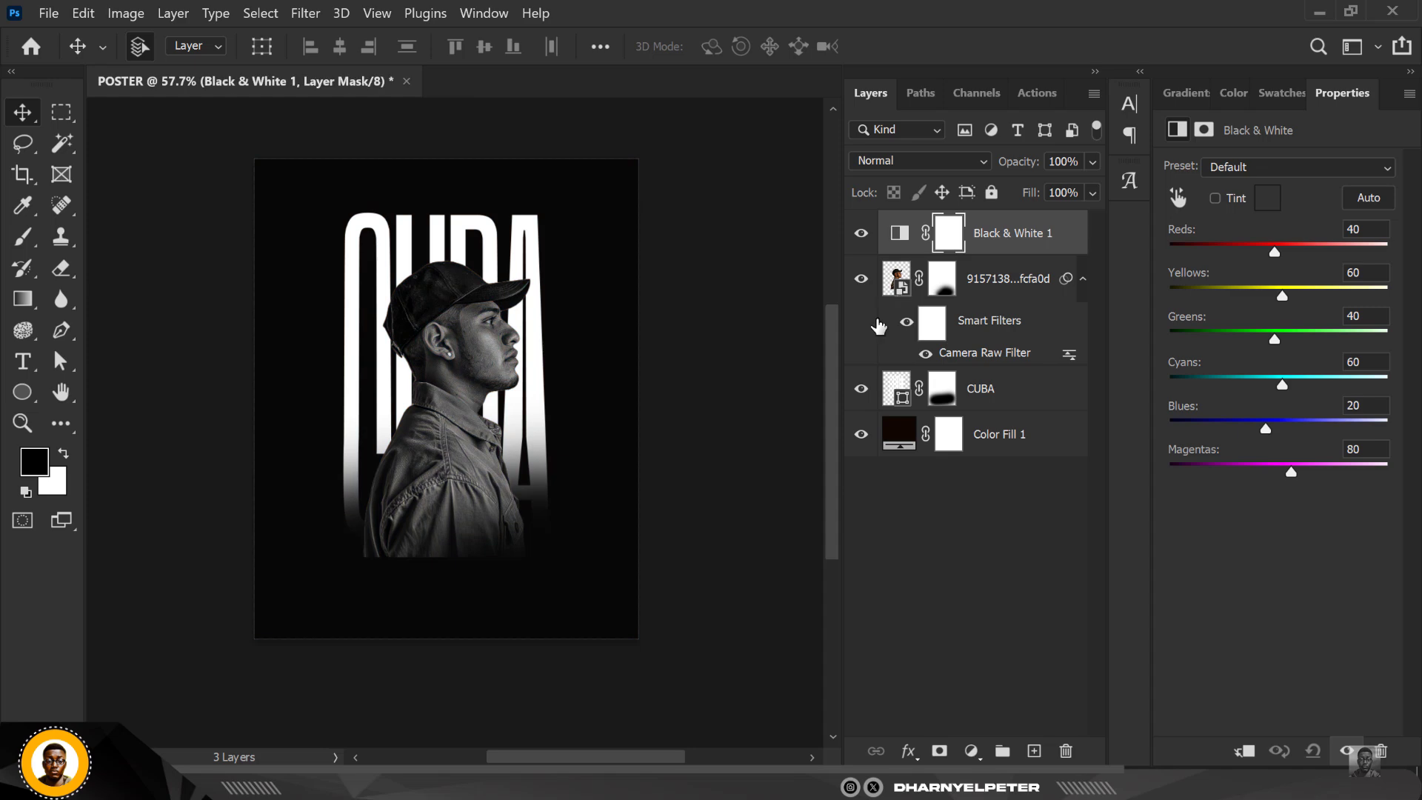
Step: Clip the Black & White adjustment to the portrait layer and set its Reds to -7 and Blues to 31
right_click(1037, 255)
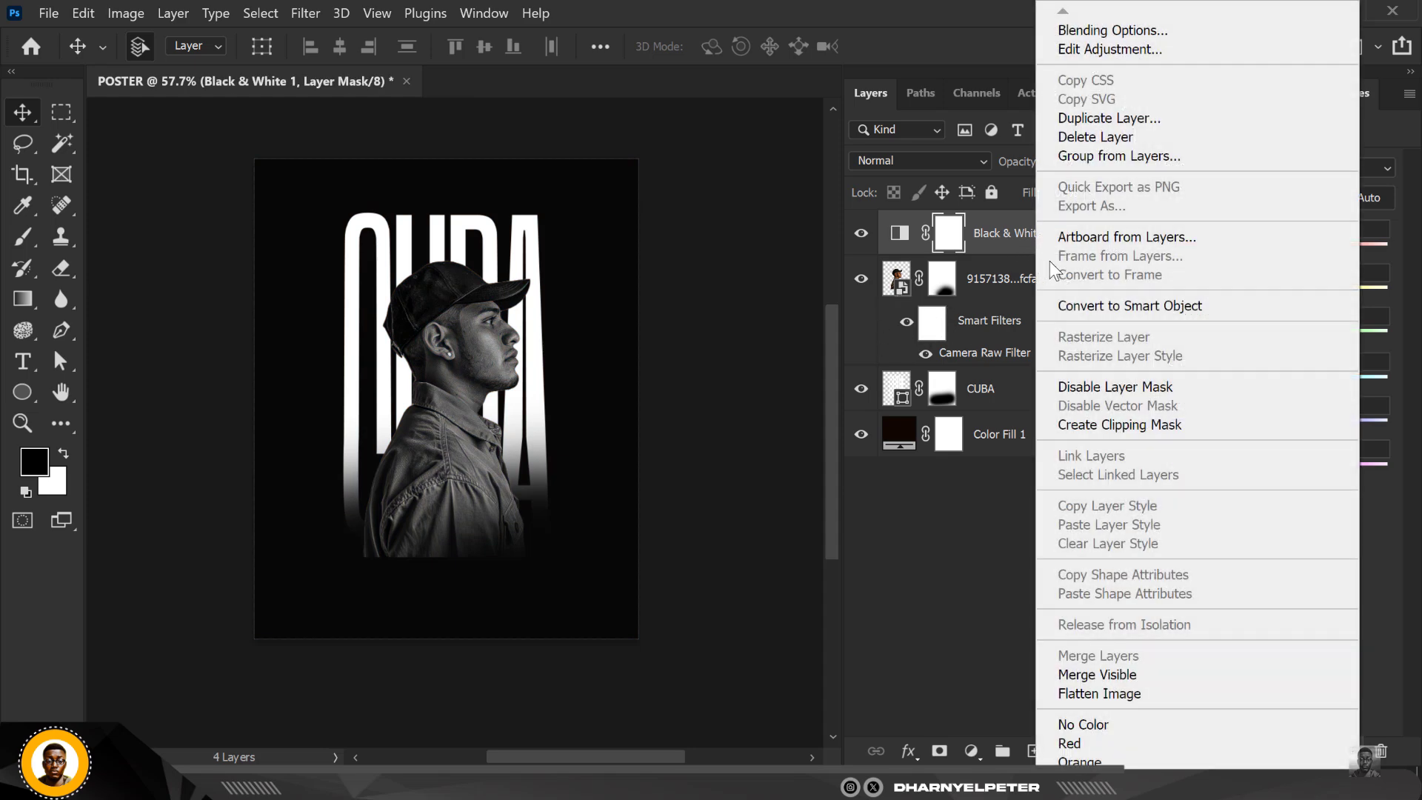
left_click(1133, 426)
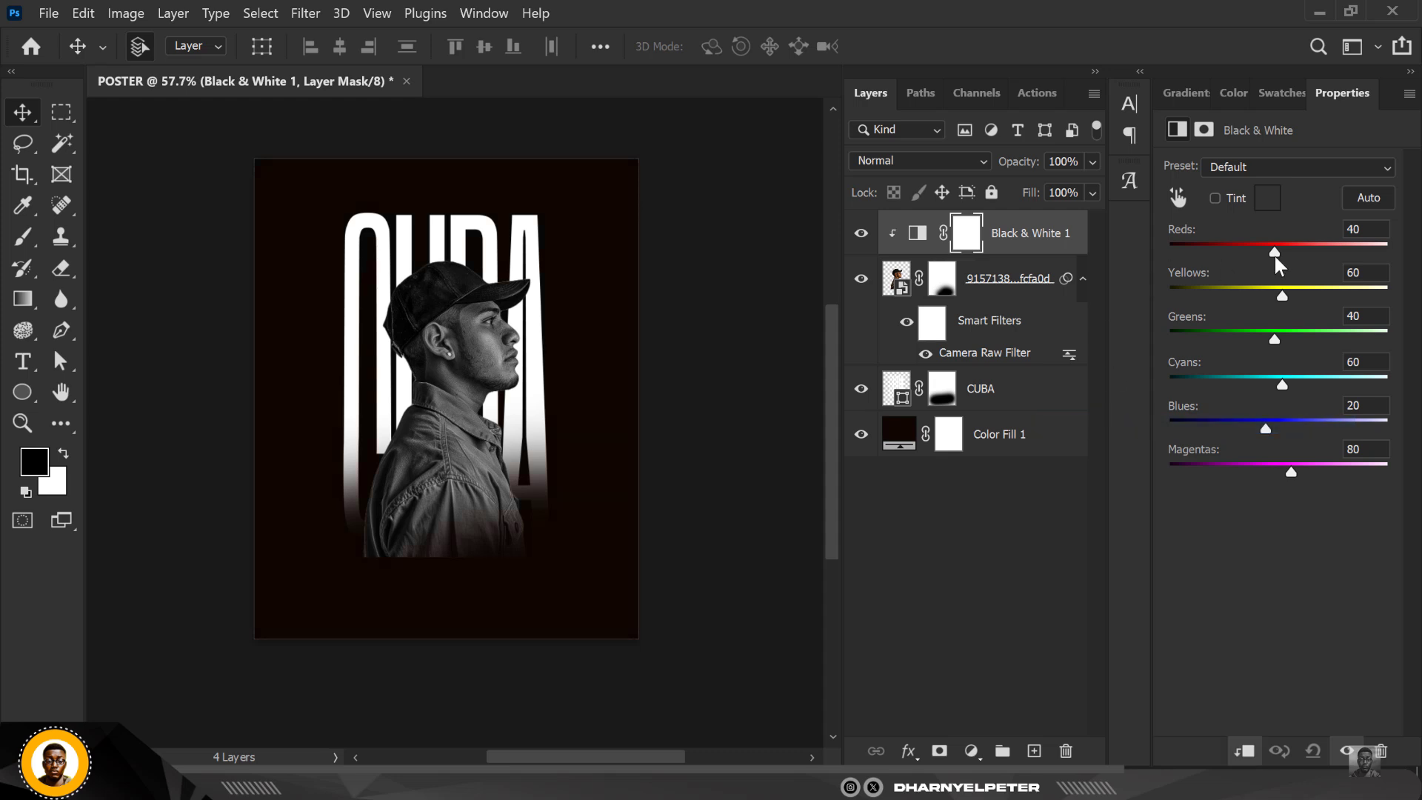
left_click_drag(1272, 251, 1255, 254)
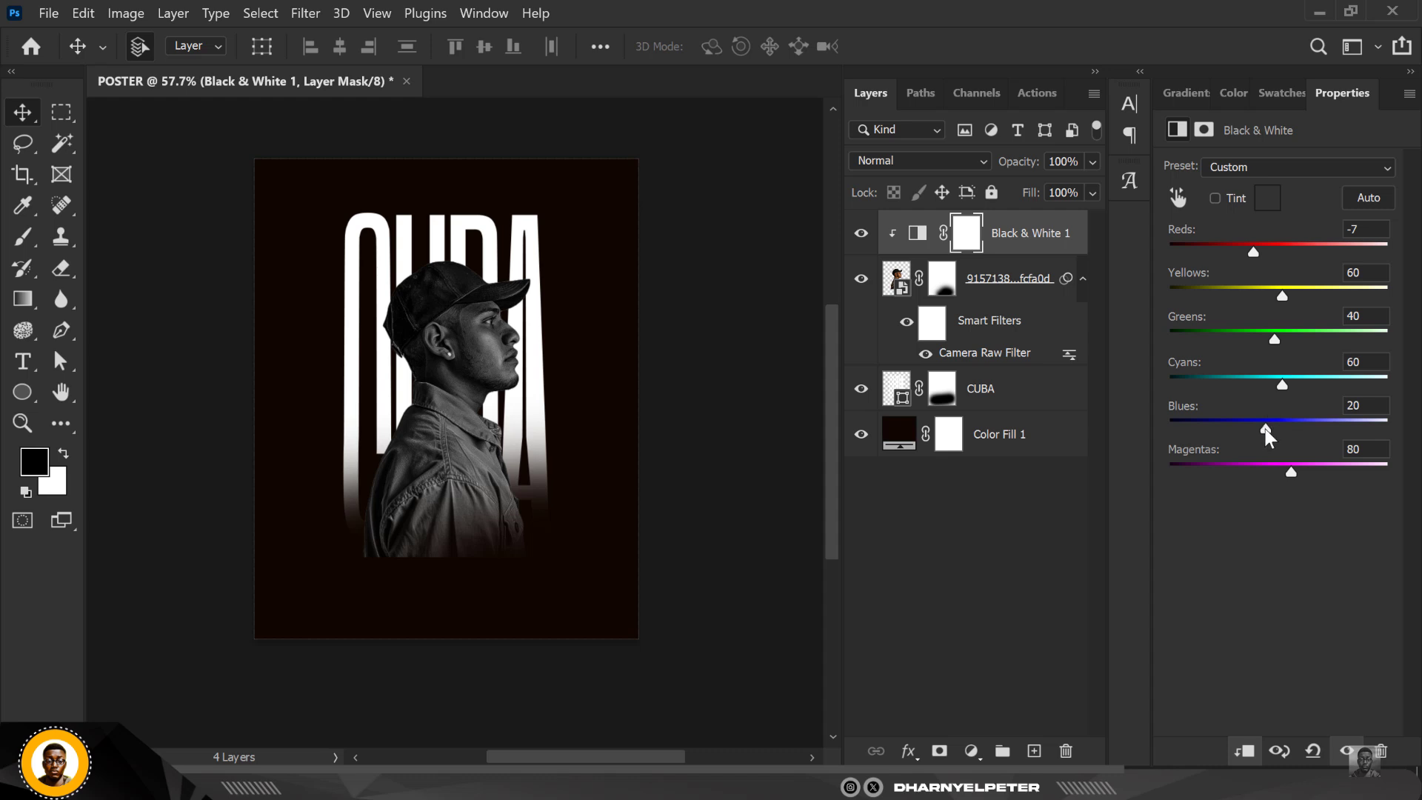
left_click_drag(1266, 430, 1271, 431)
Step: Group the portrait layer together with its clipped Black & White adjustment
left_click(475, 349)
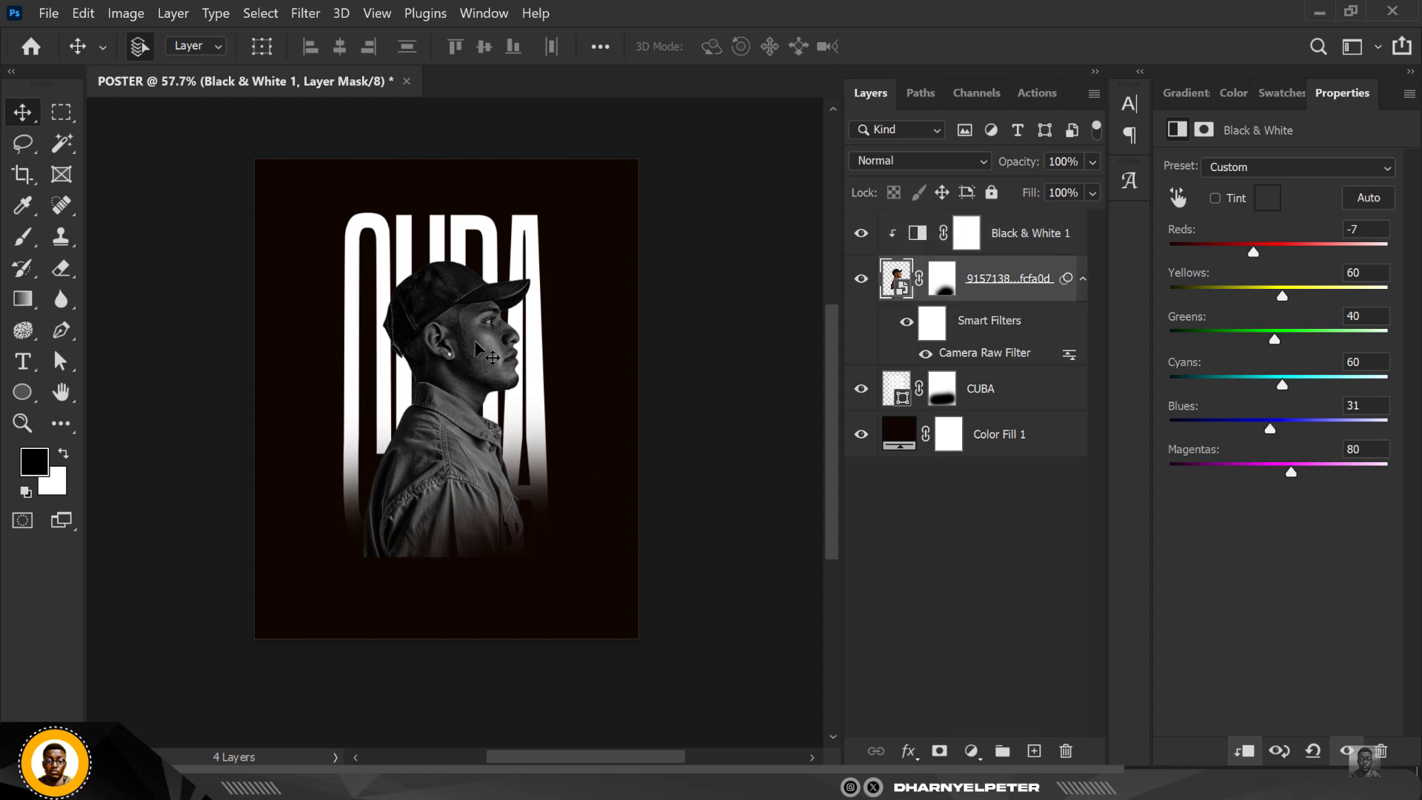
scroll(473, 340, "up", 5)
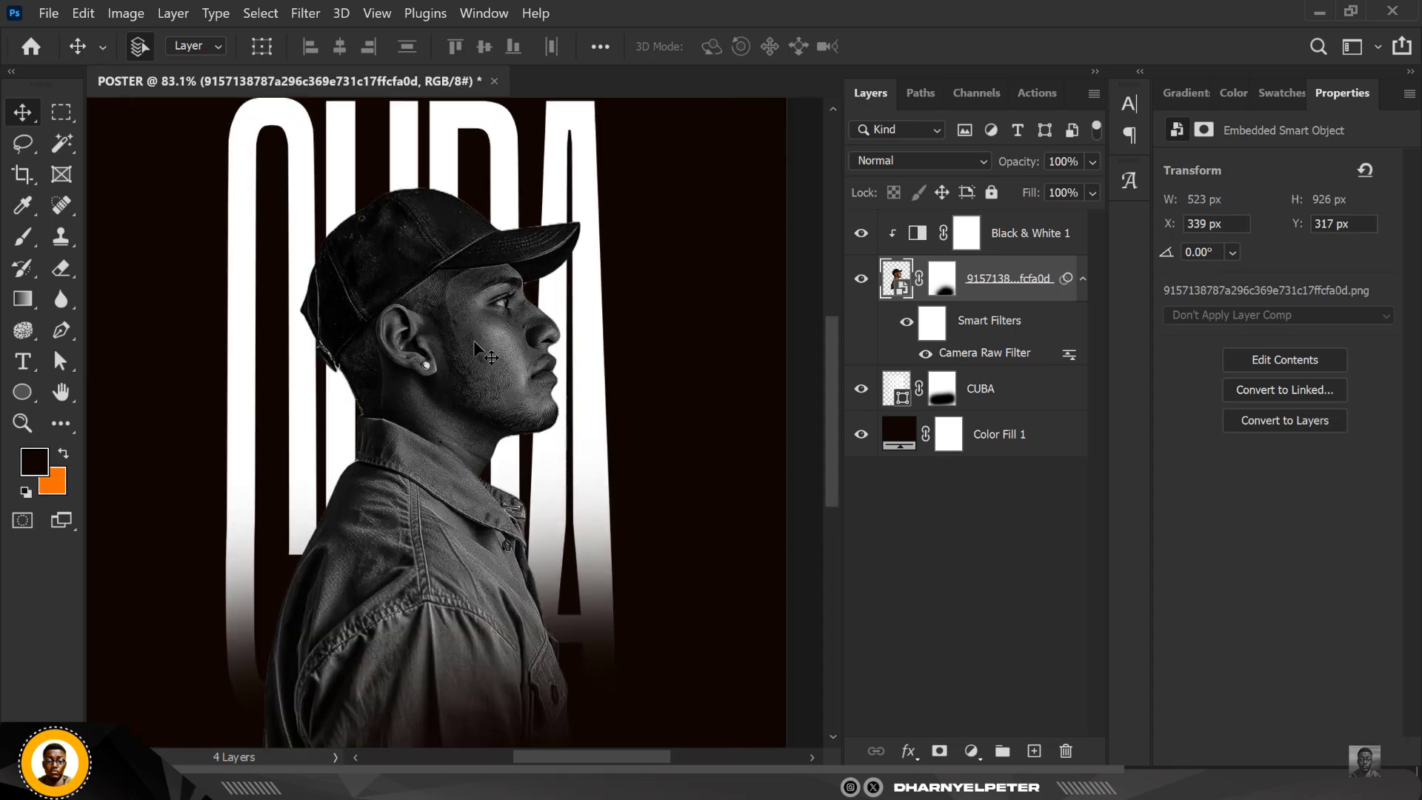
scroll(473, 343, "down", 4)
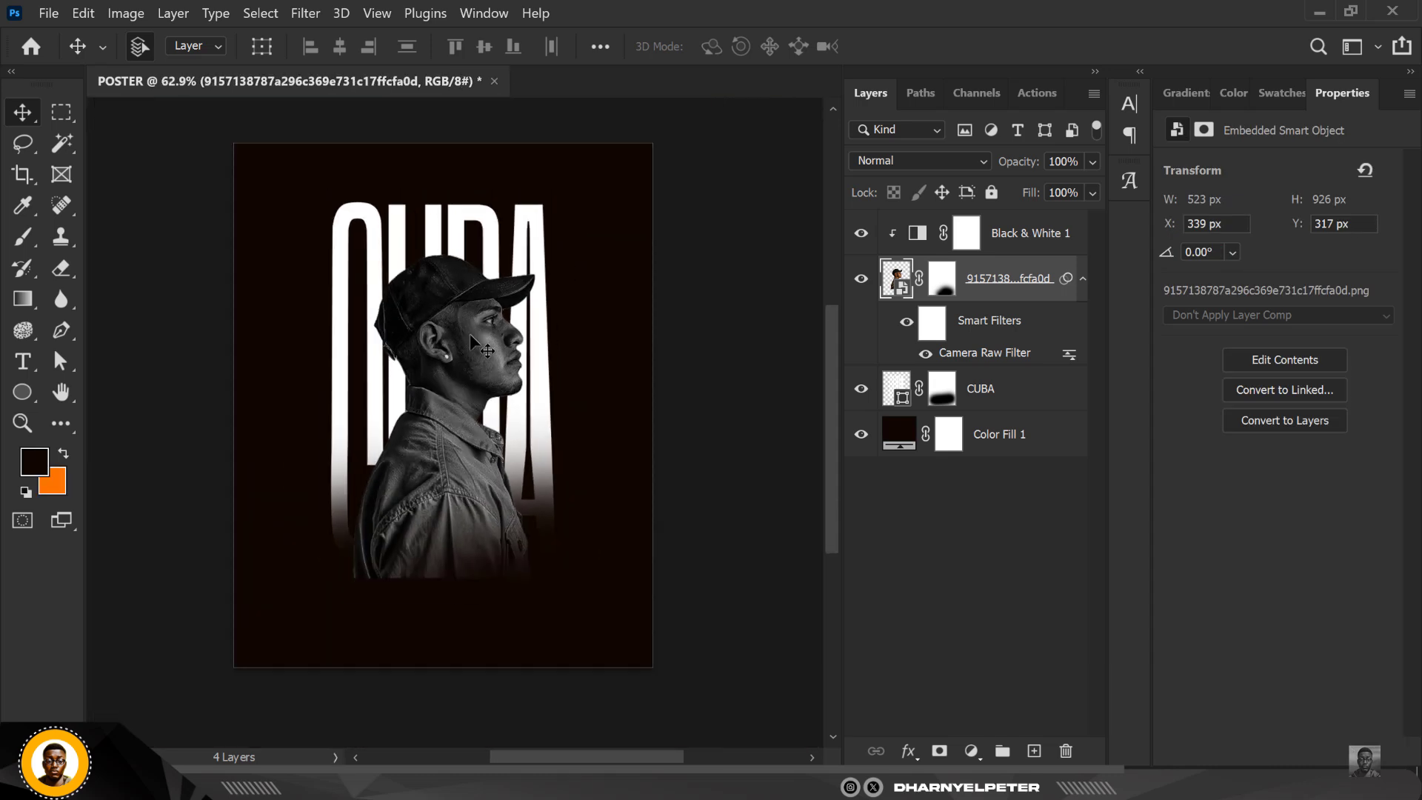
left_click(1047, 242, "shift")
key("ctrl+g")
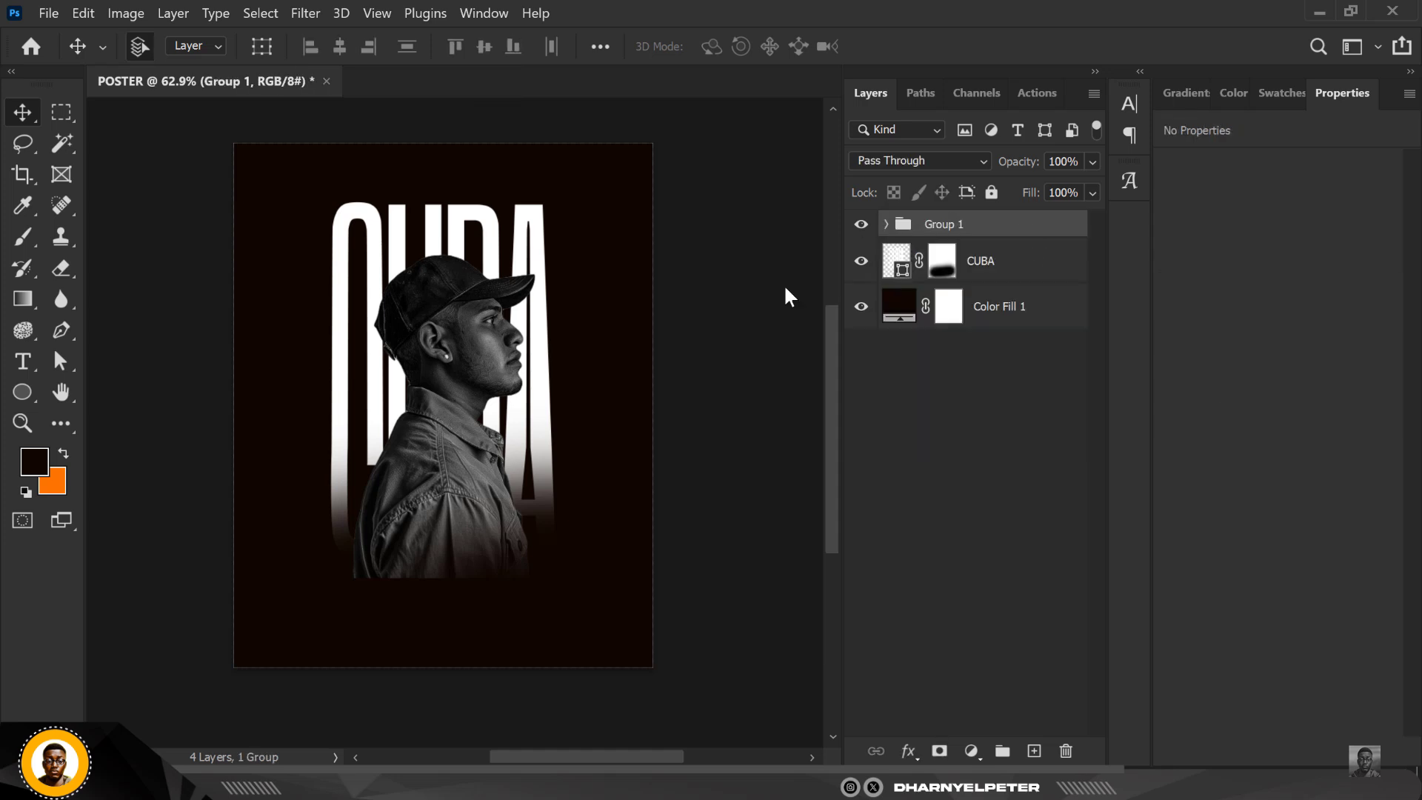
Step: Fade the portrait's lower edge further by painting black on its layer mask with the soft 600 px brush
left_click(1020, 265)
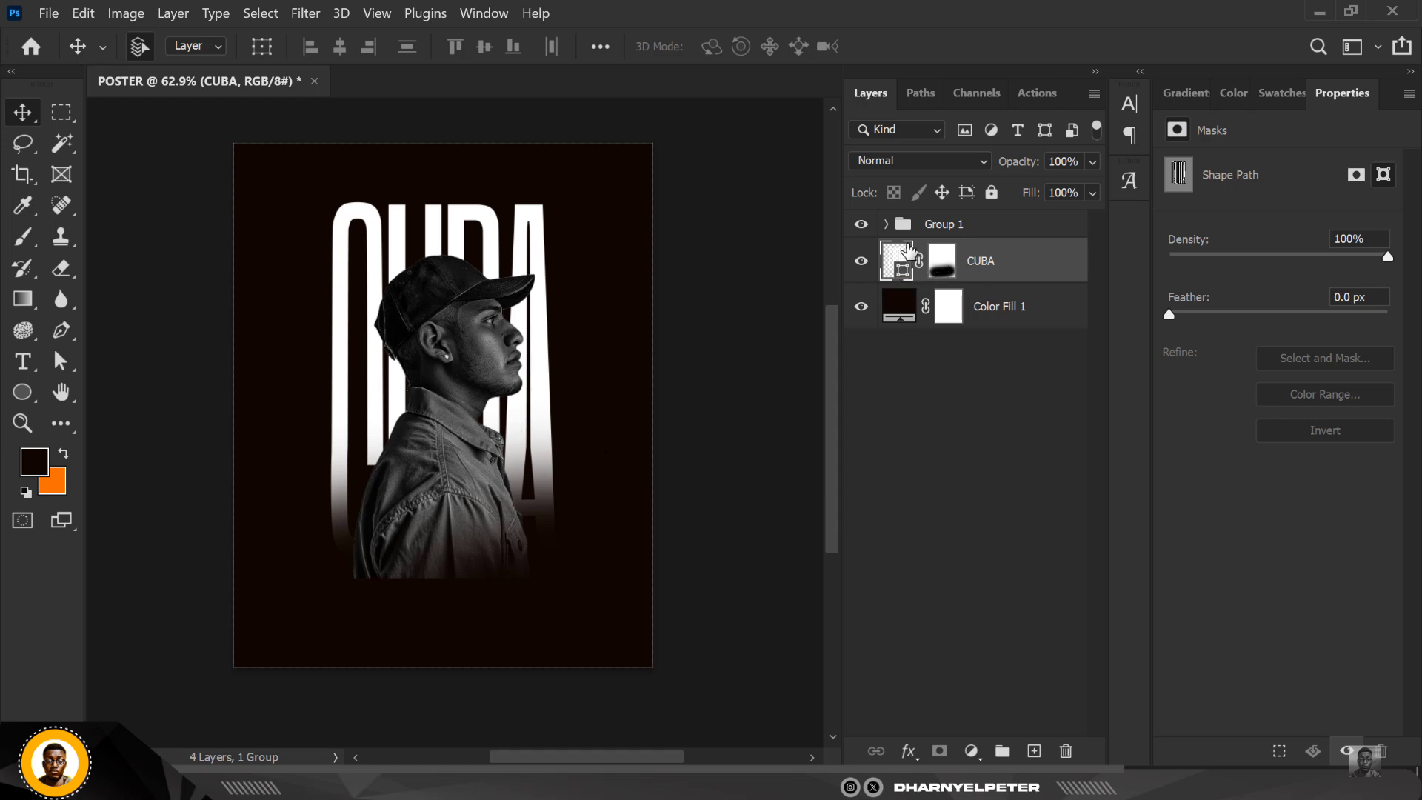
left_click(886, 225)
left_click(966, 323)
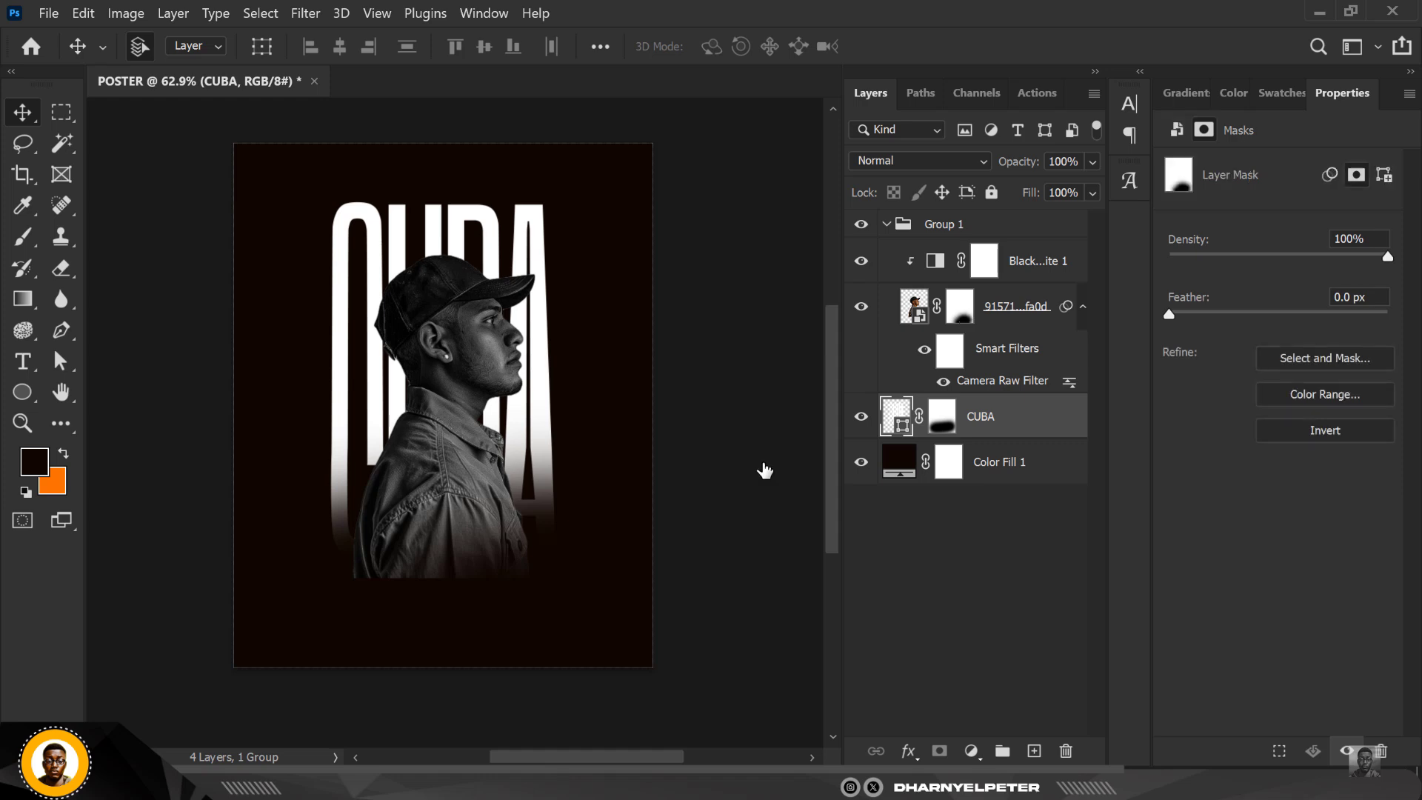
key("b")
mouse_move(466, 602)
left_mouse_down()
mouse_move(403, 625)
mouse_move(311, 625)
mouse_move(514, 632)
left_mouse_up()
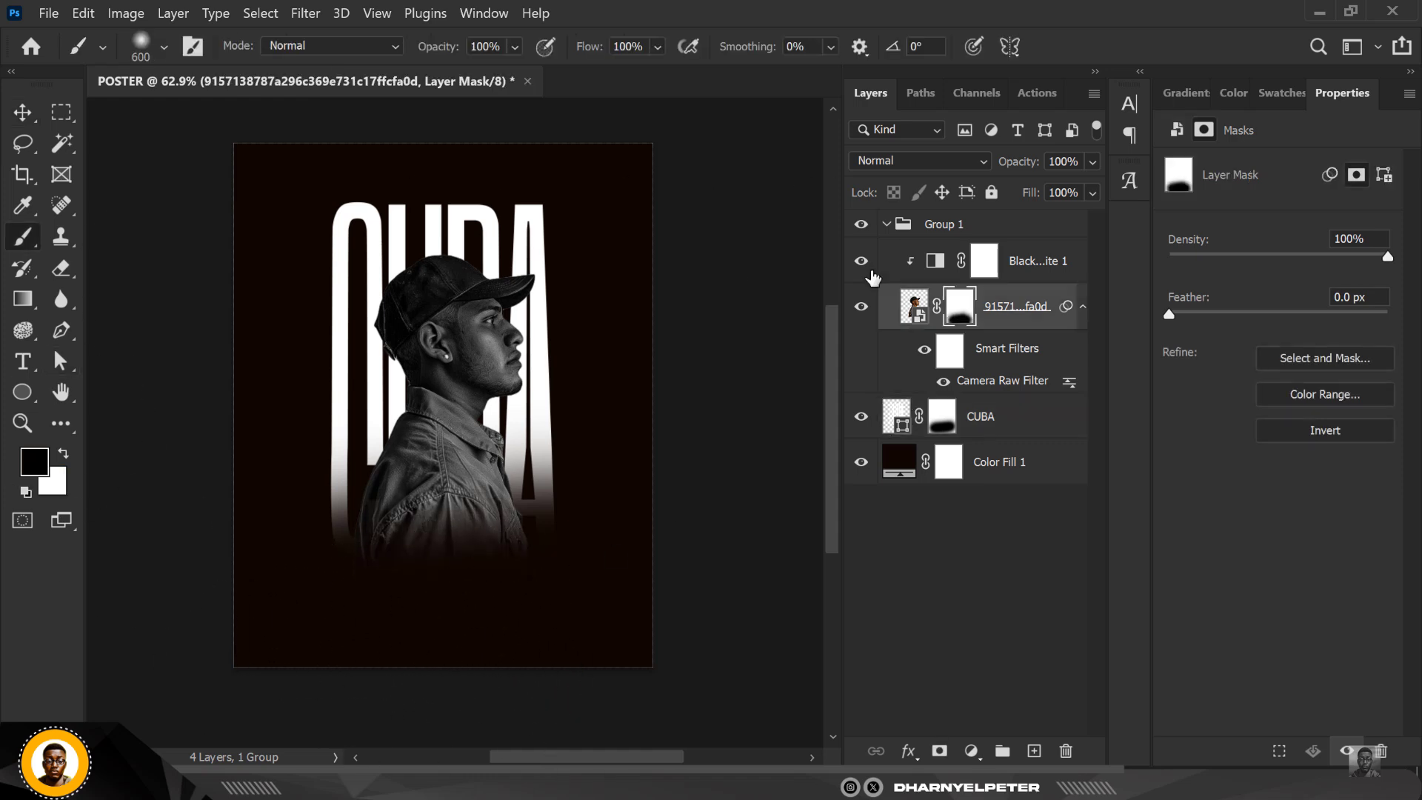
left_click(886, 225)
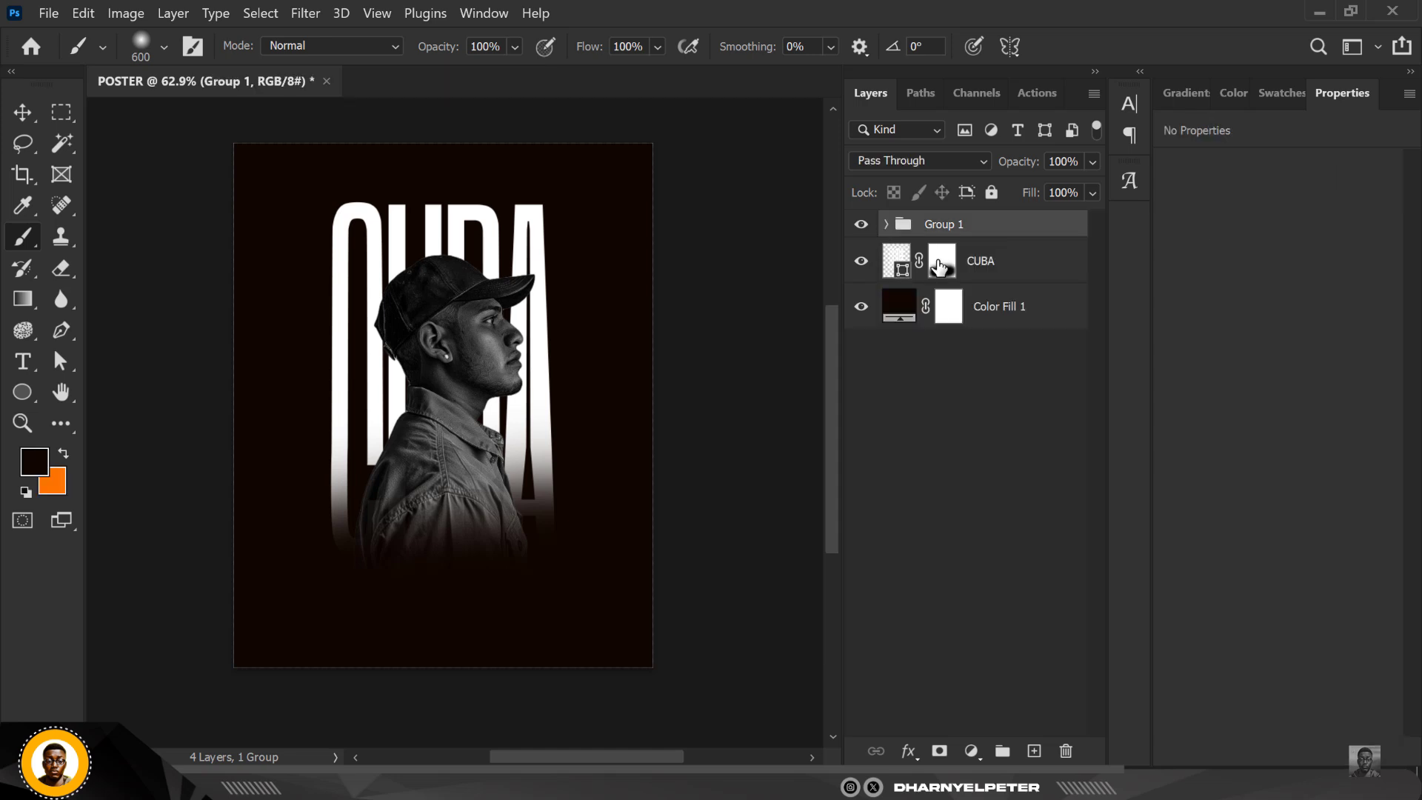
Step: Place the dusk city photo from the CUBA folder in File Explorer above Group 1 and scale it to 41.53% to cover the canvas
left_click(1008, 274)
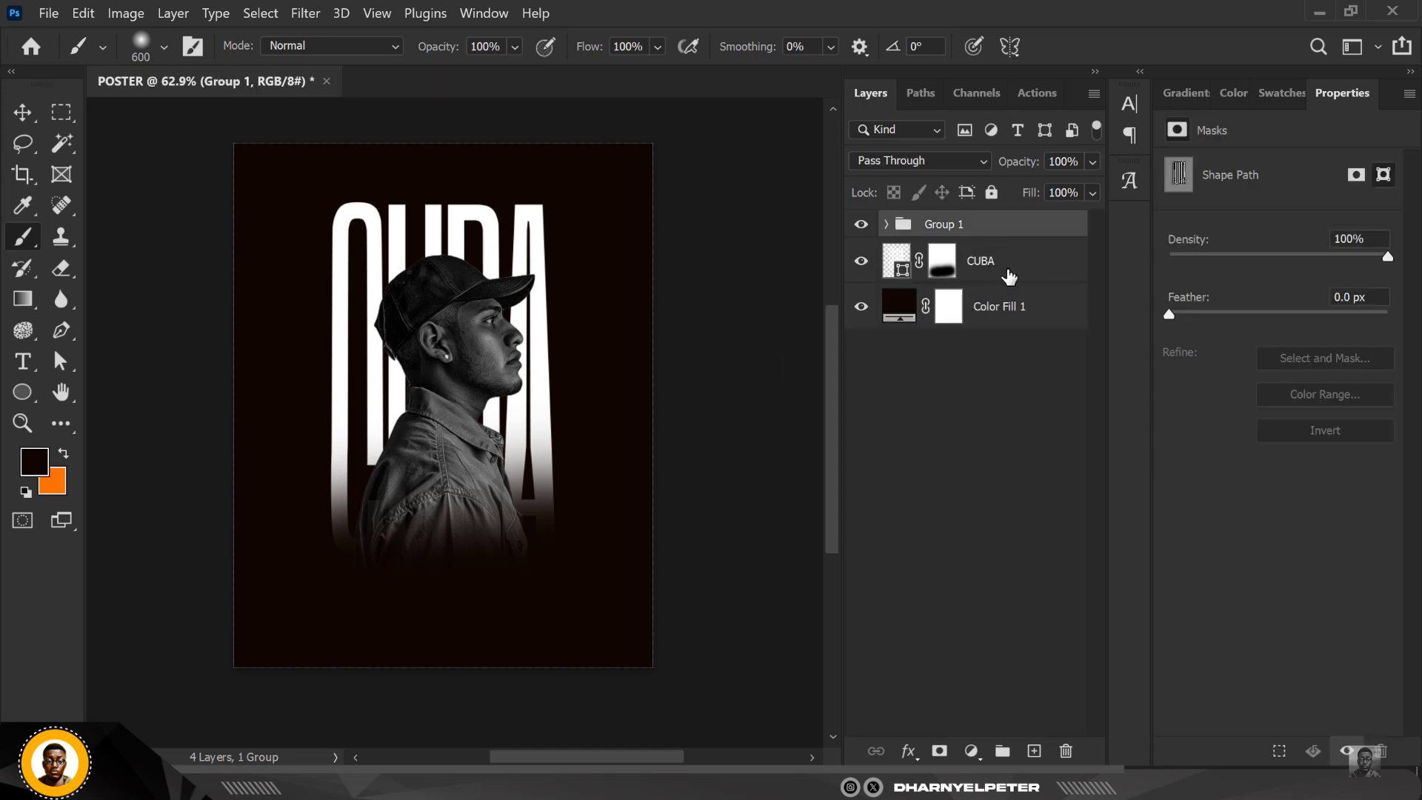
left_click(1006, 225)
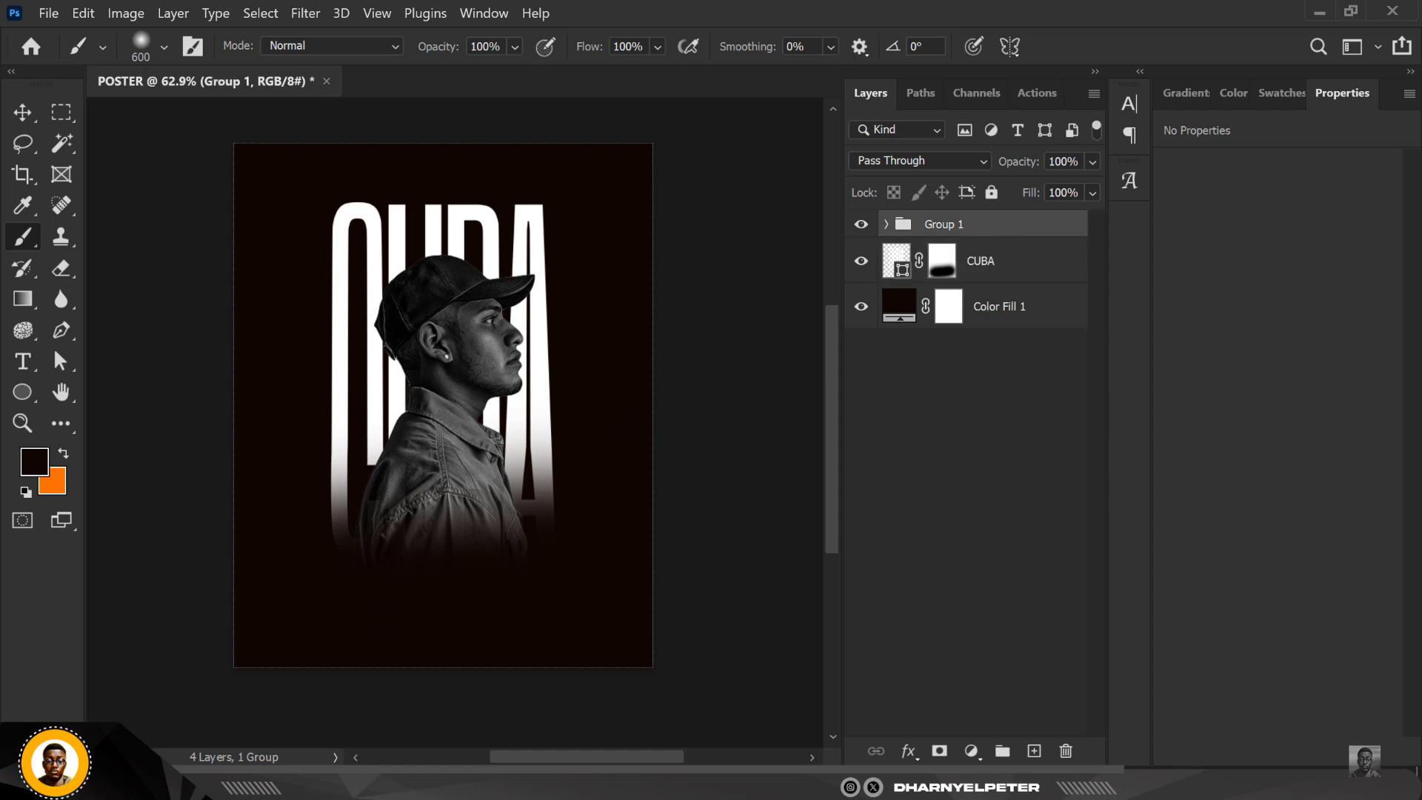
key("alt+Tab")
left_click(267, 174)
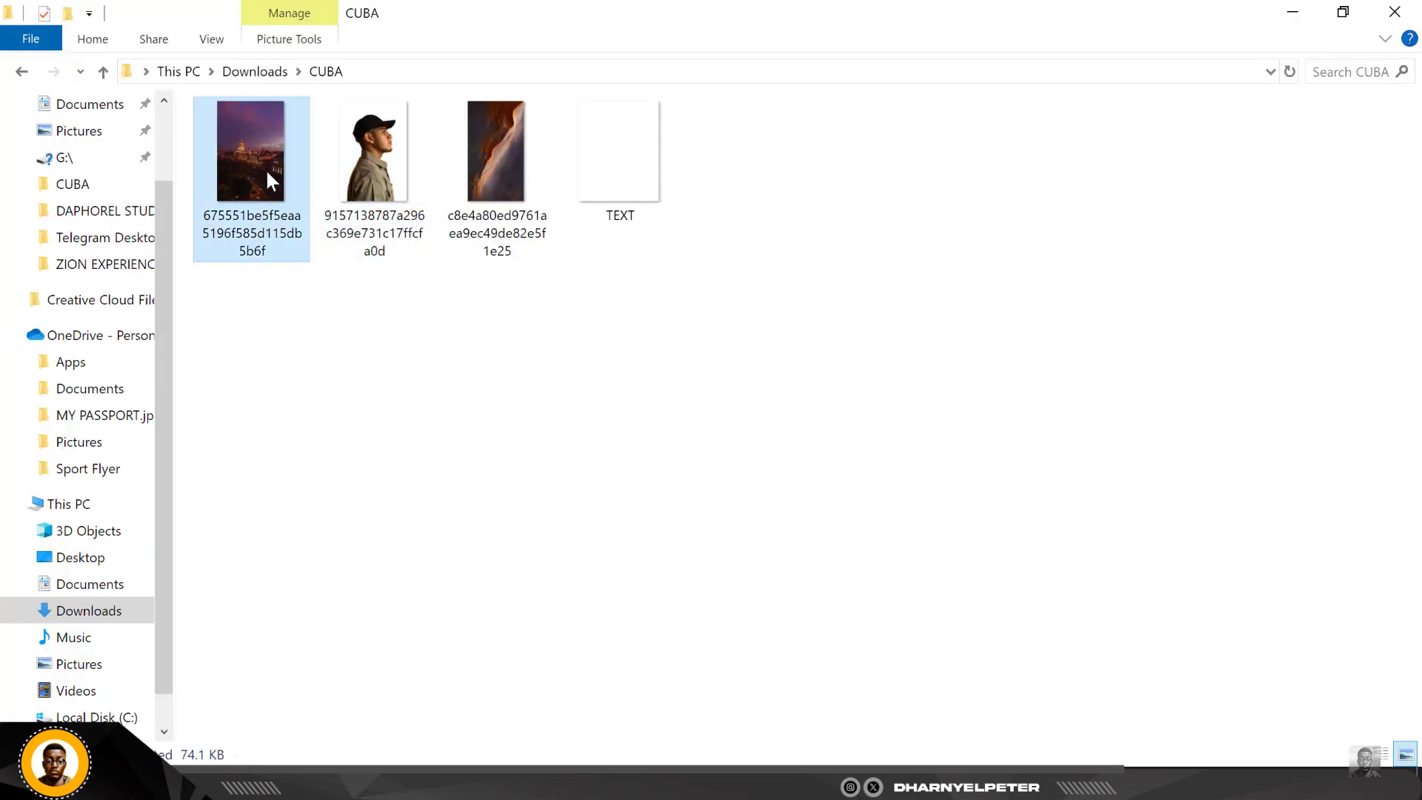
left_click_drag(253, 151, 407, 350)
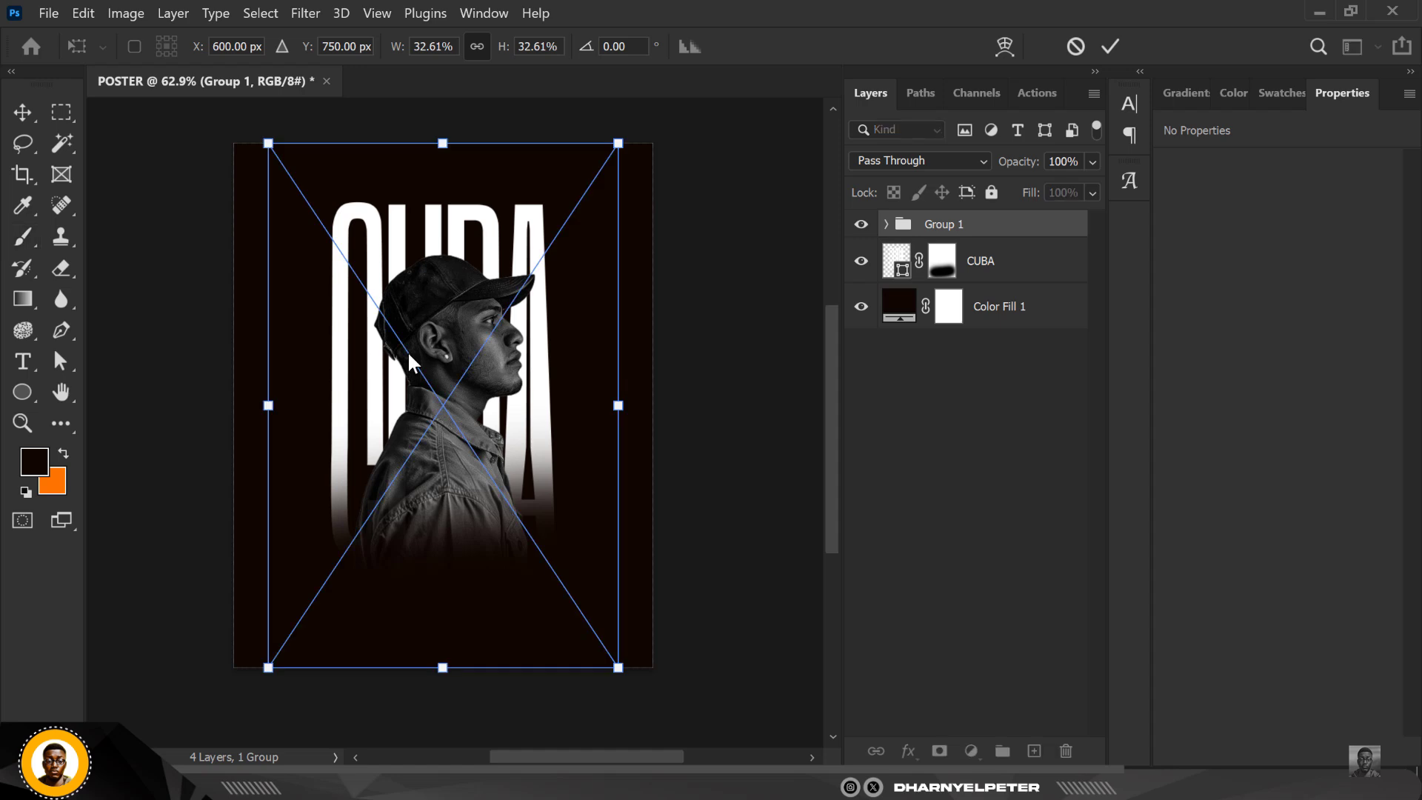
scroll(466, 344, "down", 2)
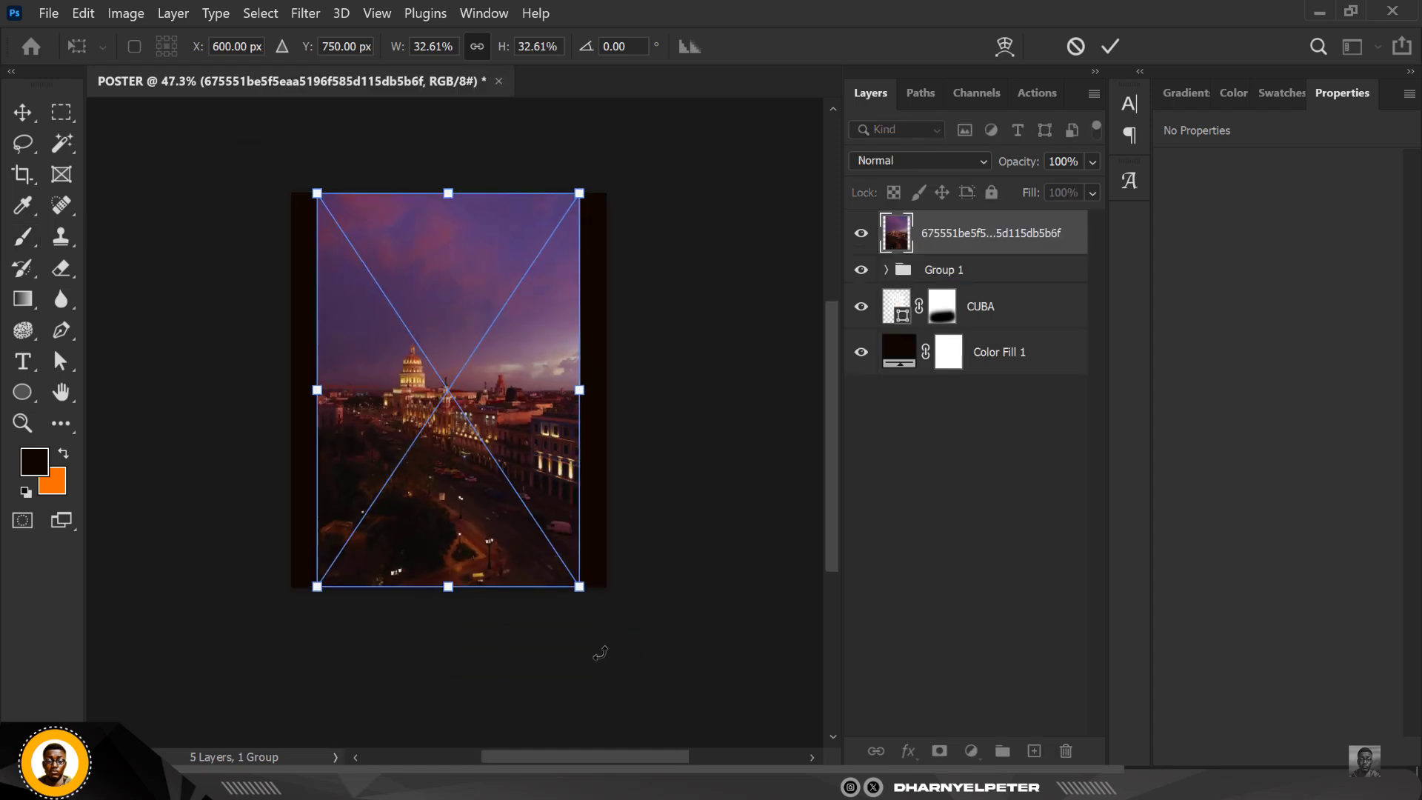
left_click_drag(581, 586, 645, 630)
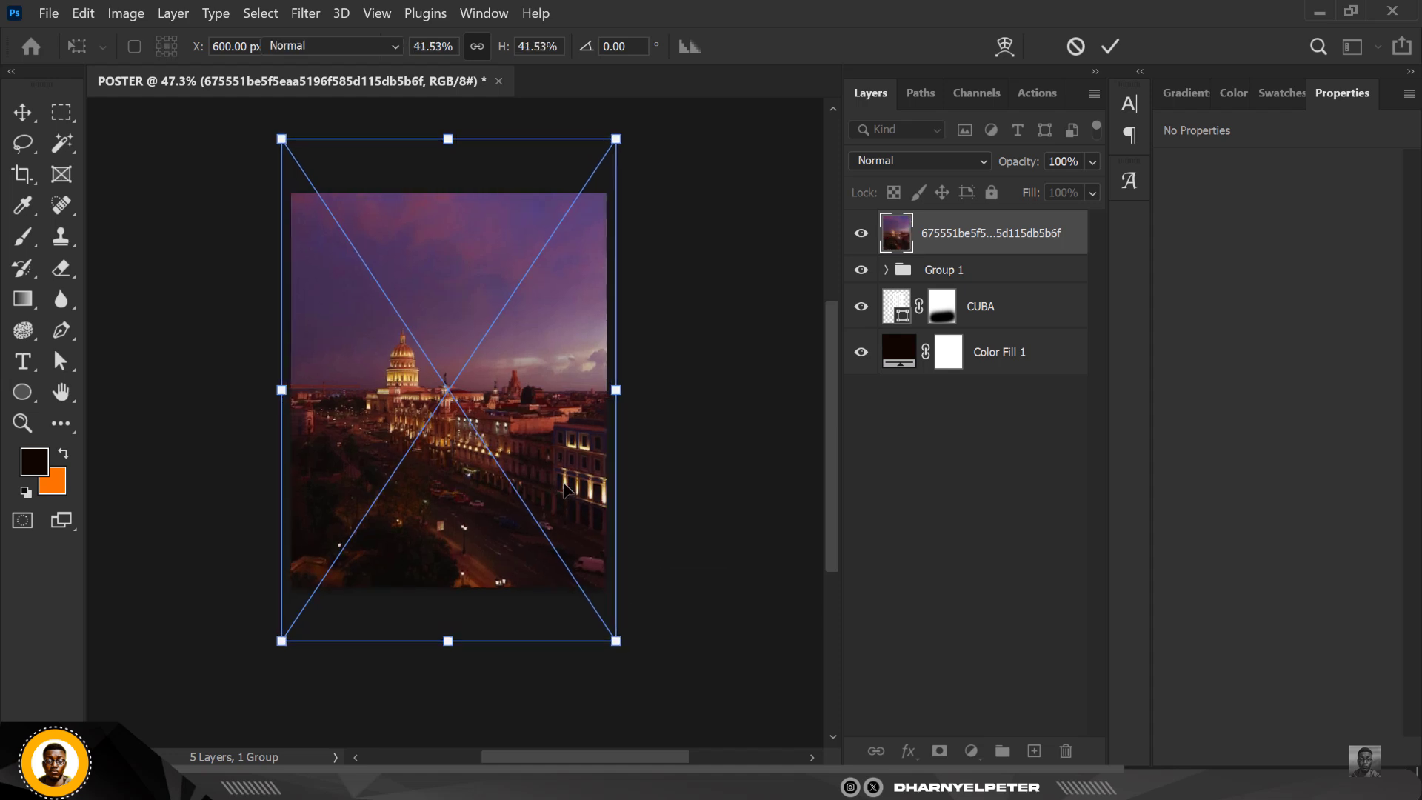
key("Return")
Step: Set the city photo layer's blend mode to Screen and its opacity to 41%
key("b")
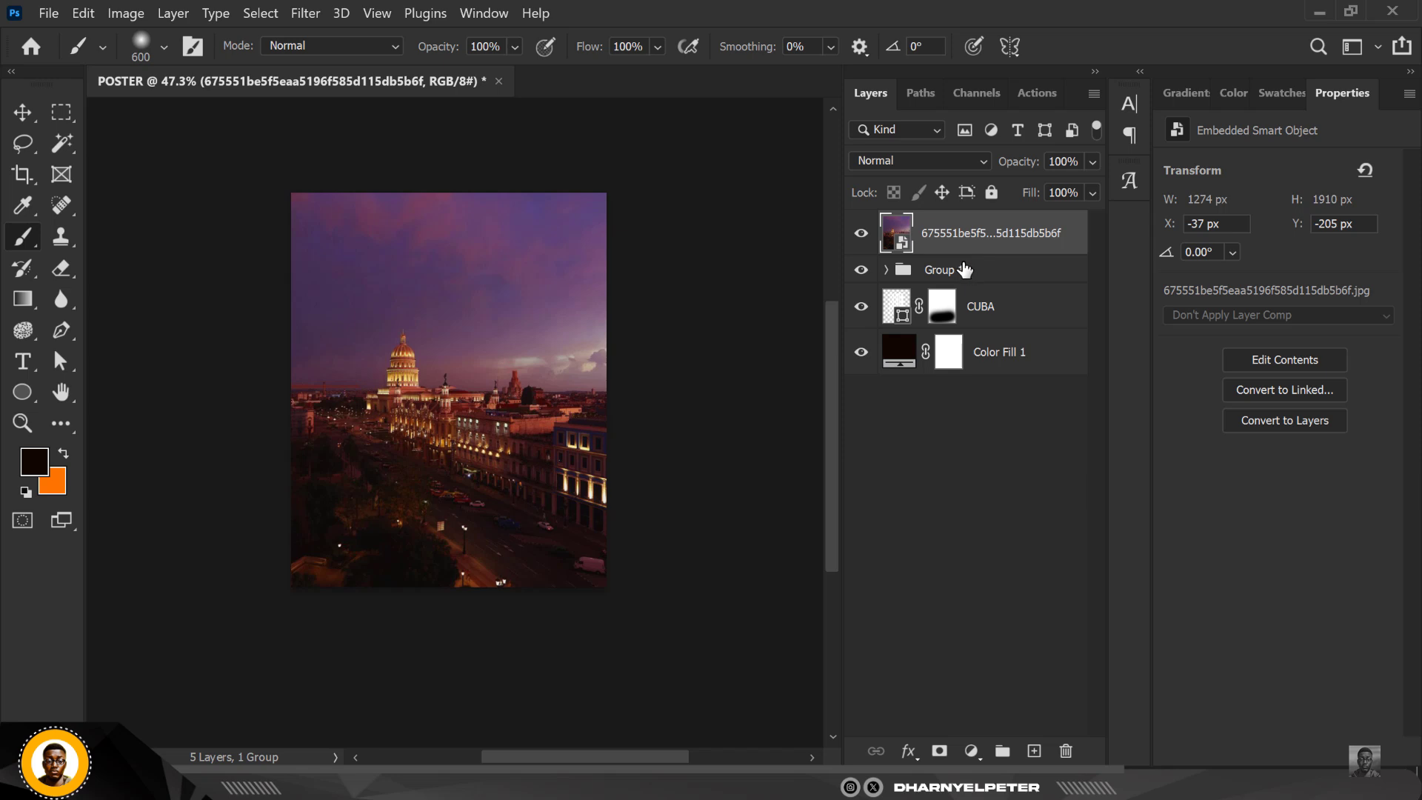
left_click(911, 161)
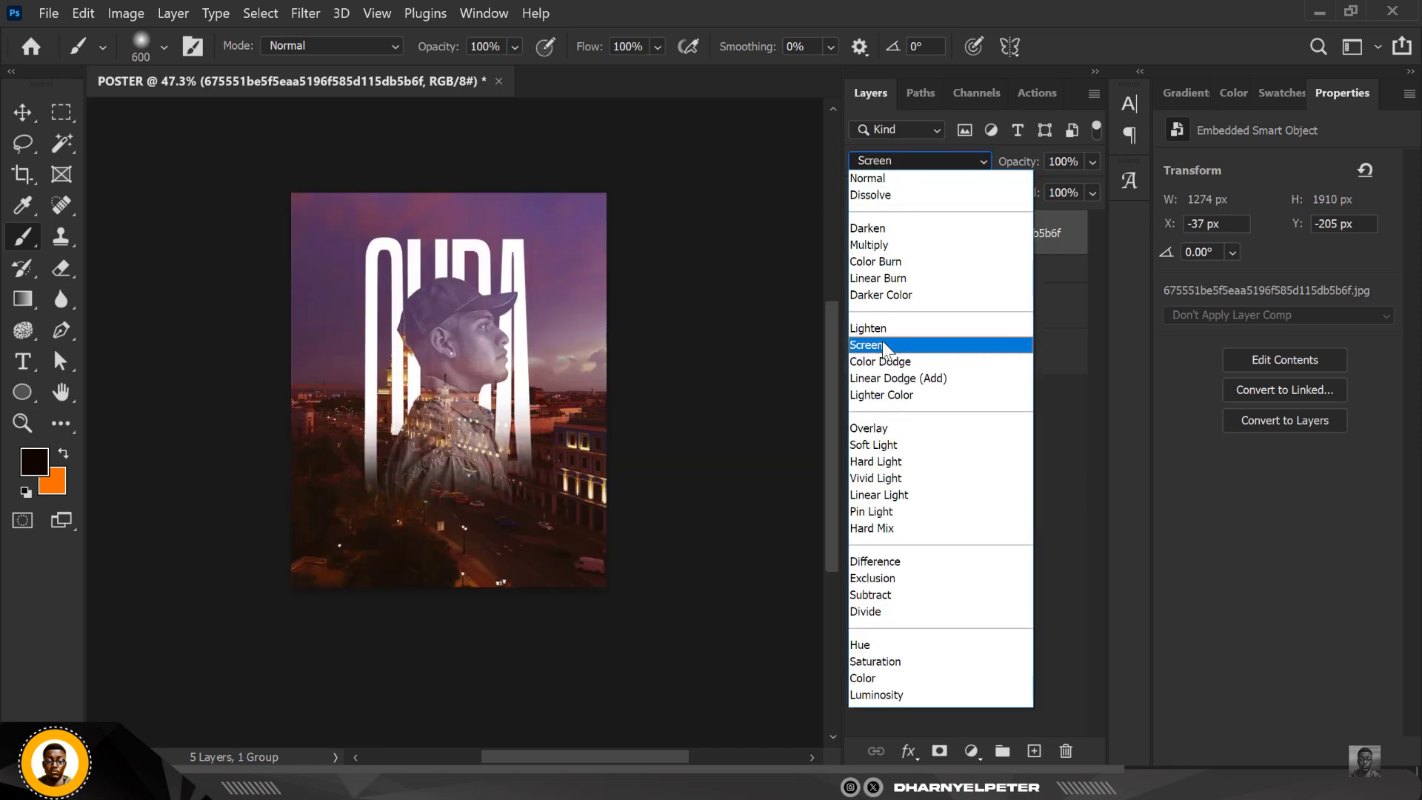
left_click(883, 345)
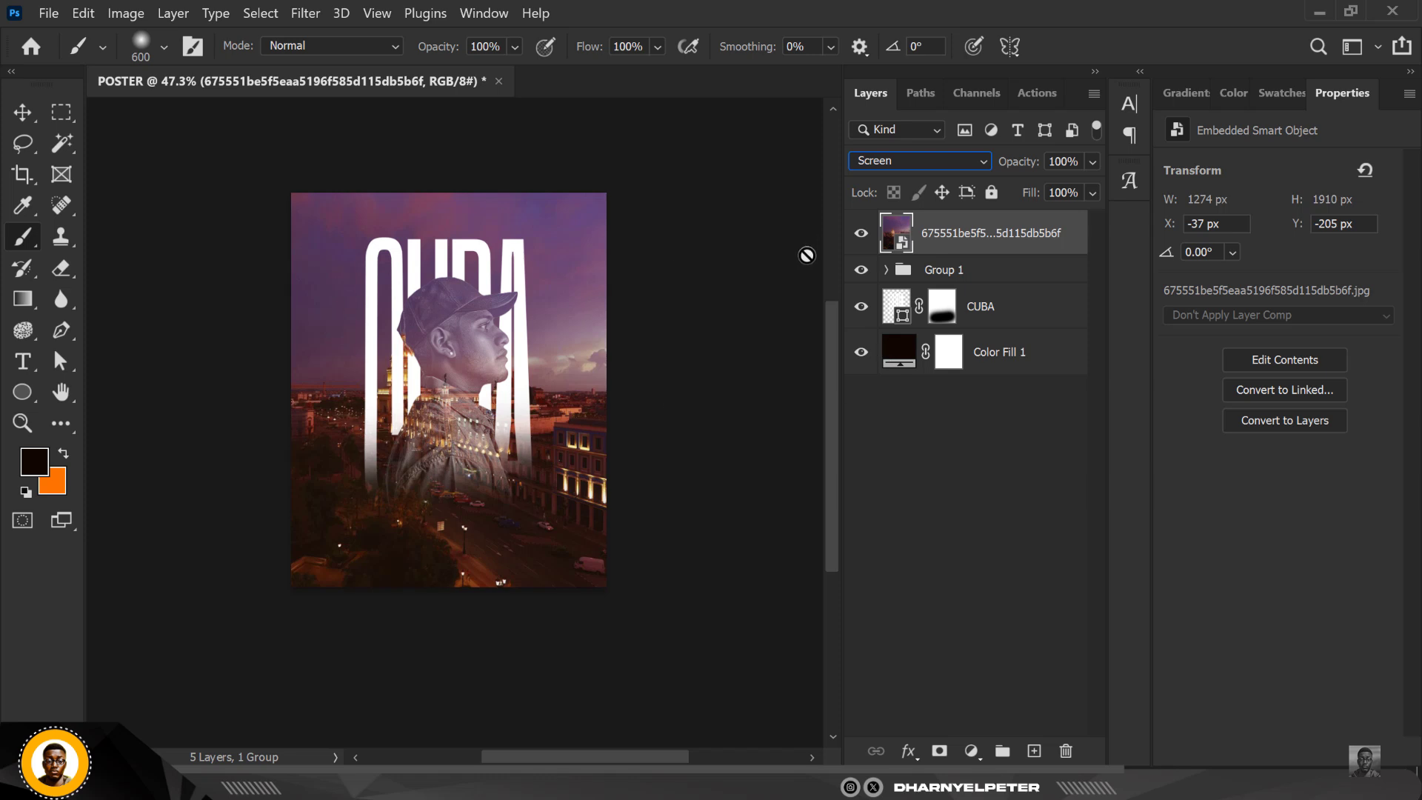
left_click(1090, 191)
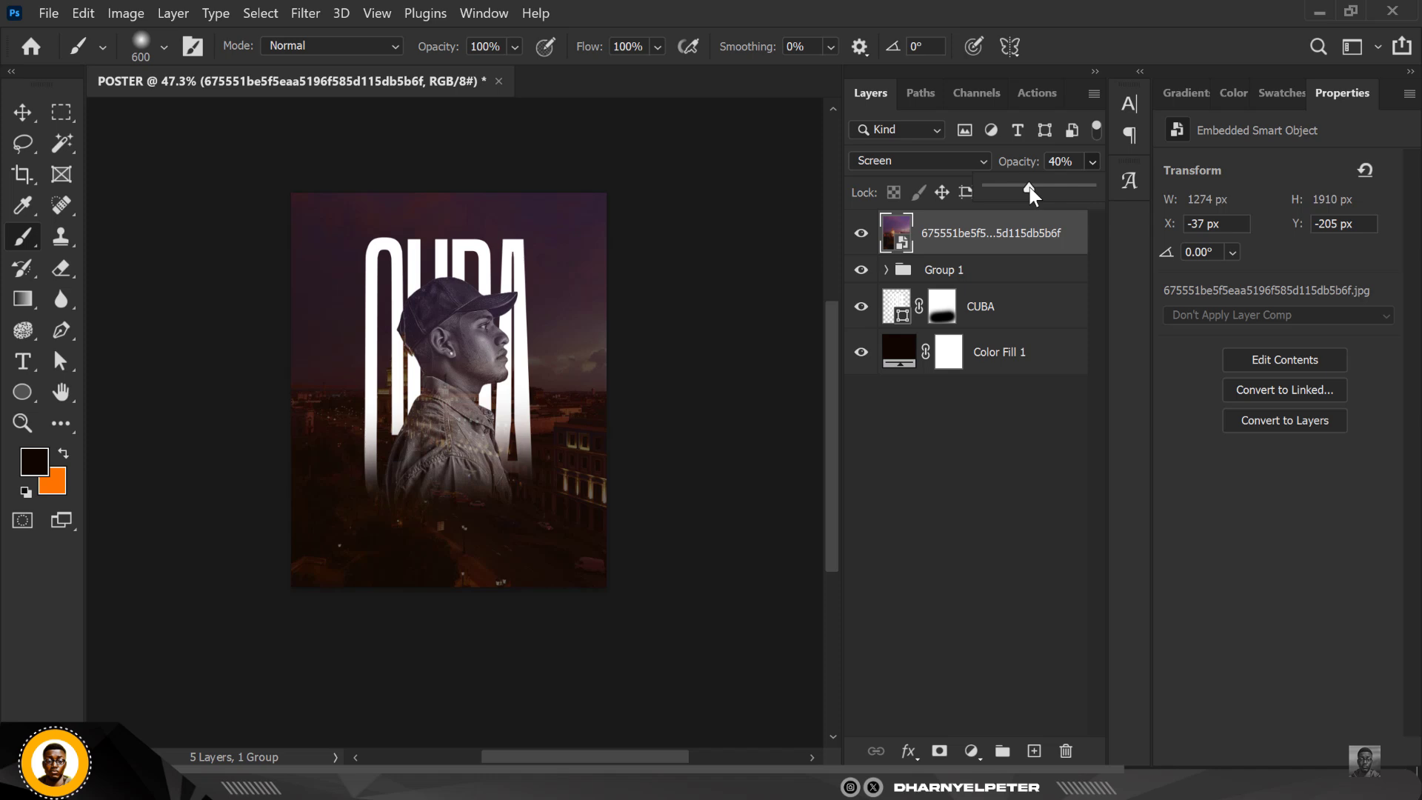
left_click_drag(1029, 187, 1031, 188)
Step: Add a layer mask to the city photo and paint out its upper and lower areas with a soft black 800 px brush
left_click(938, 751)
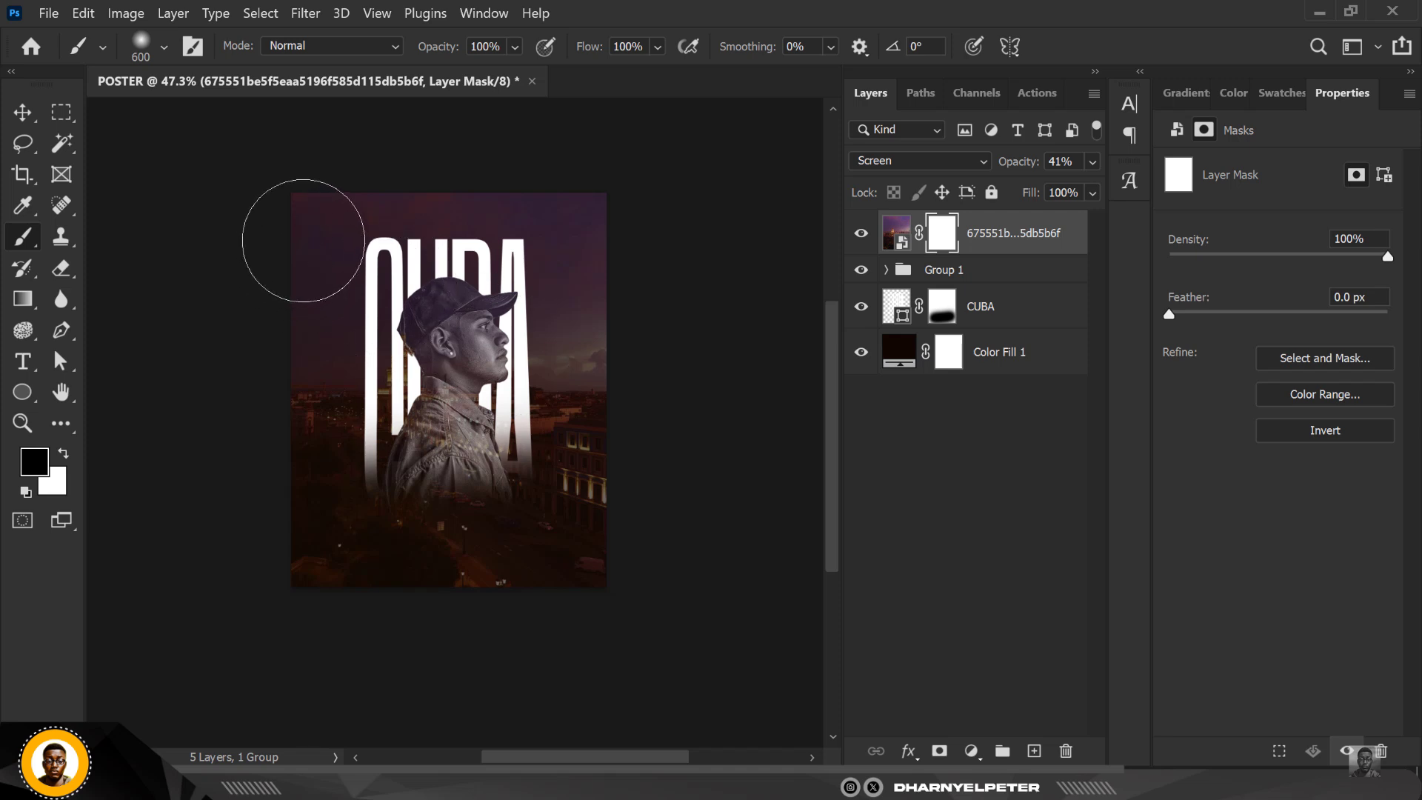
key("bracketright")
key("bracketright")
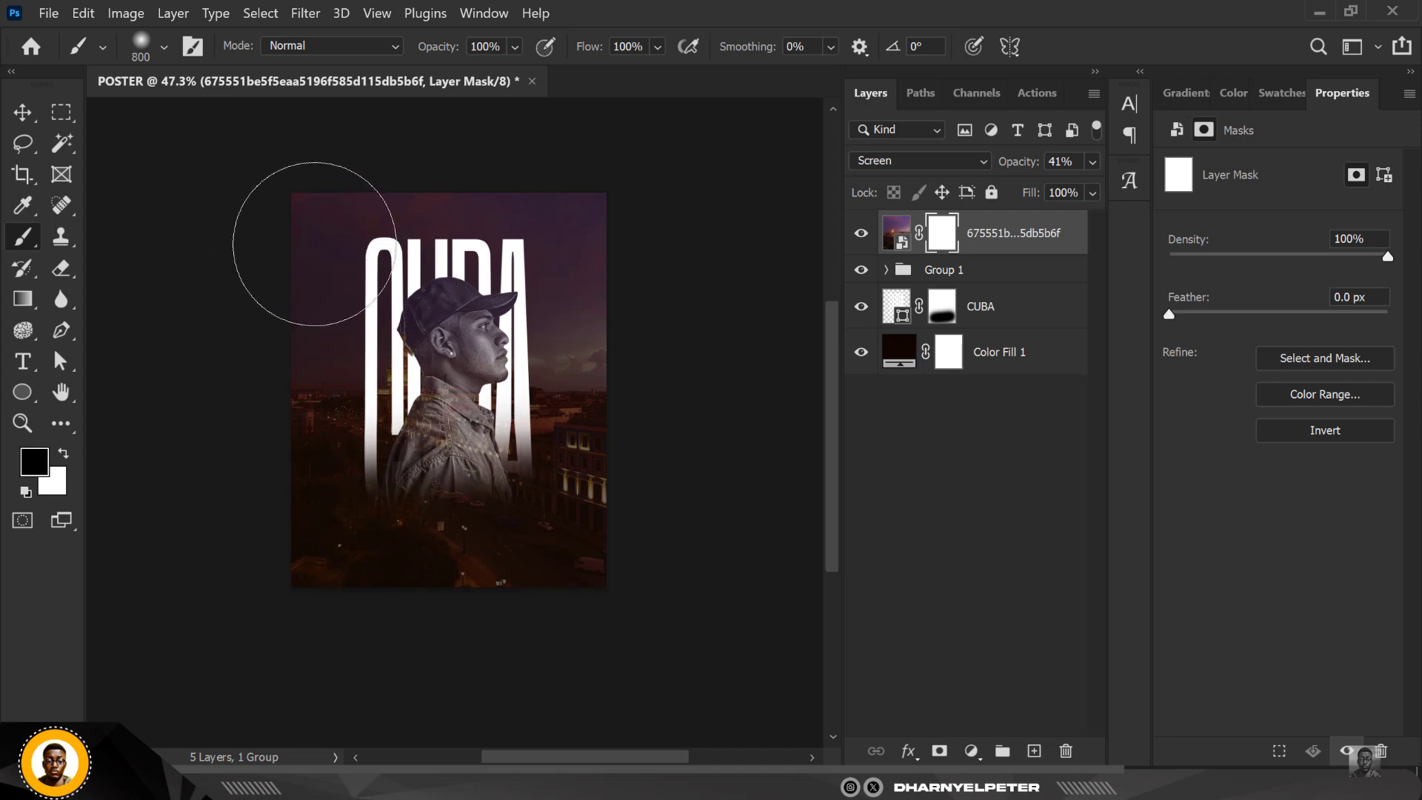
left_click_drag(318, 260, 654, 242)
mouse_move(302, 267)
left_mouse_down()
mouse_move(687, 310)
mouse_move(153, 302)
mouse_move(186, 607)
mouse_move(316, 581)
mouse_move(252, 591)
mouse_move(901, 602)
mouse_move(497, 639)
mouse_move(81, 640)
mouse_move(509, 629)
mouse_move(744, 565)
mouse_move(585, 569)
mouse_move(467, 609)
left_mouse_up()
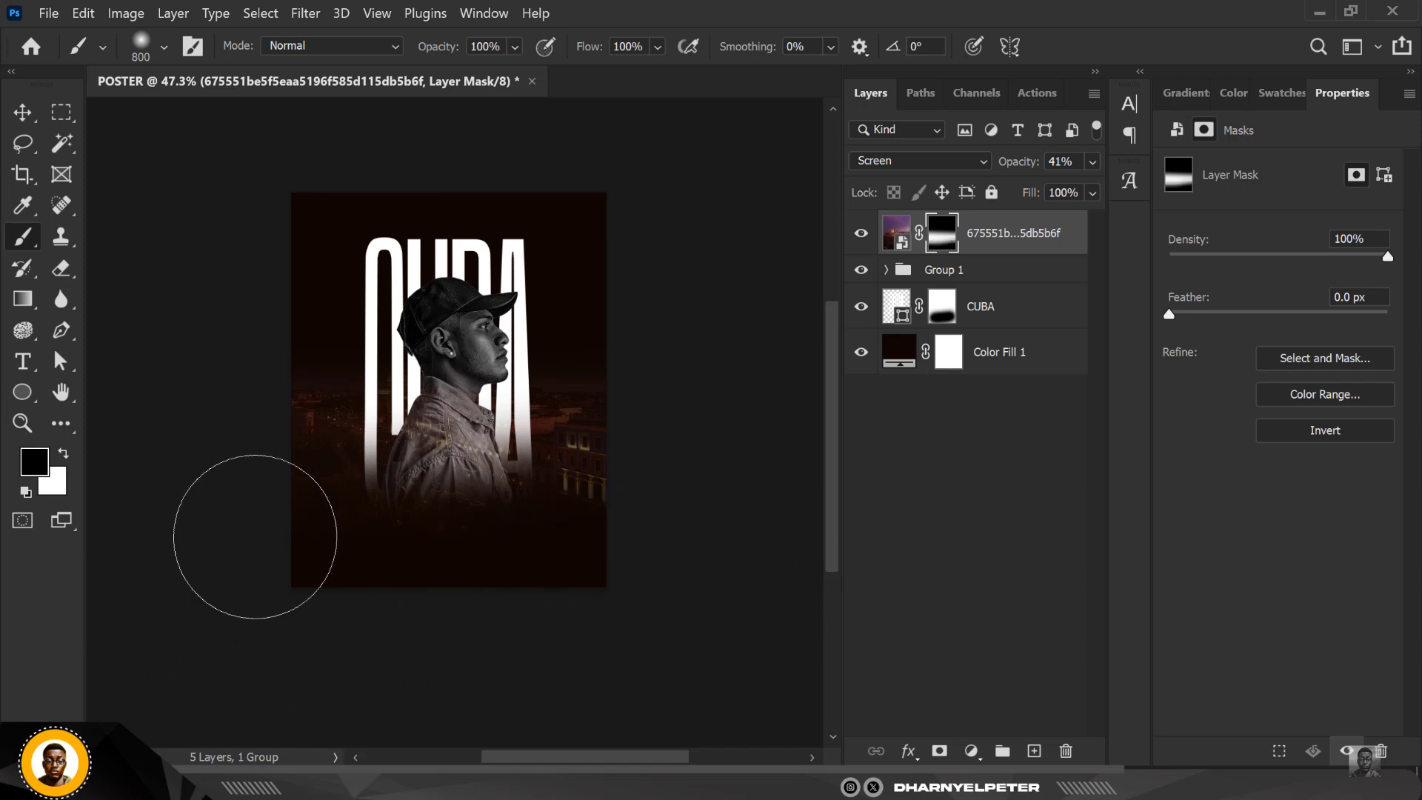
Step: Place the orange rock texture from the CUBA folder in File Explorer directly above the CUBA shape and scale it to 42.24%
scroll(302, 508, "up", 2)
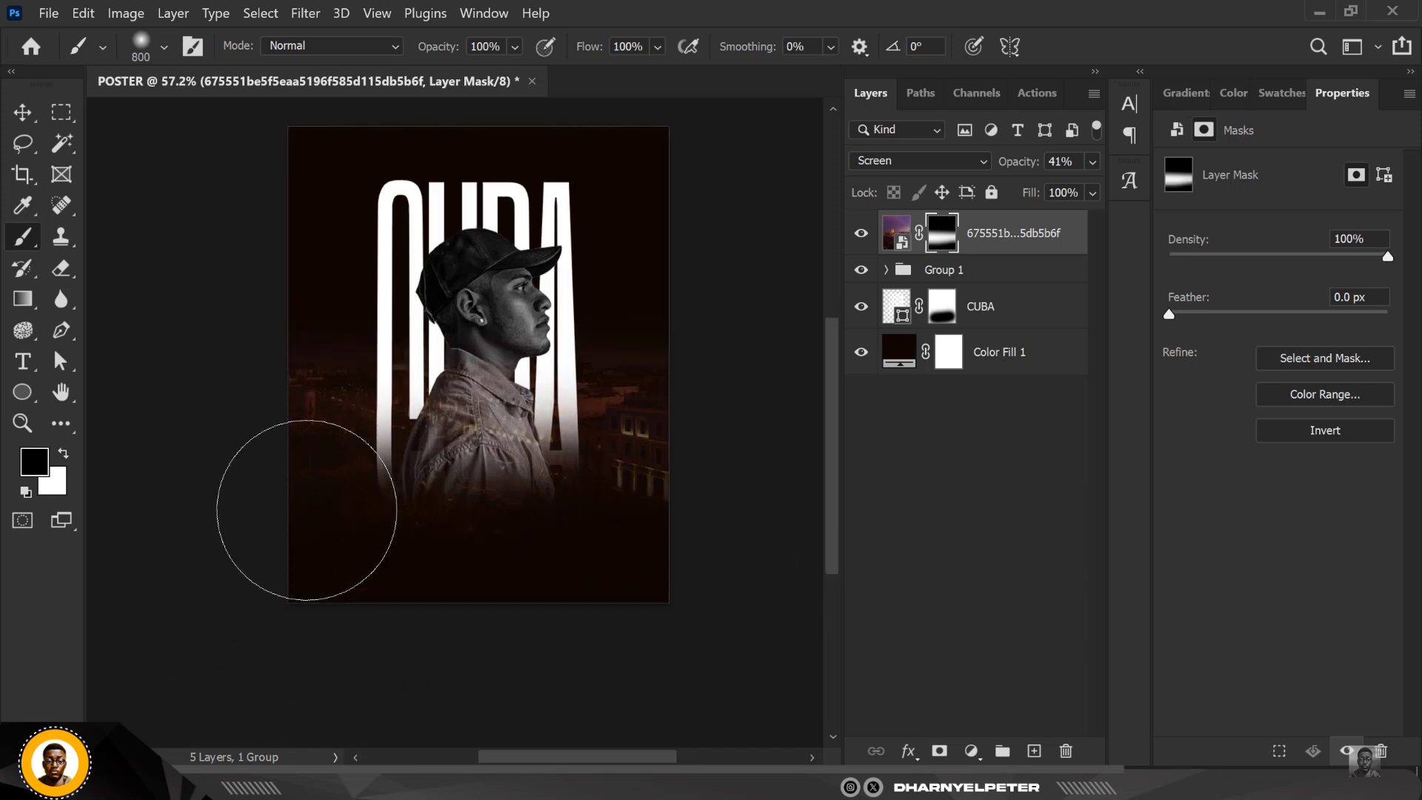
left_click(23, 111)
scroll(548, 248, "up", 1)
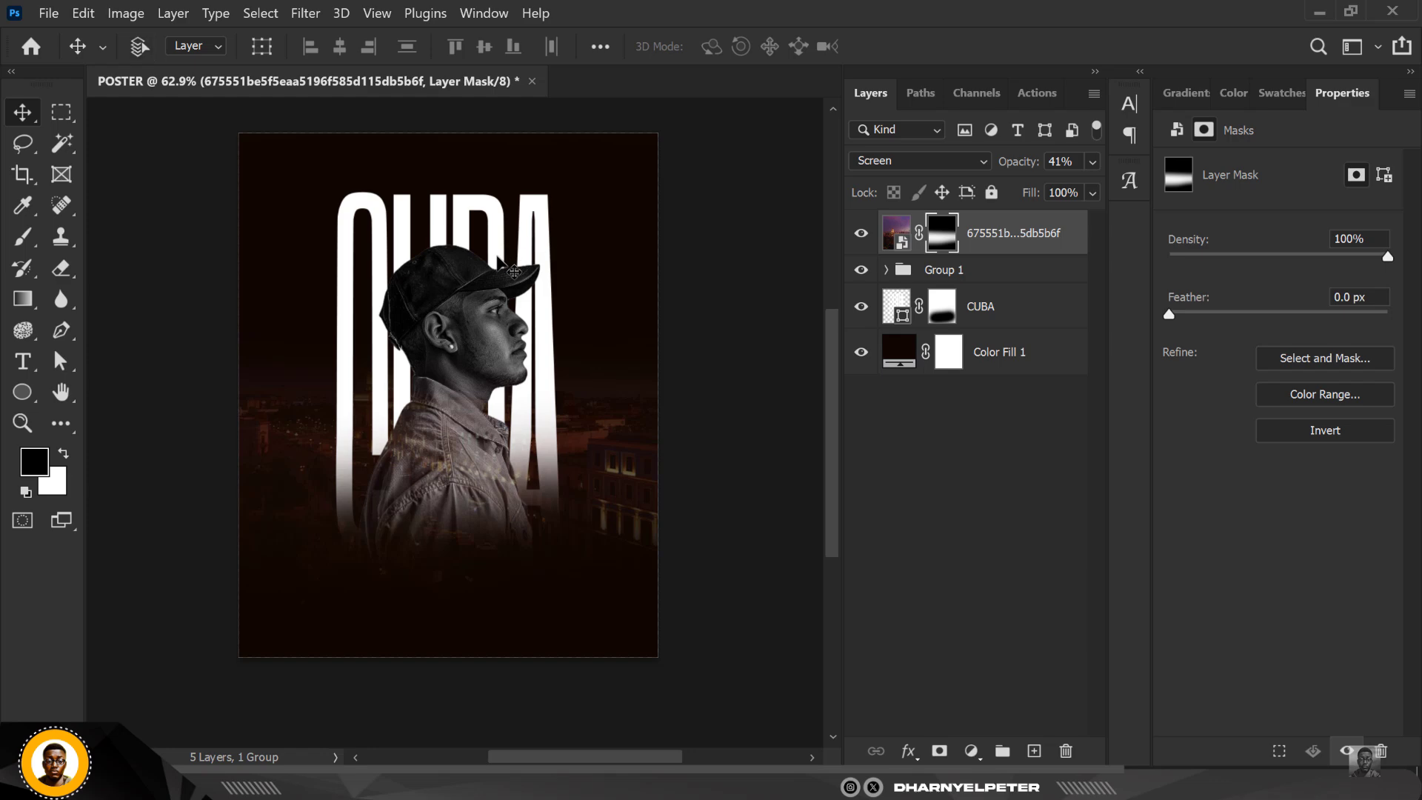
scroll(391, 439, "up", 2)
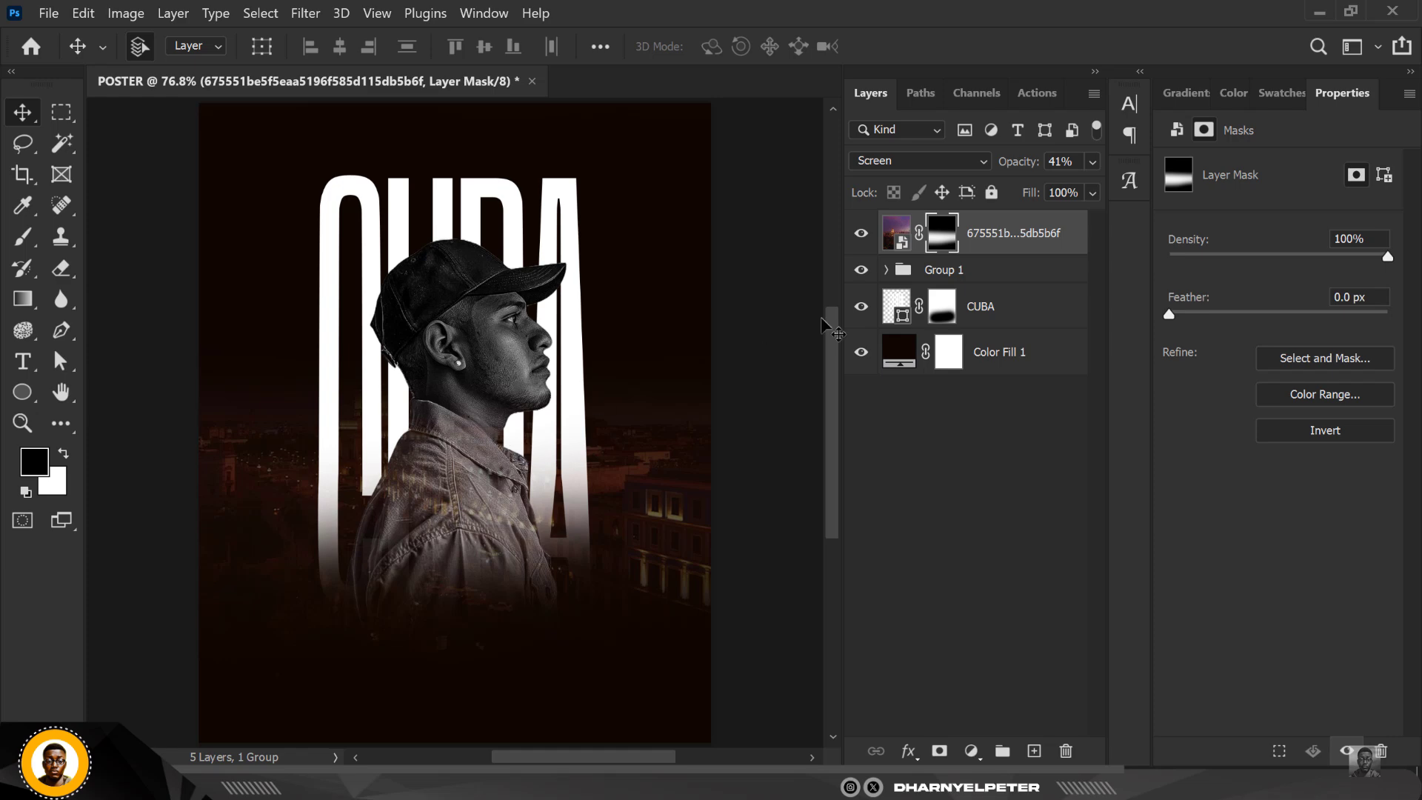
left_click(992, 274)
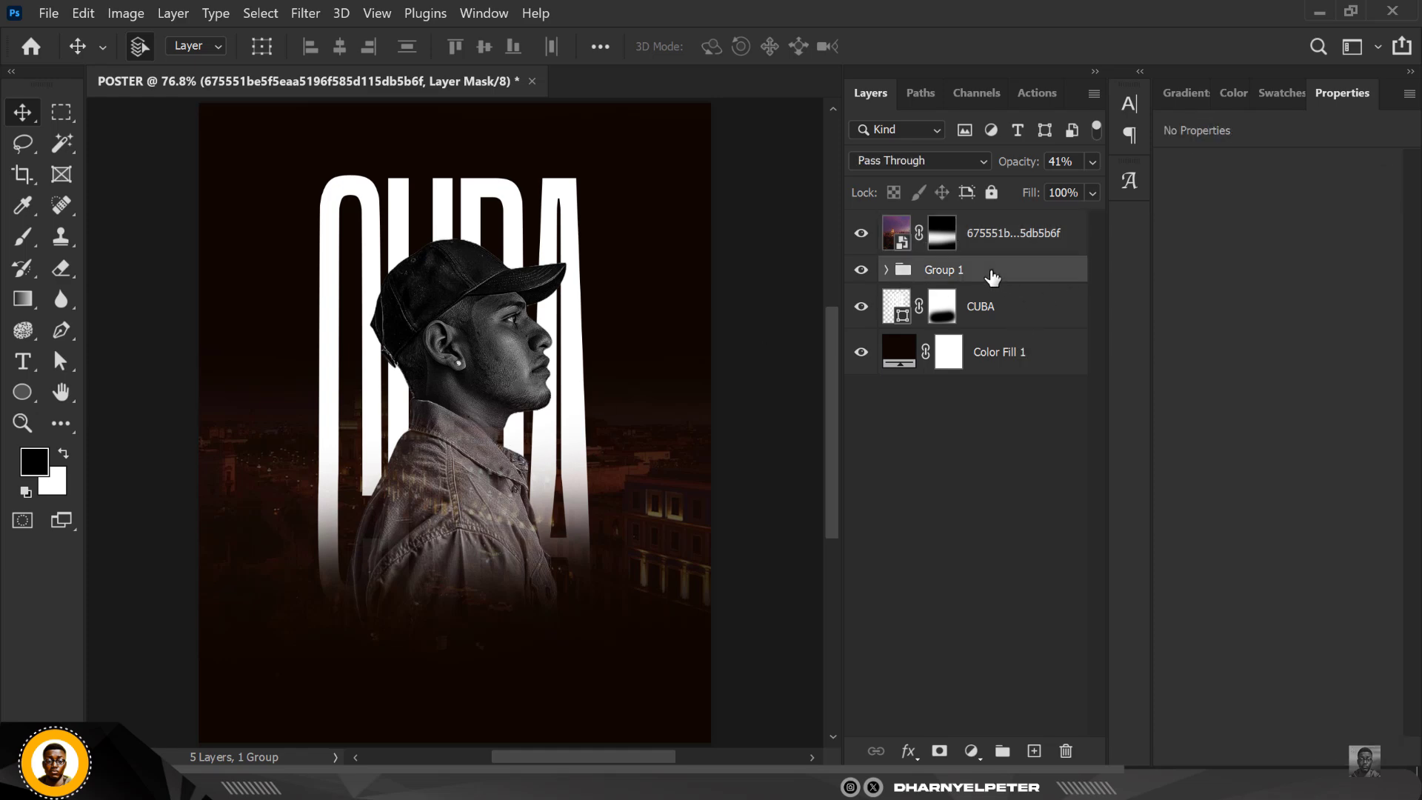
left_click(1022, 311)
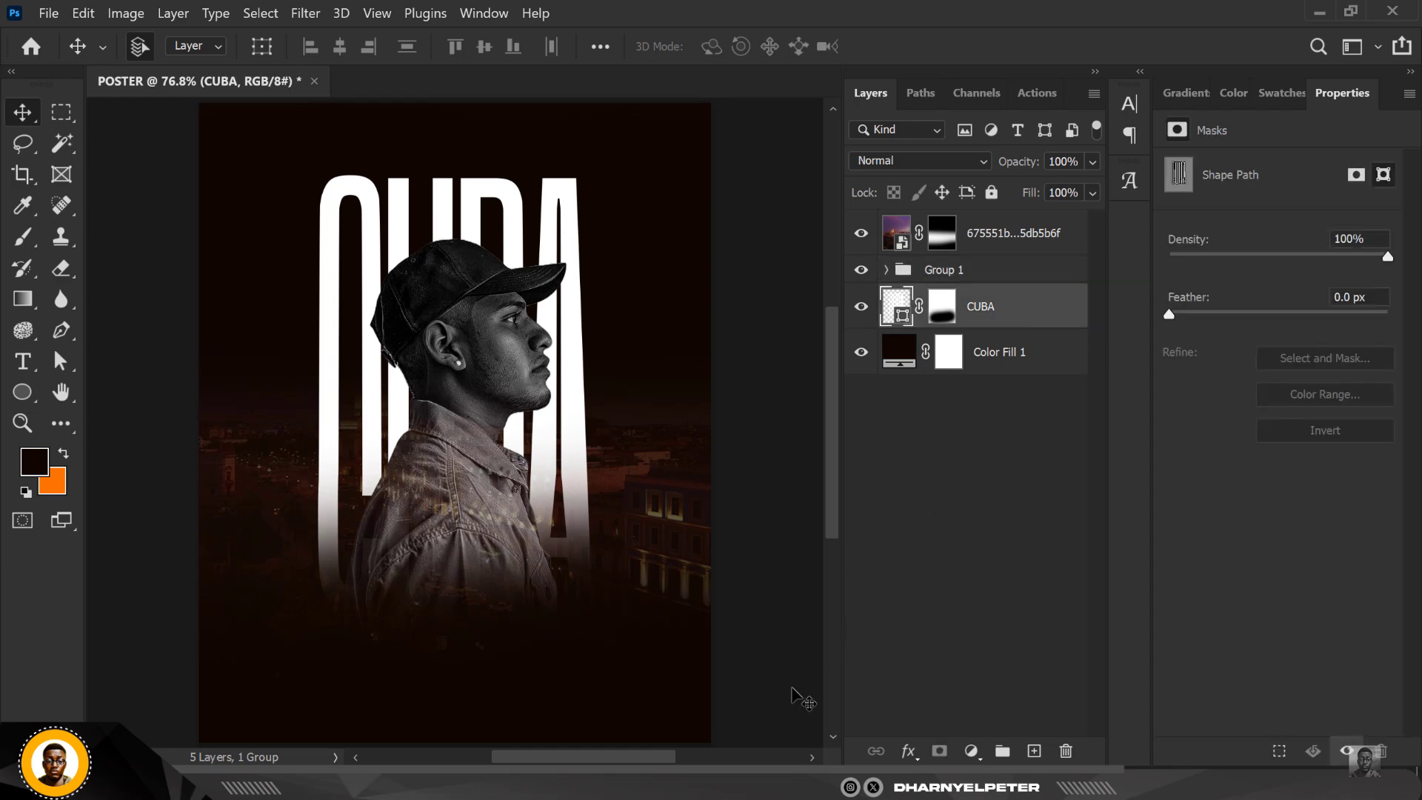
key("alt+Tab")
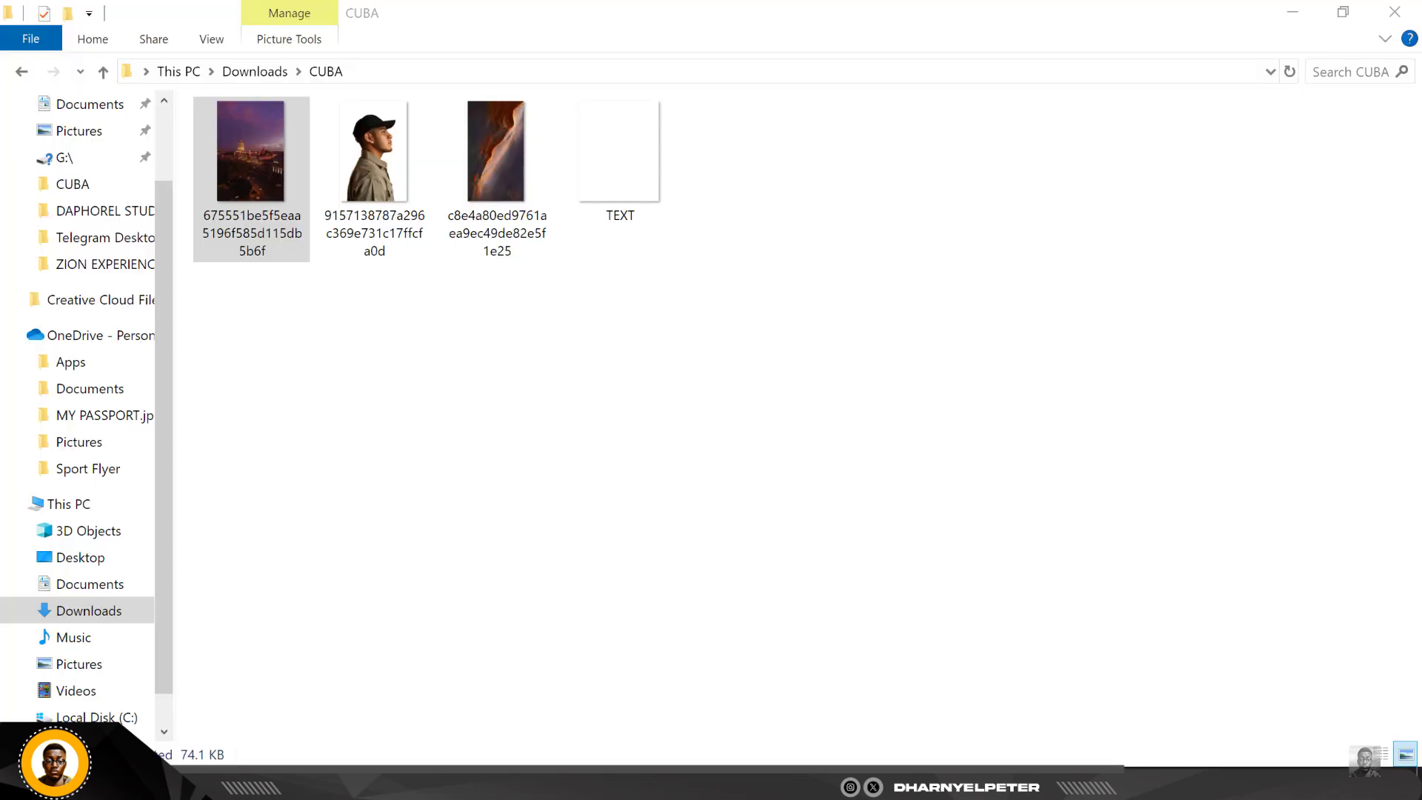
left_click_drag(489, 158, 611, 597)
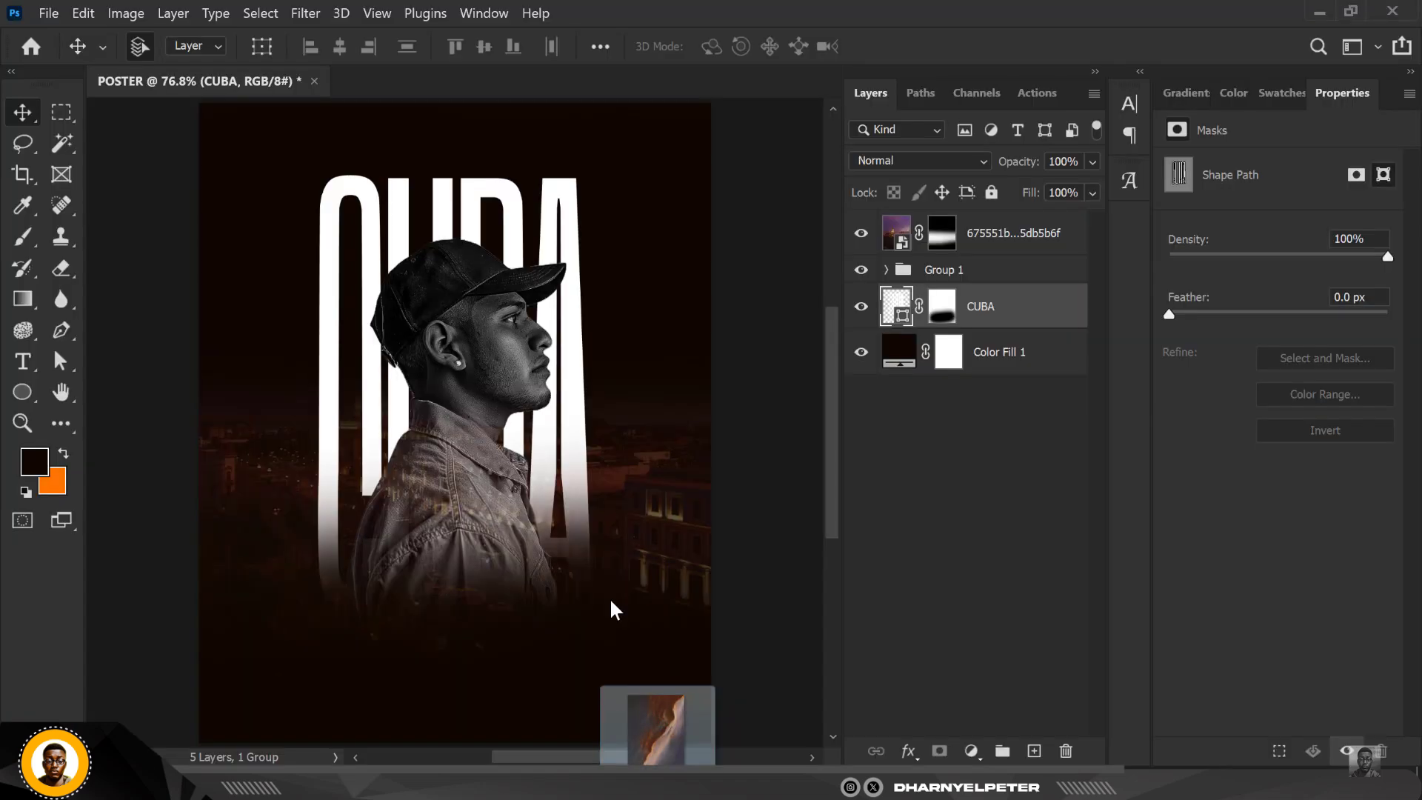
left_click_drag(529, 252, 559, 204)
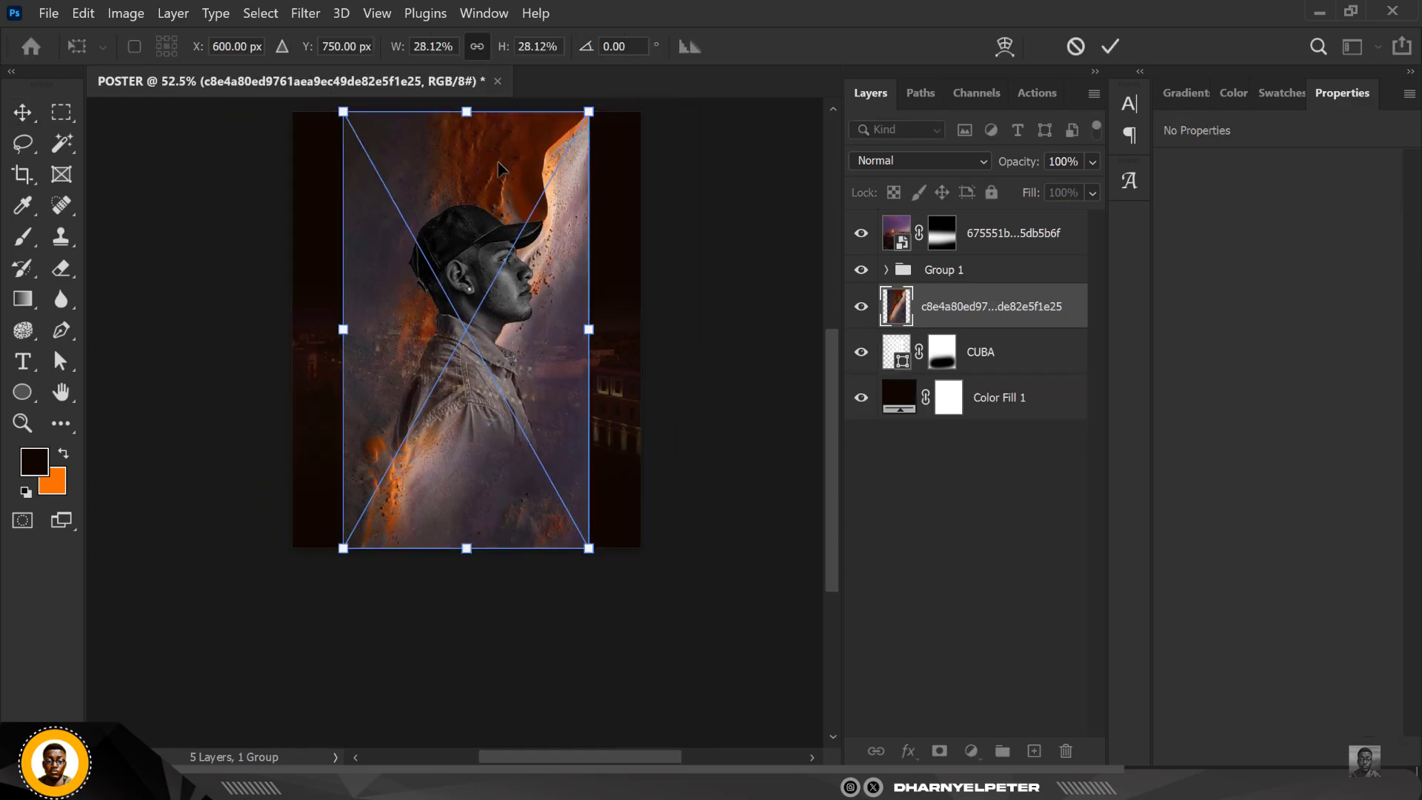
left_click_drag(591, 554, 691, 640)
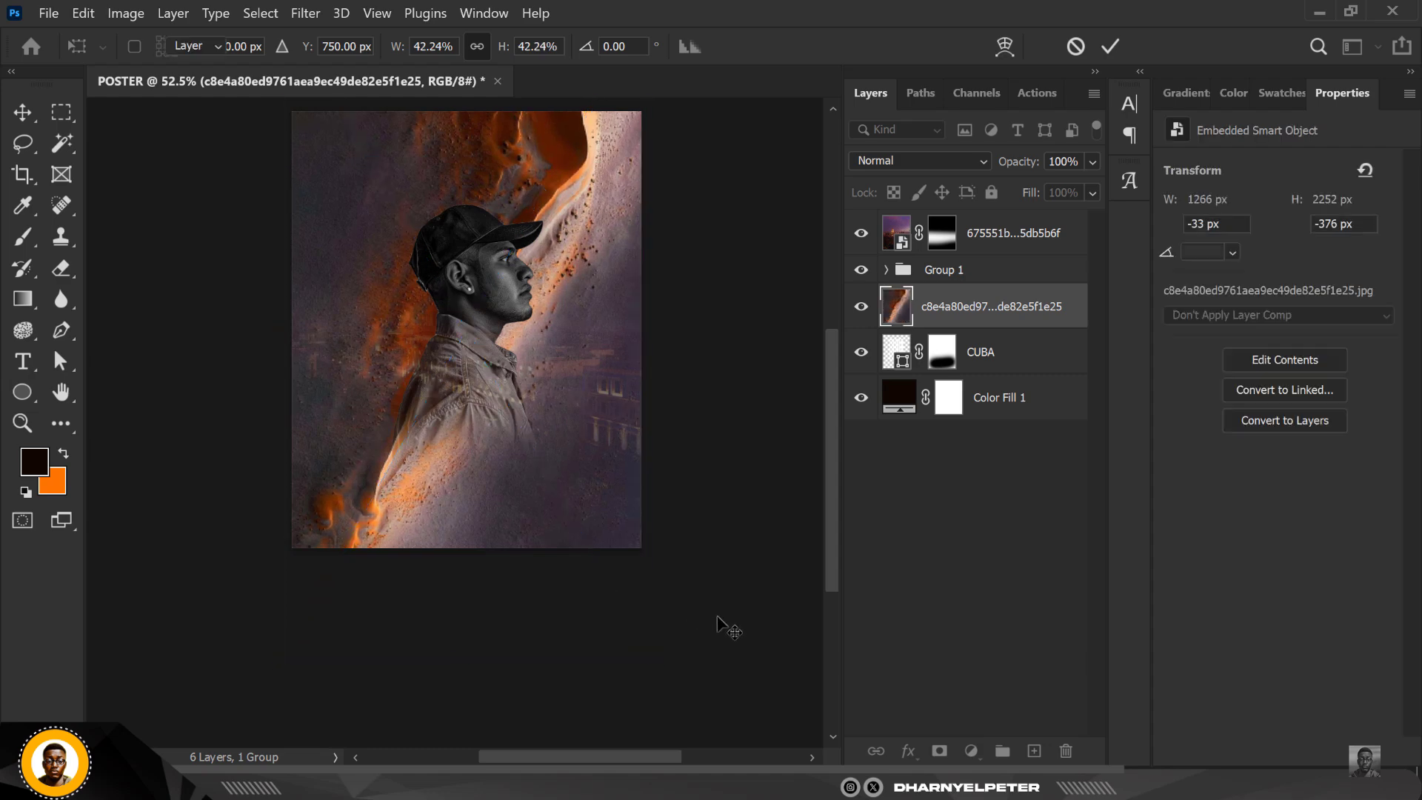
Step: Clip the rock texture layer to the CUBA shape so it fills only the letters
scroll(489, 325, "down", 3)
scroll(489, 325, "up", 2)
scroll(490, 320, "up", 4)
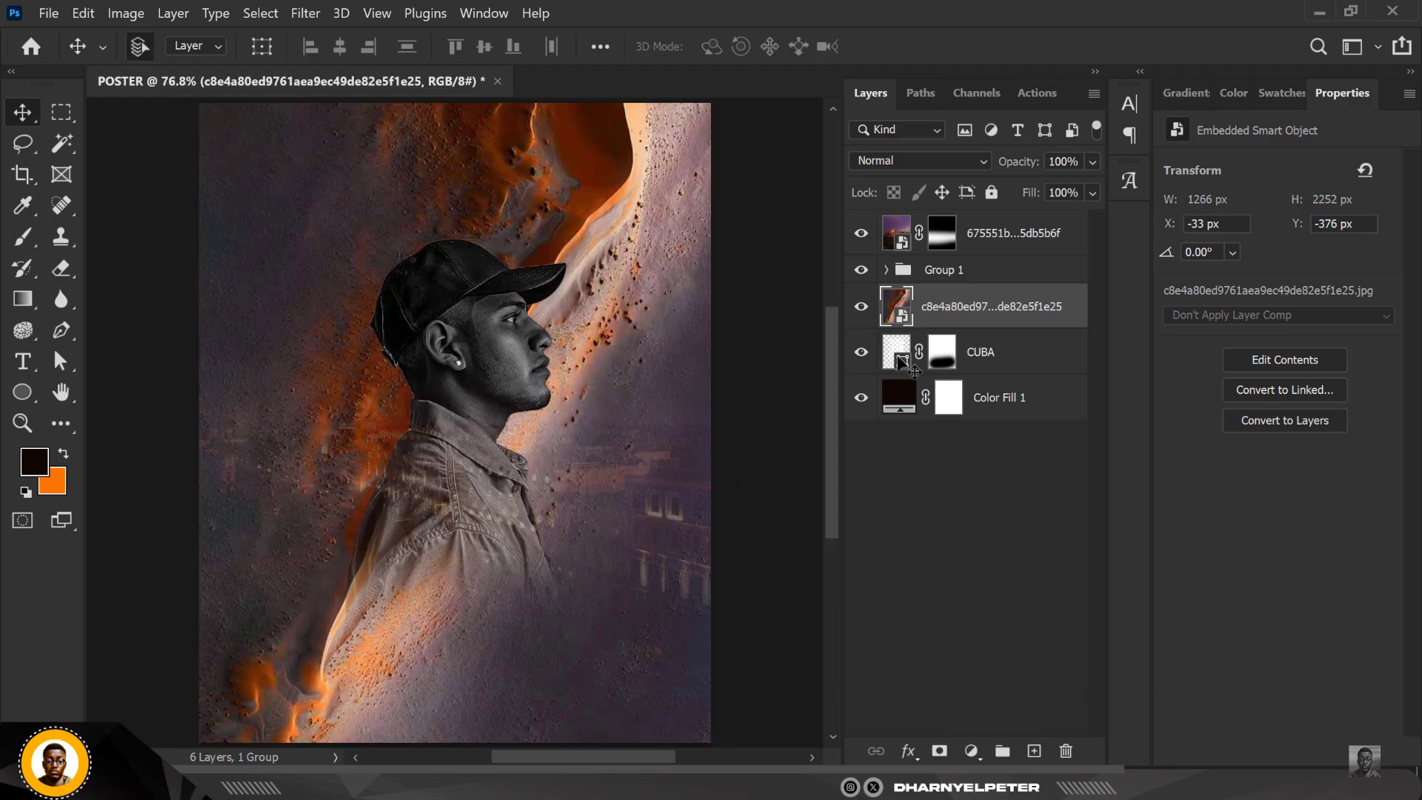
left_click(1020, 326, "alt")
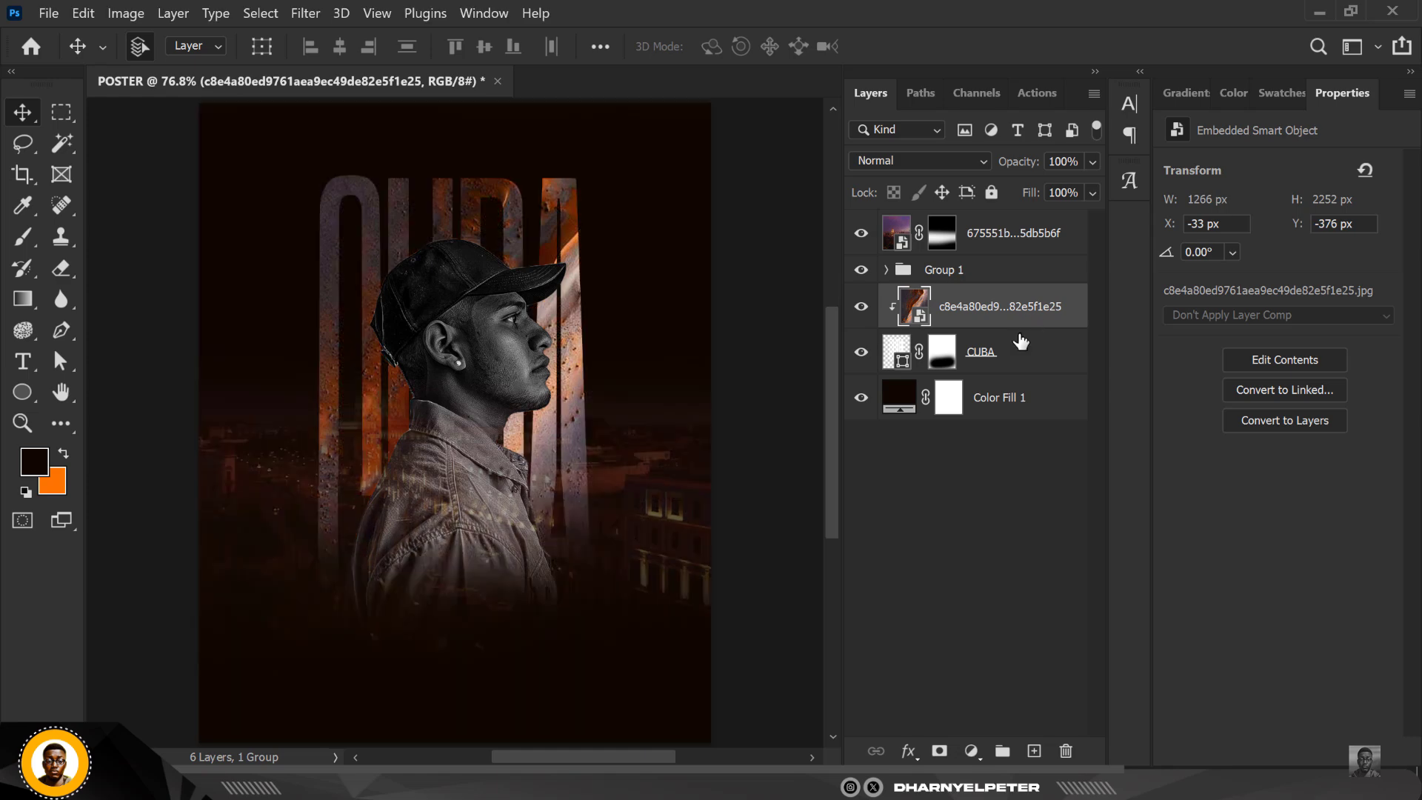
Step: Set the clipped rock texture layer's blend mode to Difference
left_click(920, 159)
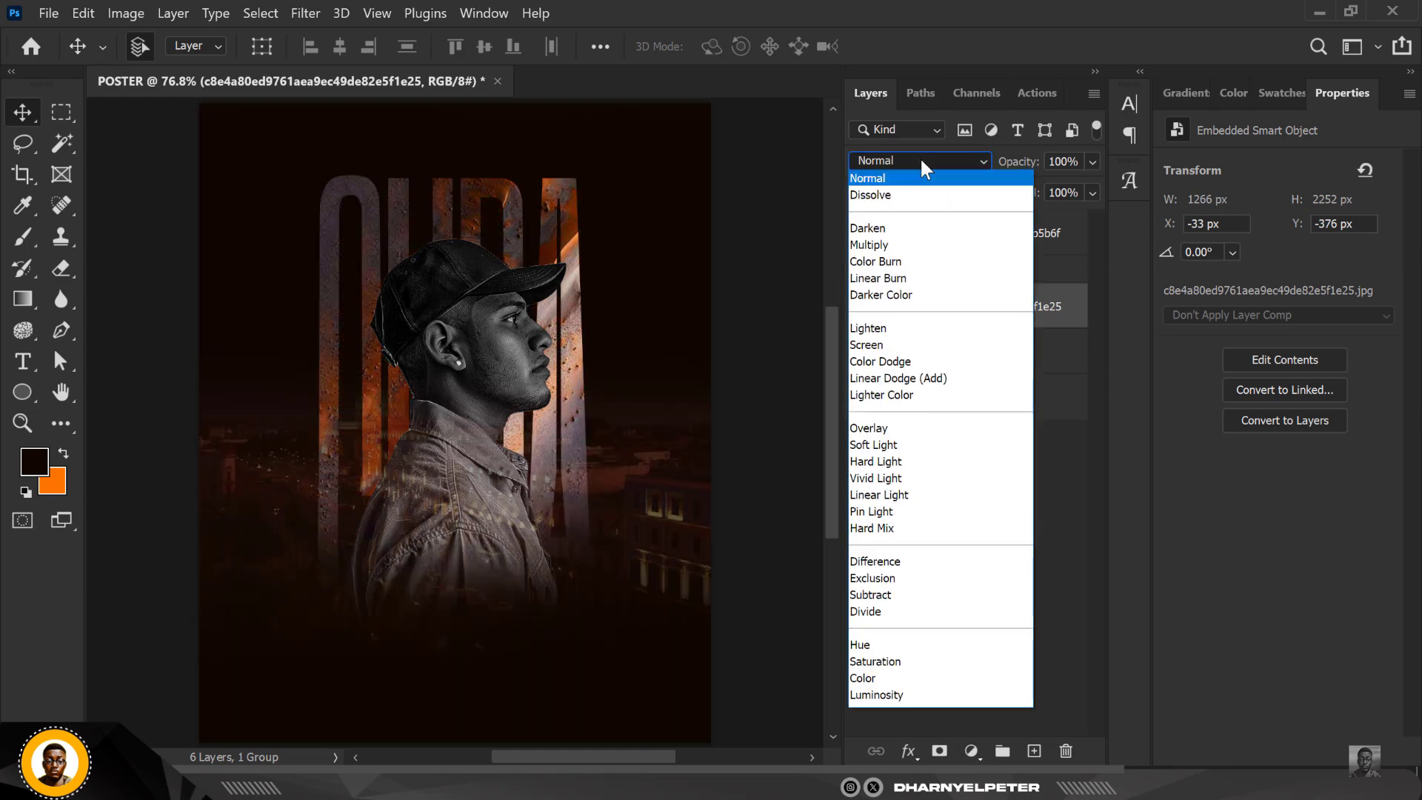
left_click(888, 560)
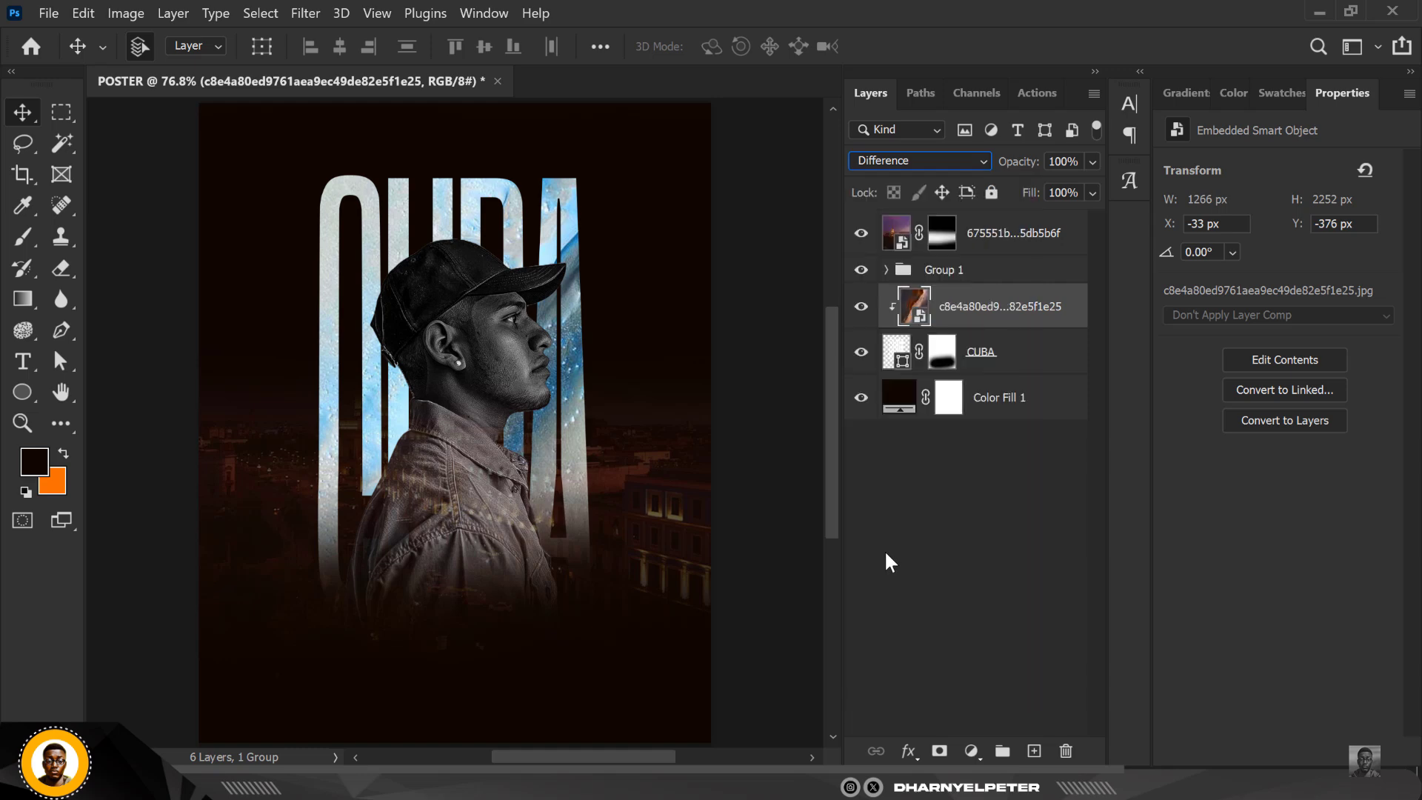
Step: Add a Hue/Saturation adjustment above the city photo and colorize the poster with hue 190 and saturation 74
left_click(1014, 233)
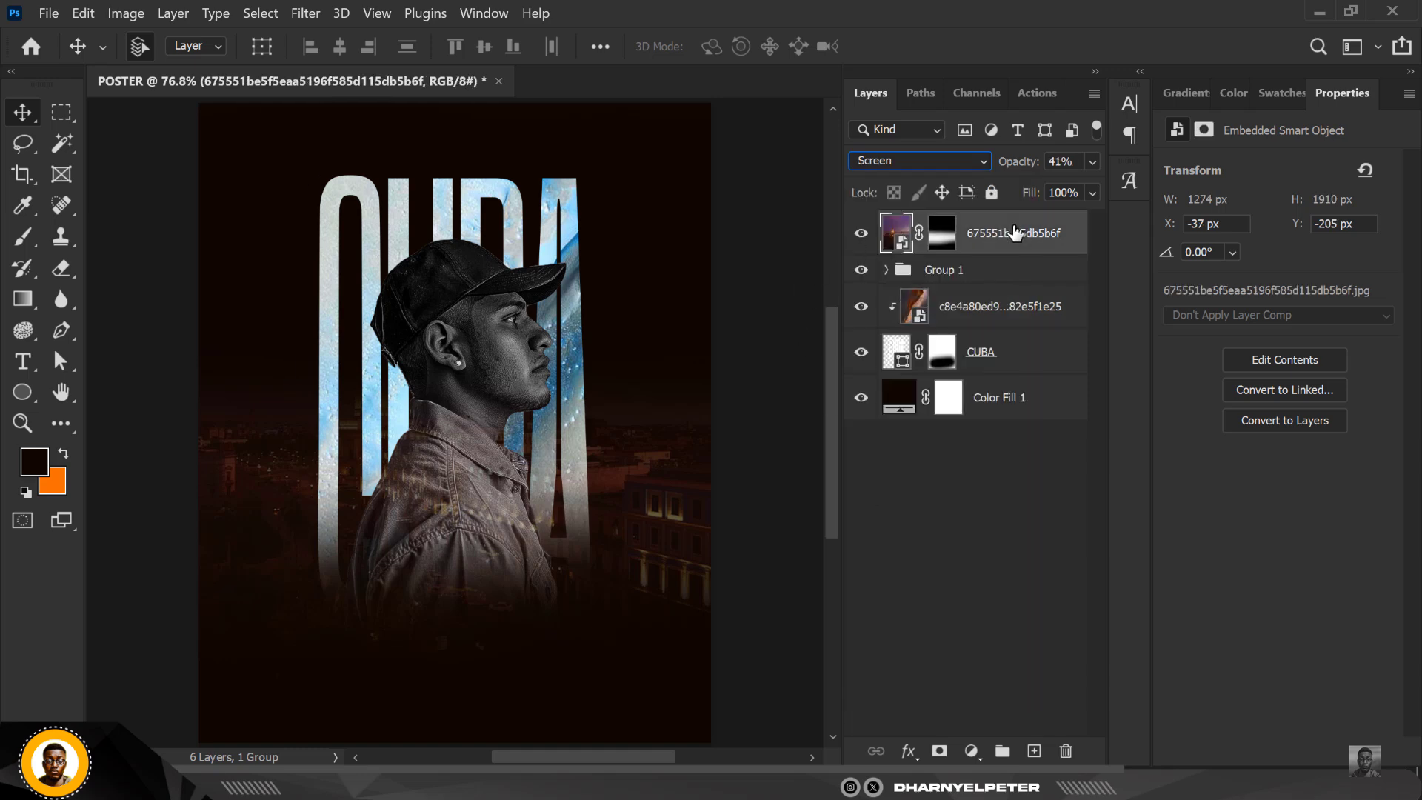
left_click(971, 752)
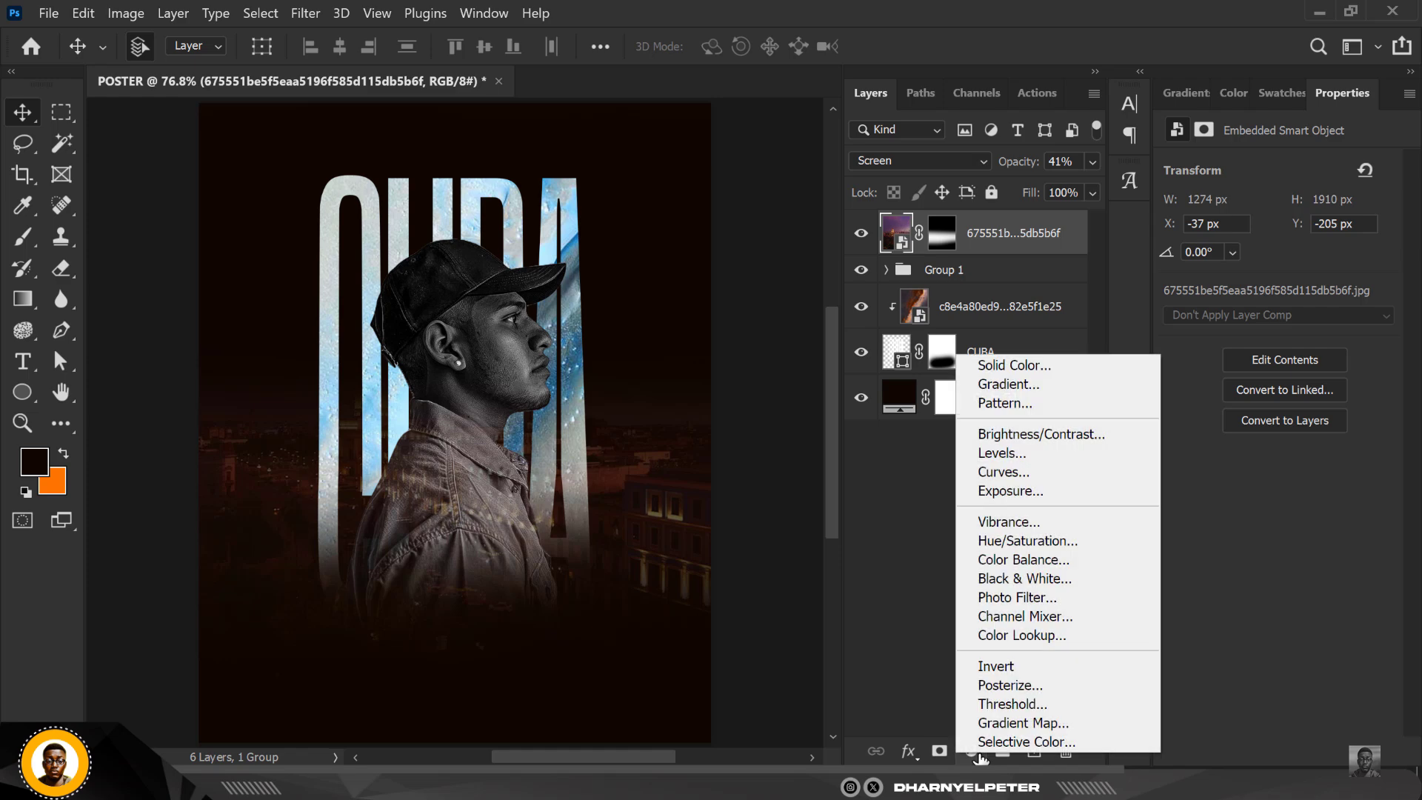
left_click(1036, 541)
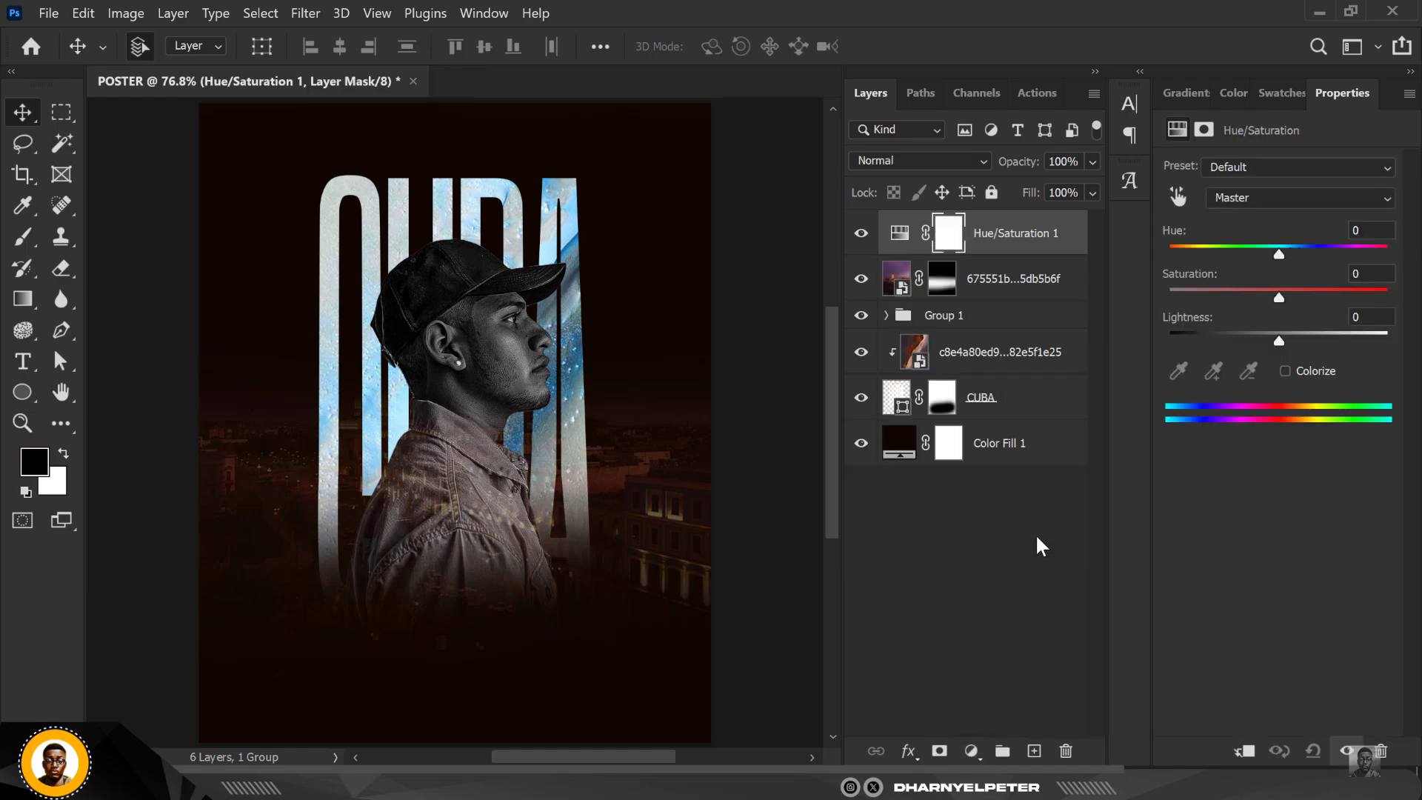
left_click(1285, 370)
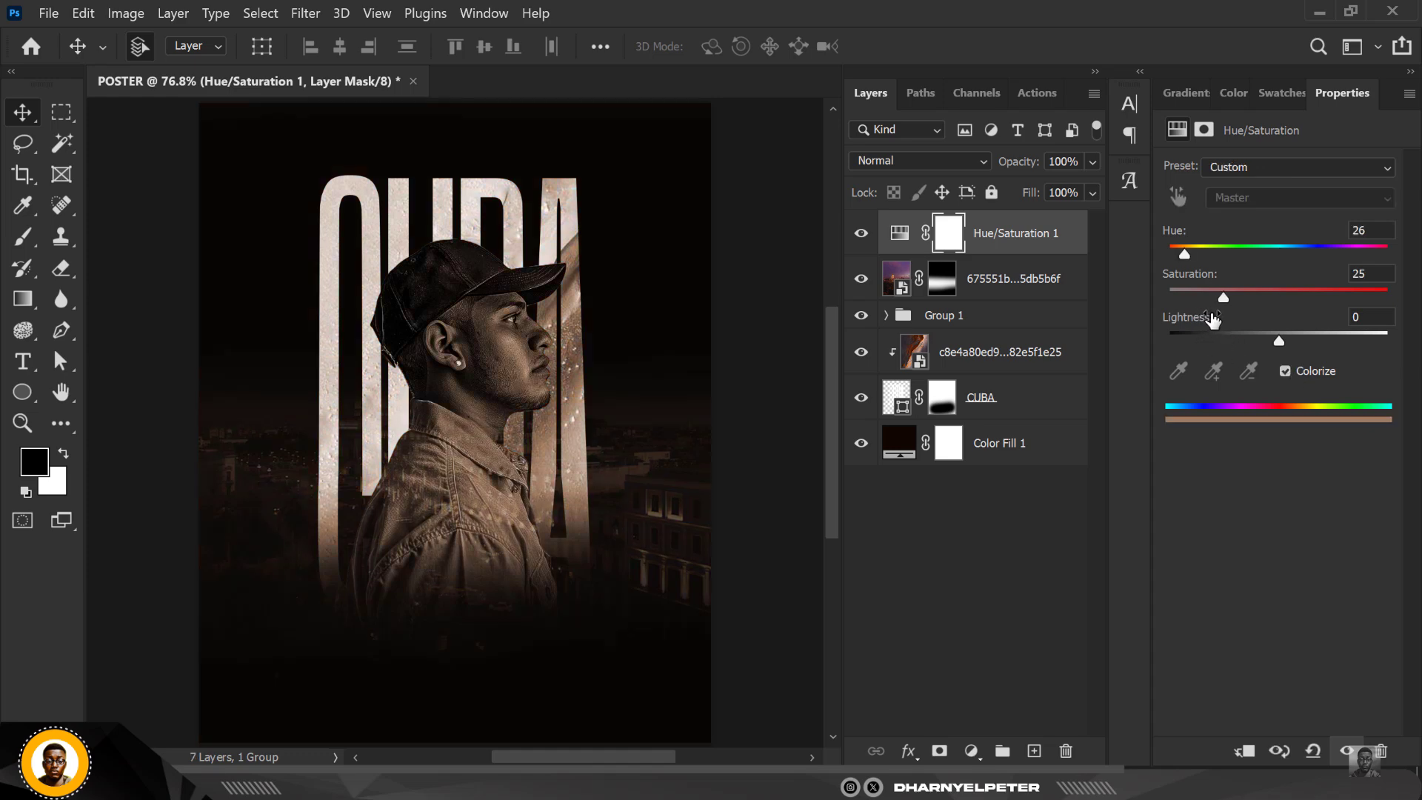
left_click(1331, 291)
left_click(1209, 247)
left_click(1279, 250)
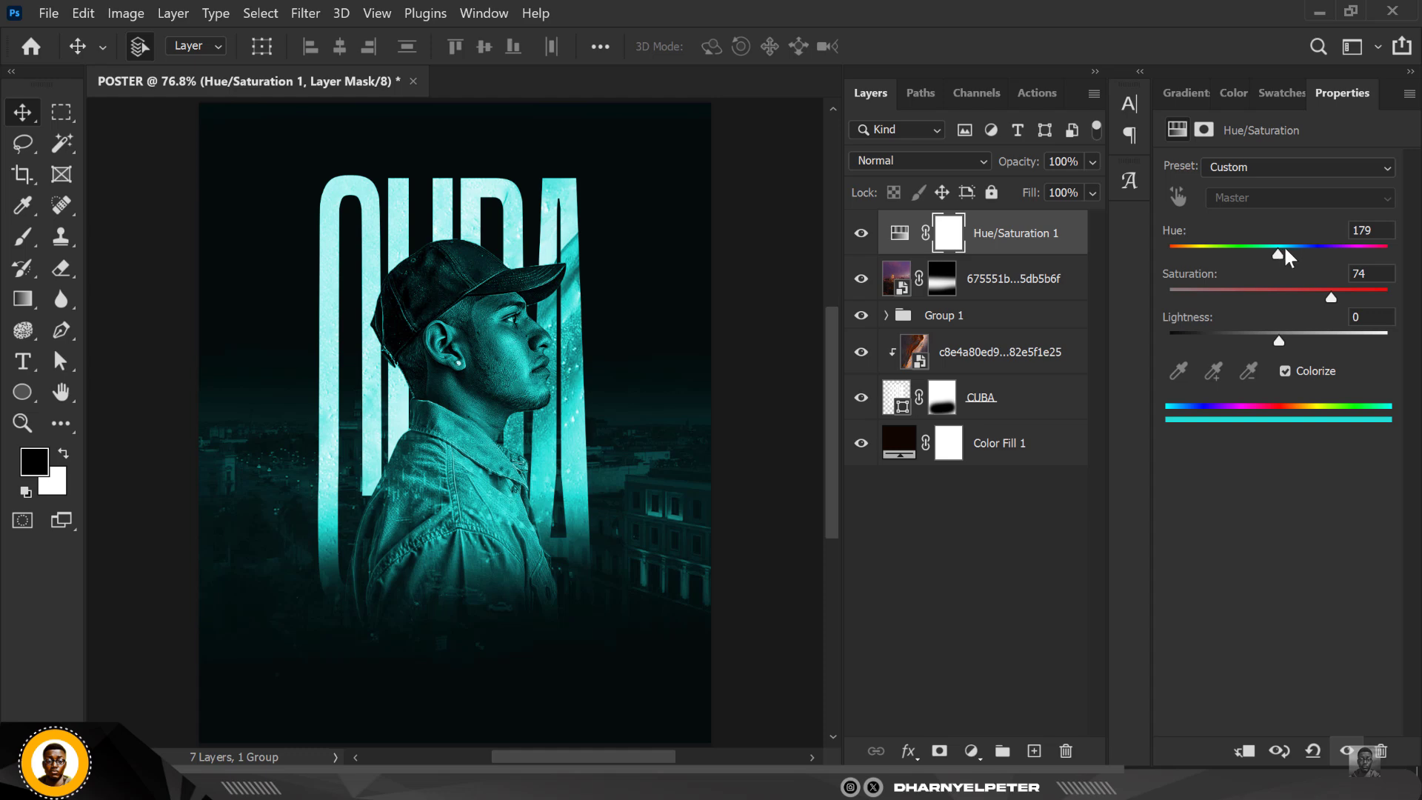
left_click(1285, 250)
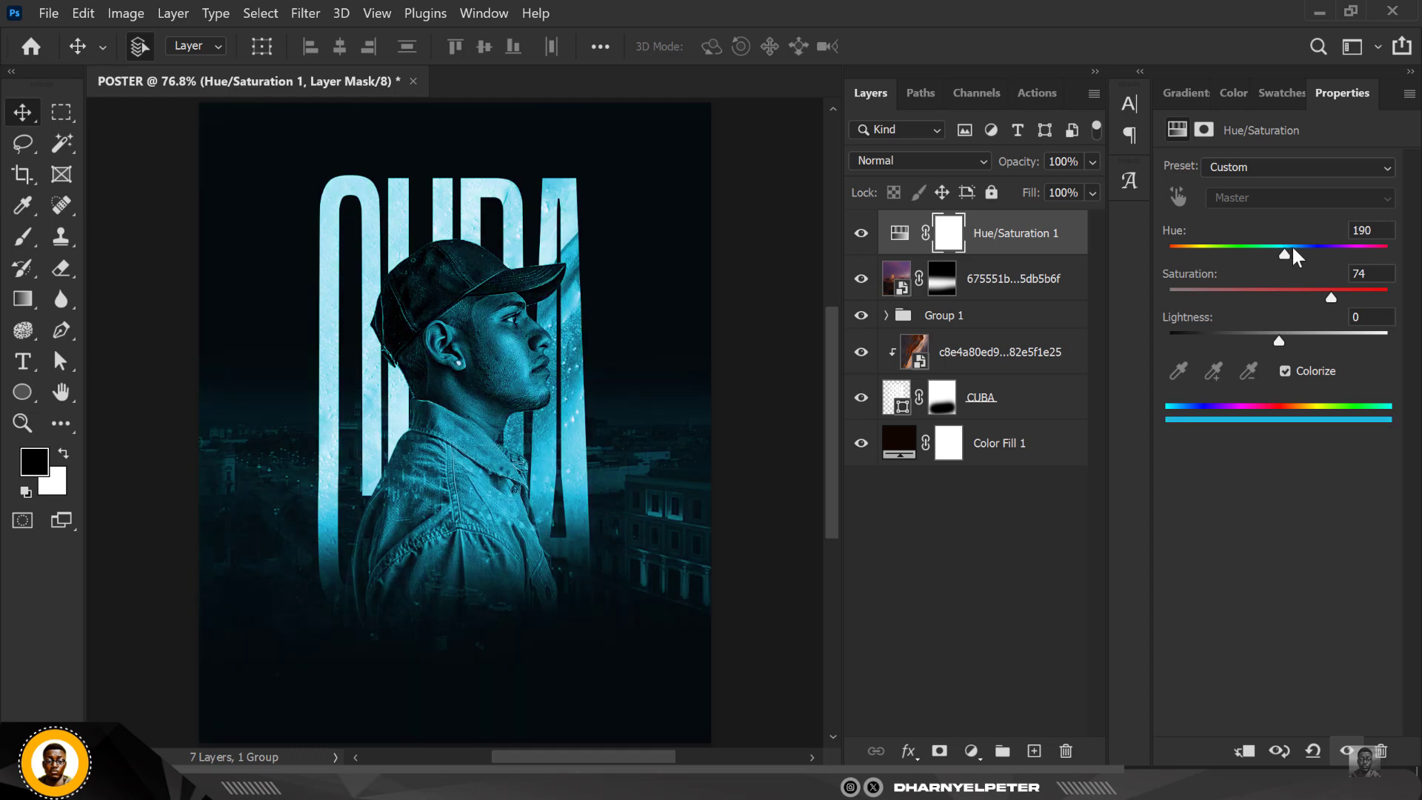
left_click(1293, 250)
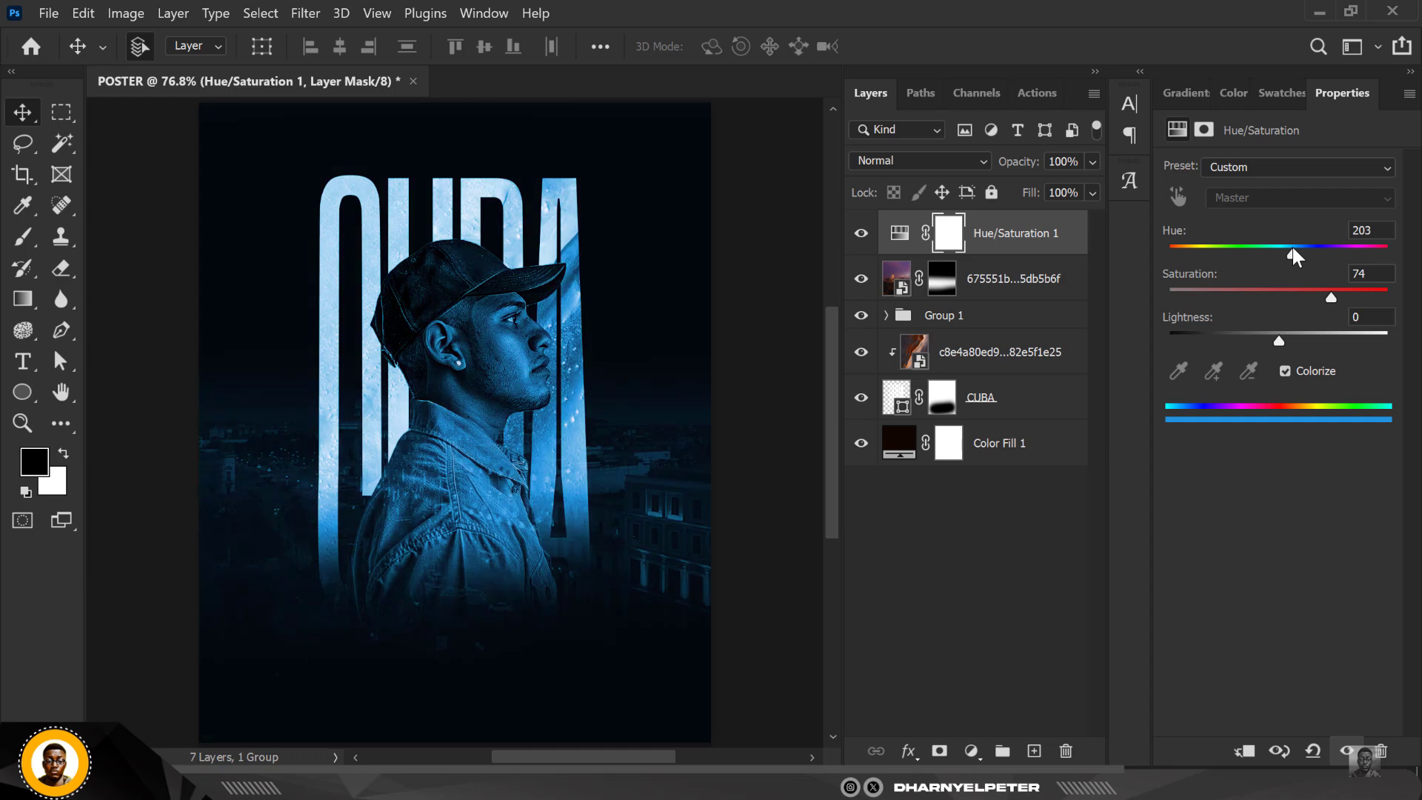
left_click(1286, 249)
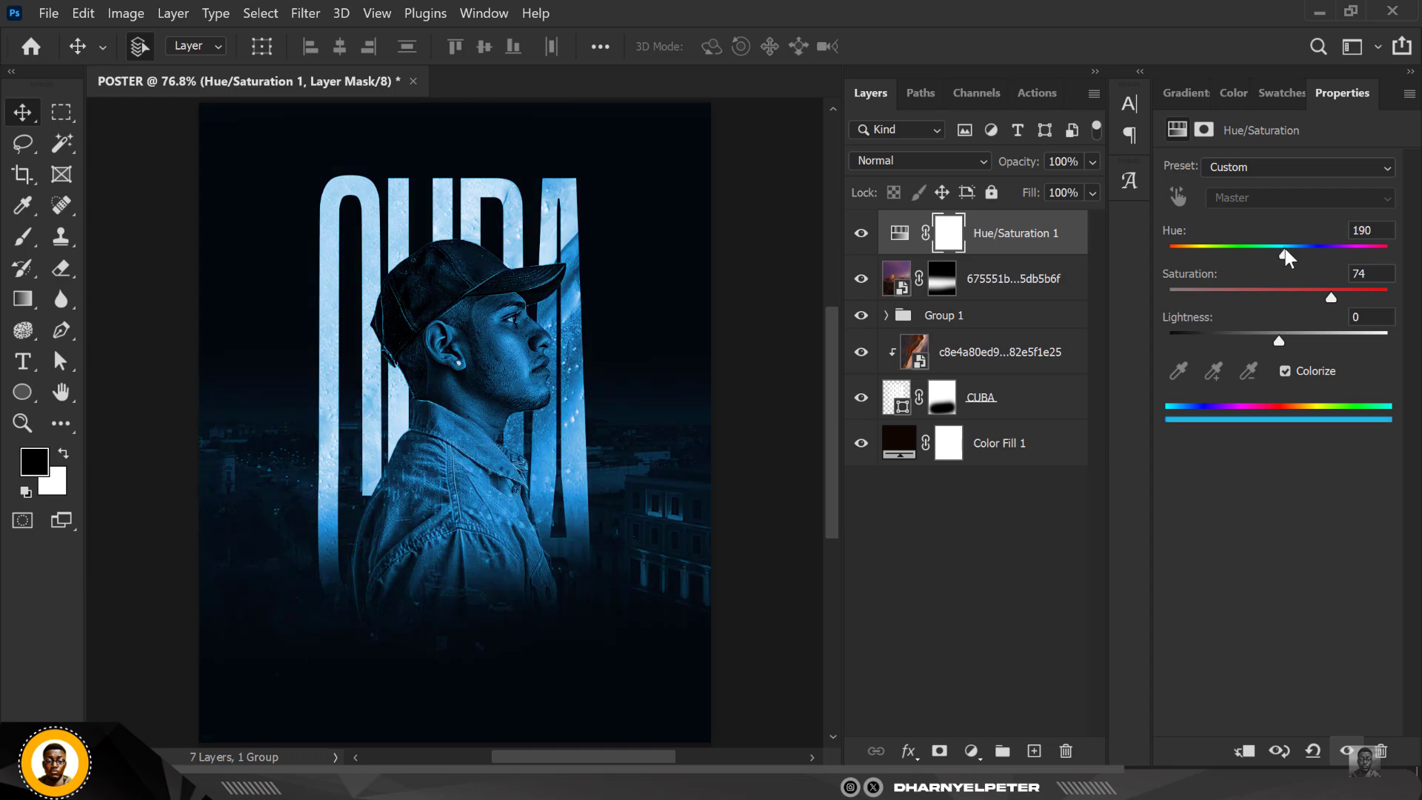
left_click(778, 257)
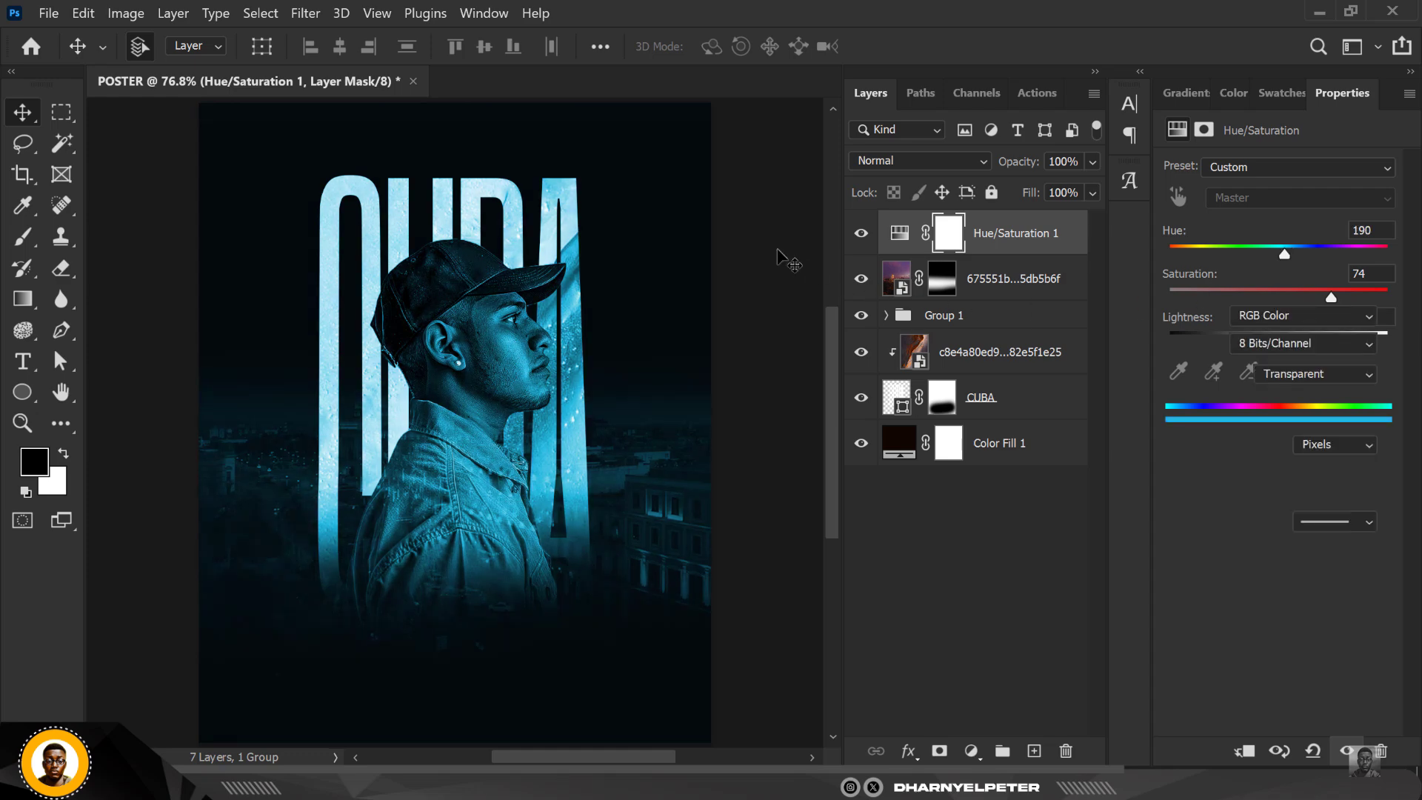
scroll(485, 244, "down", 4)
scroll(485, 243, "up", 3)
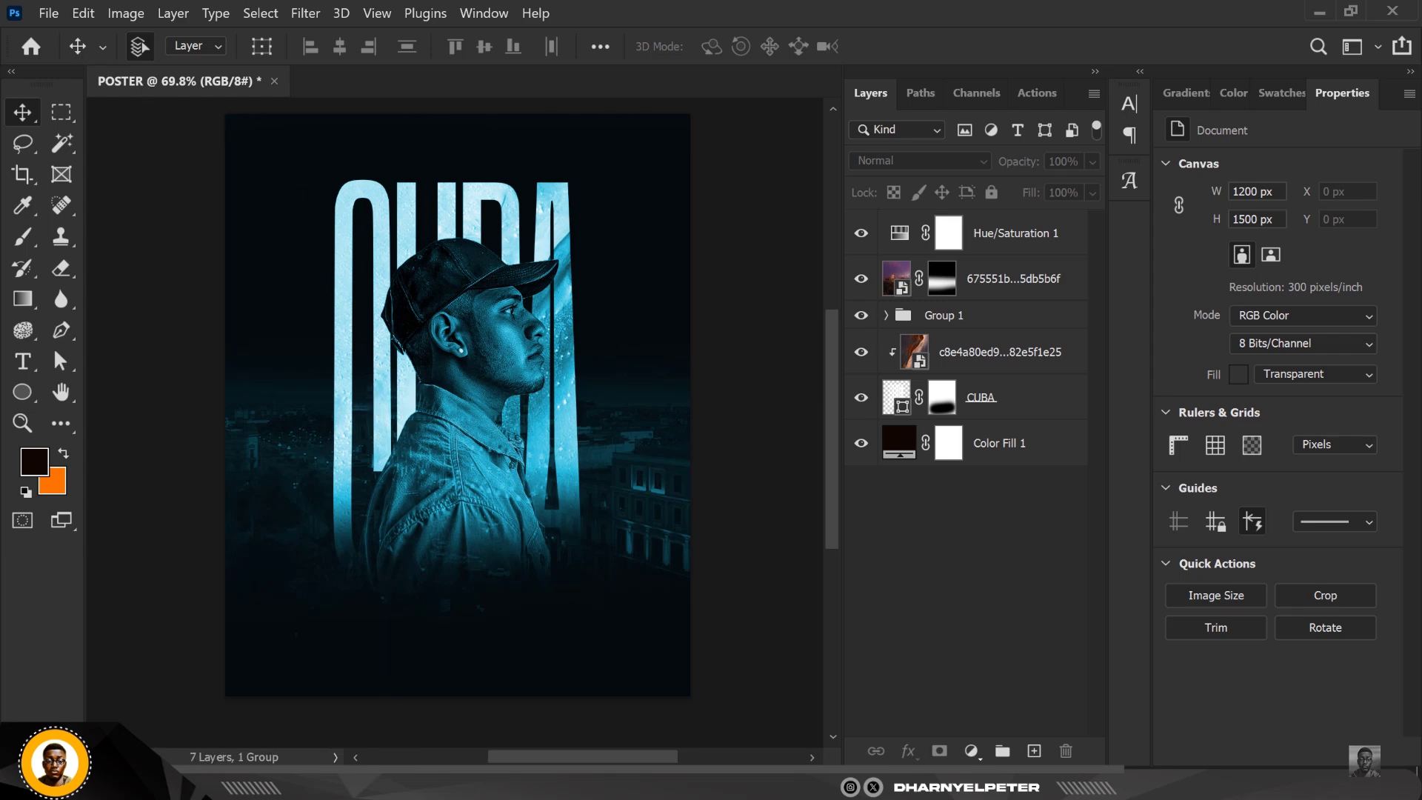
Step: Place the TEXT image from the CUBA folder in File Explorer on top of all layers at 100% scale
key("alt+Tab")
left_click(624, 177)
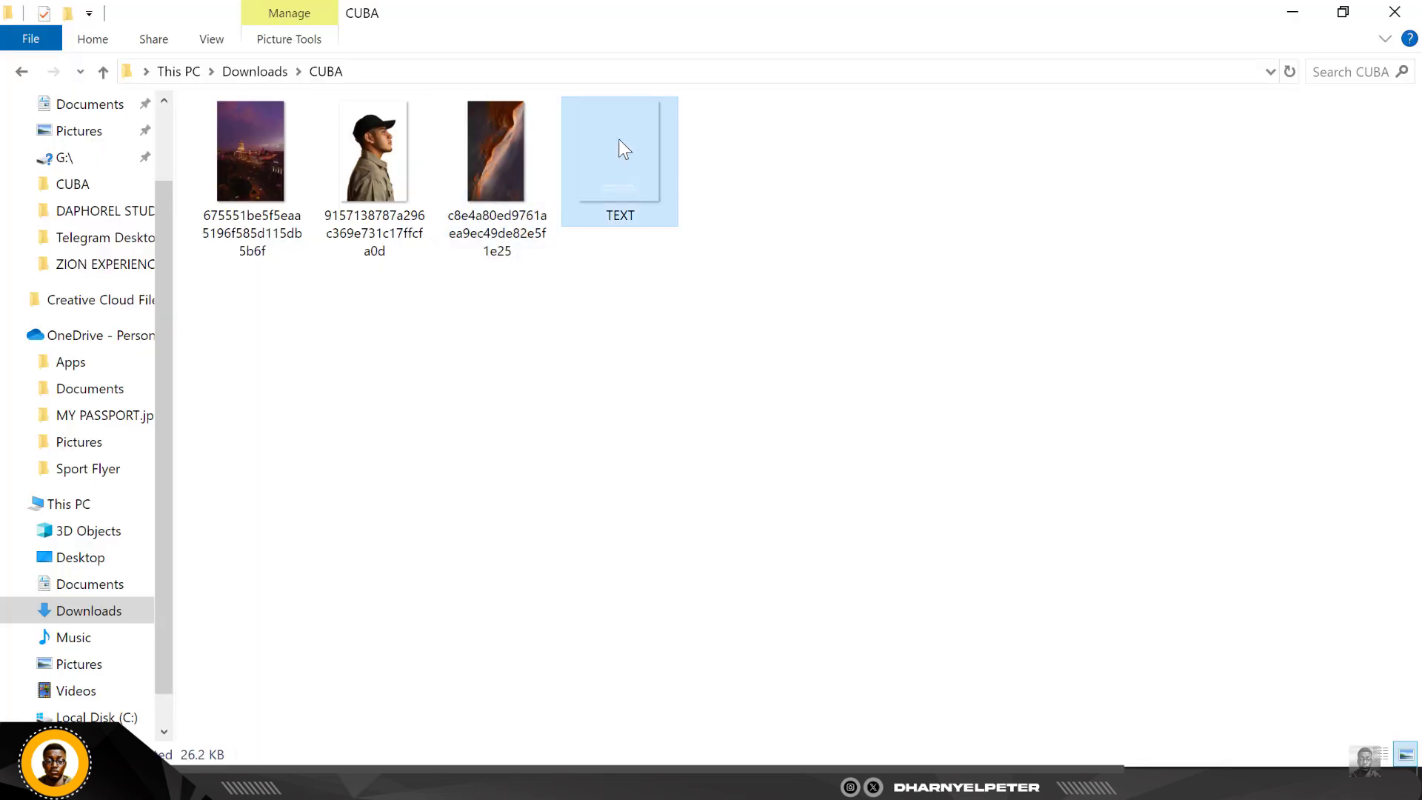
left_click_drag(620, 141, 489, 610)
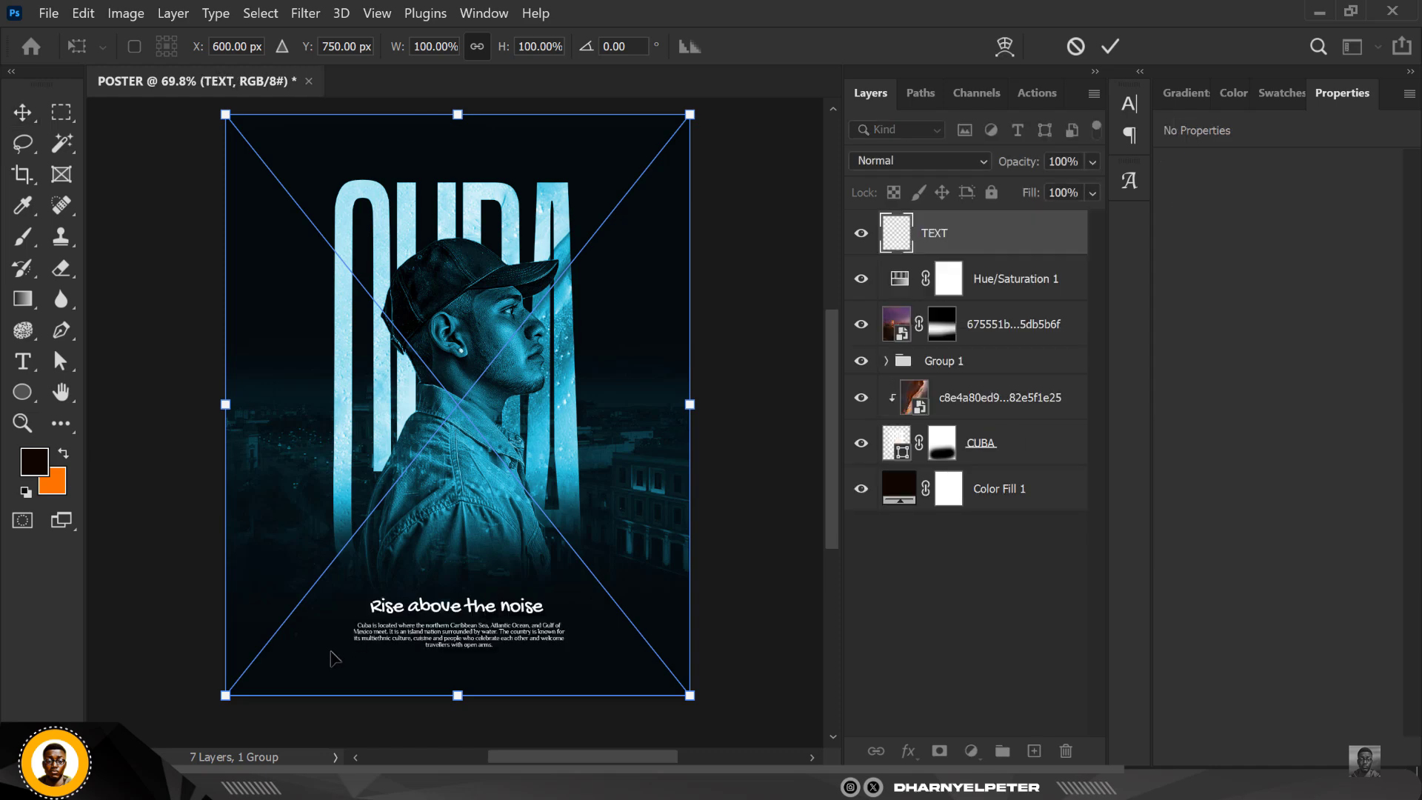
key("Return")
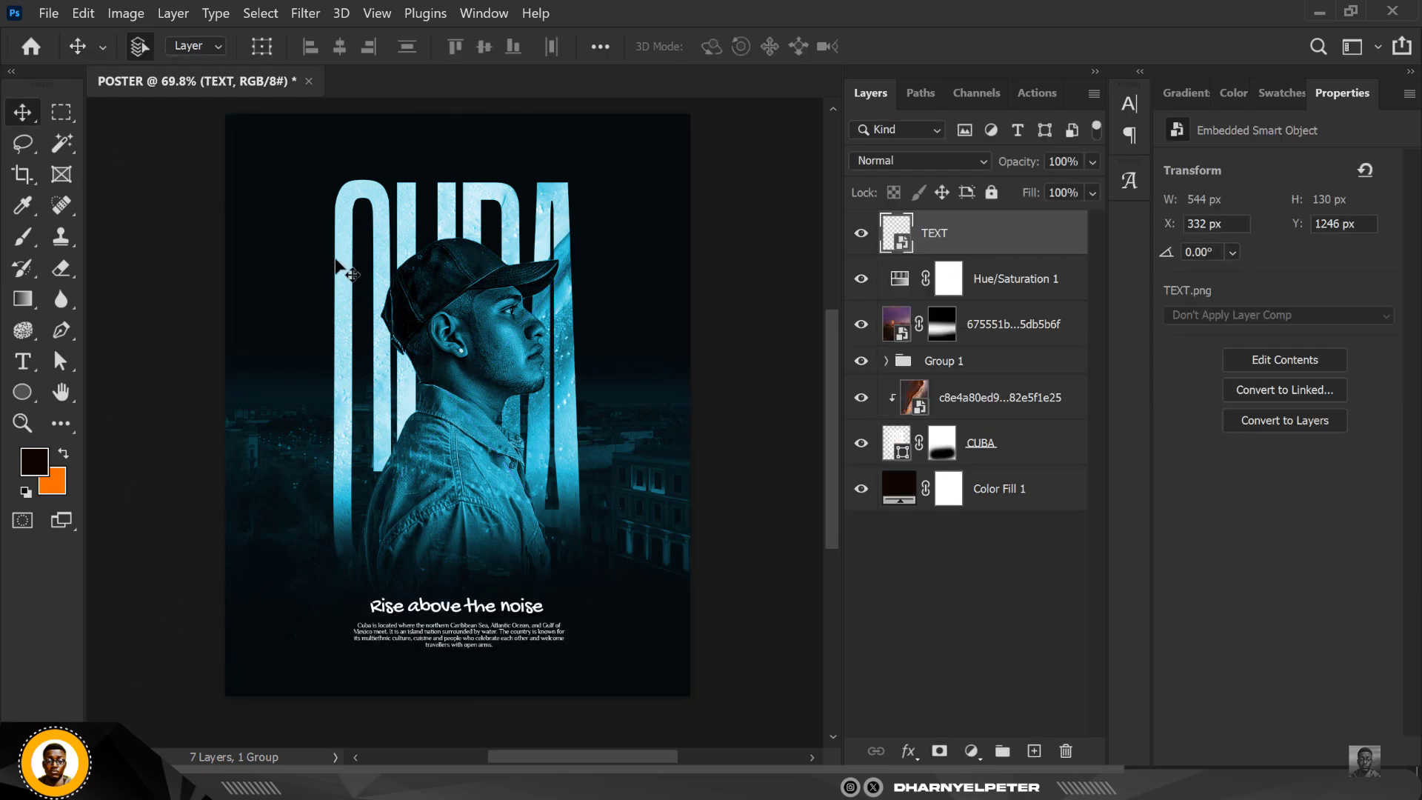
Step: Nudge the city photo layer upward to a Y position of -245 px
scroll(336, 259, "down", 2)
scroll(336, 252, "up", 2)
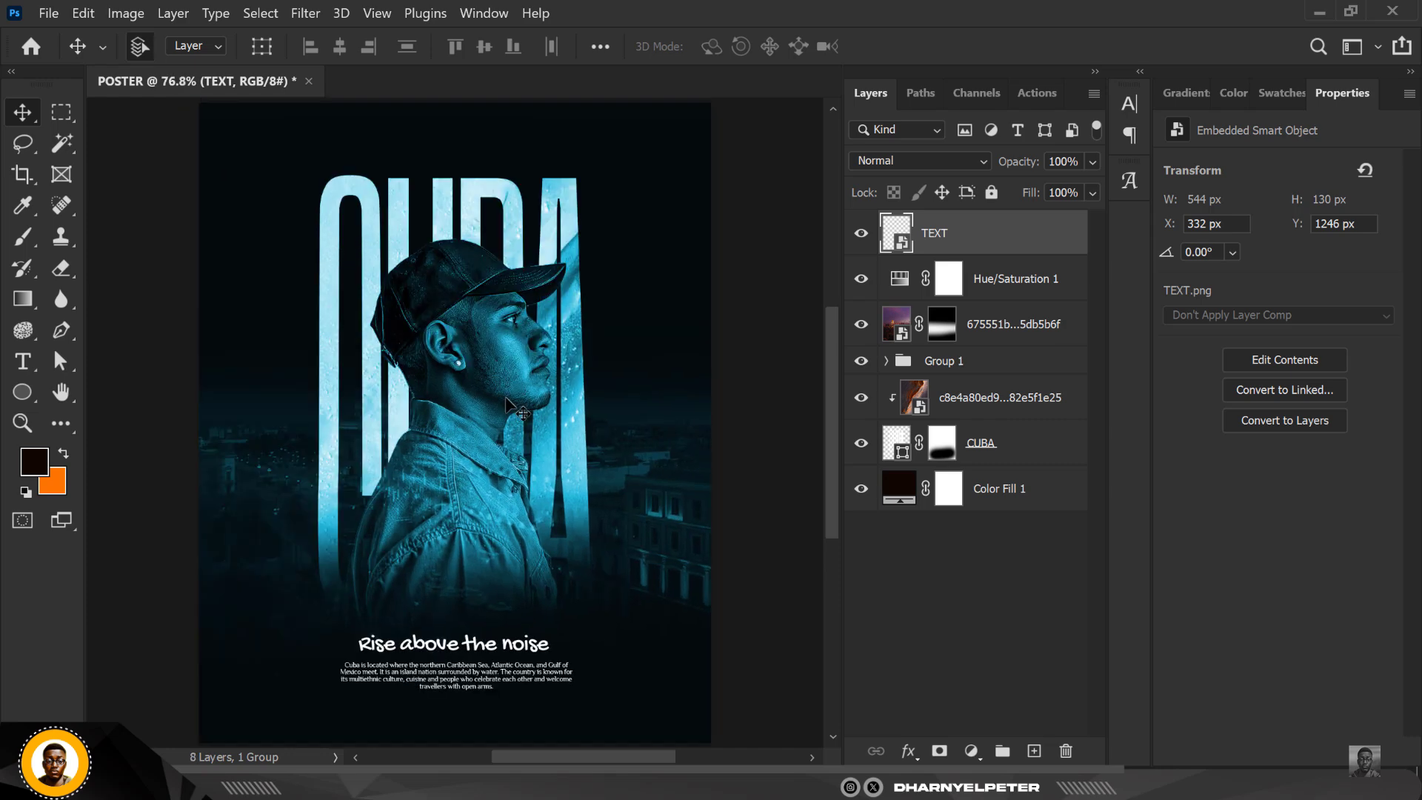
left_click(681, 489)
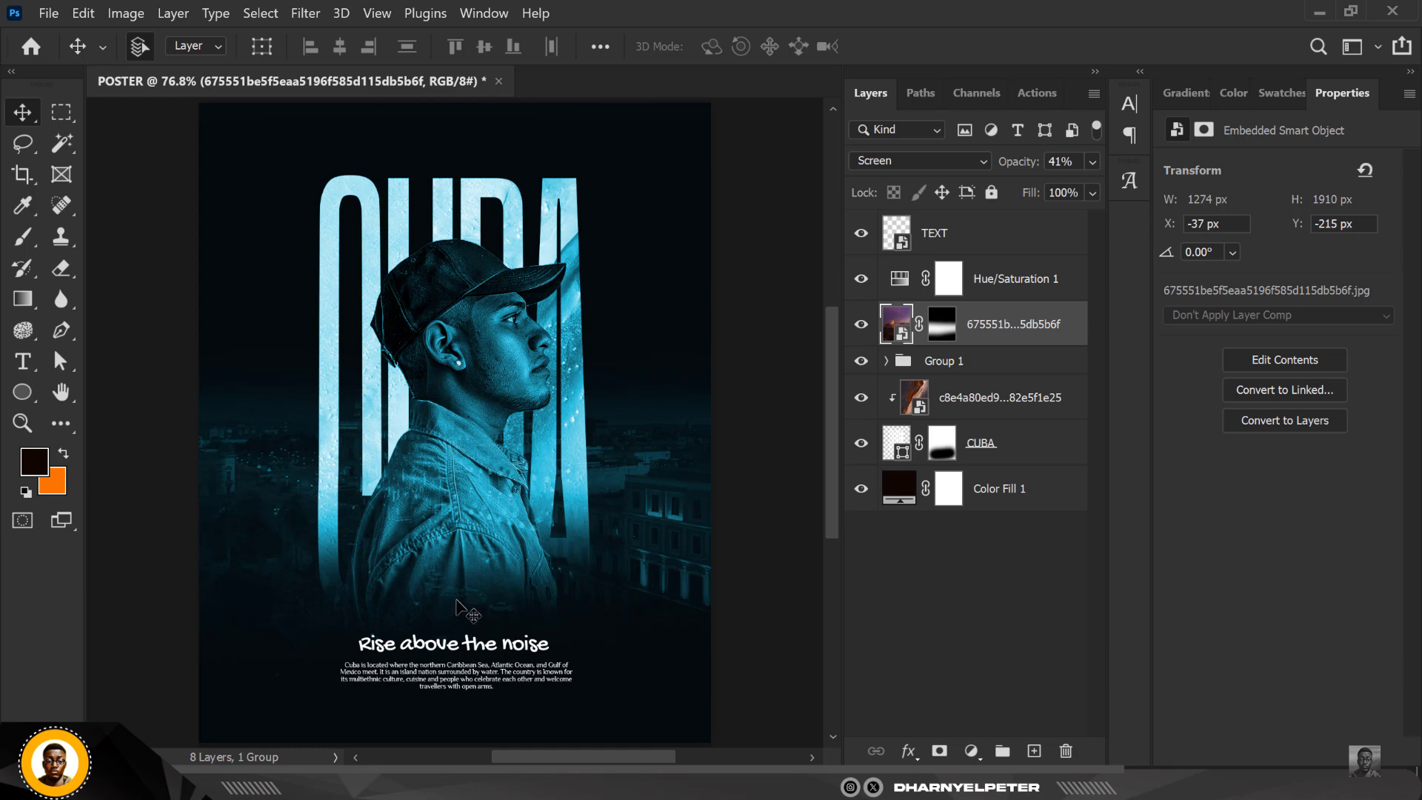
key("shift+Up")
key("shift+Up")
key("shift+Up")
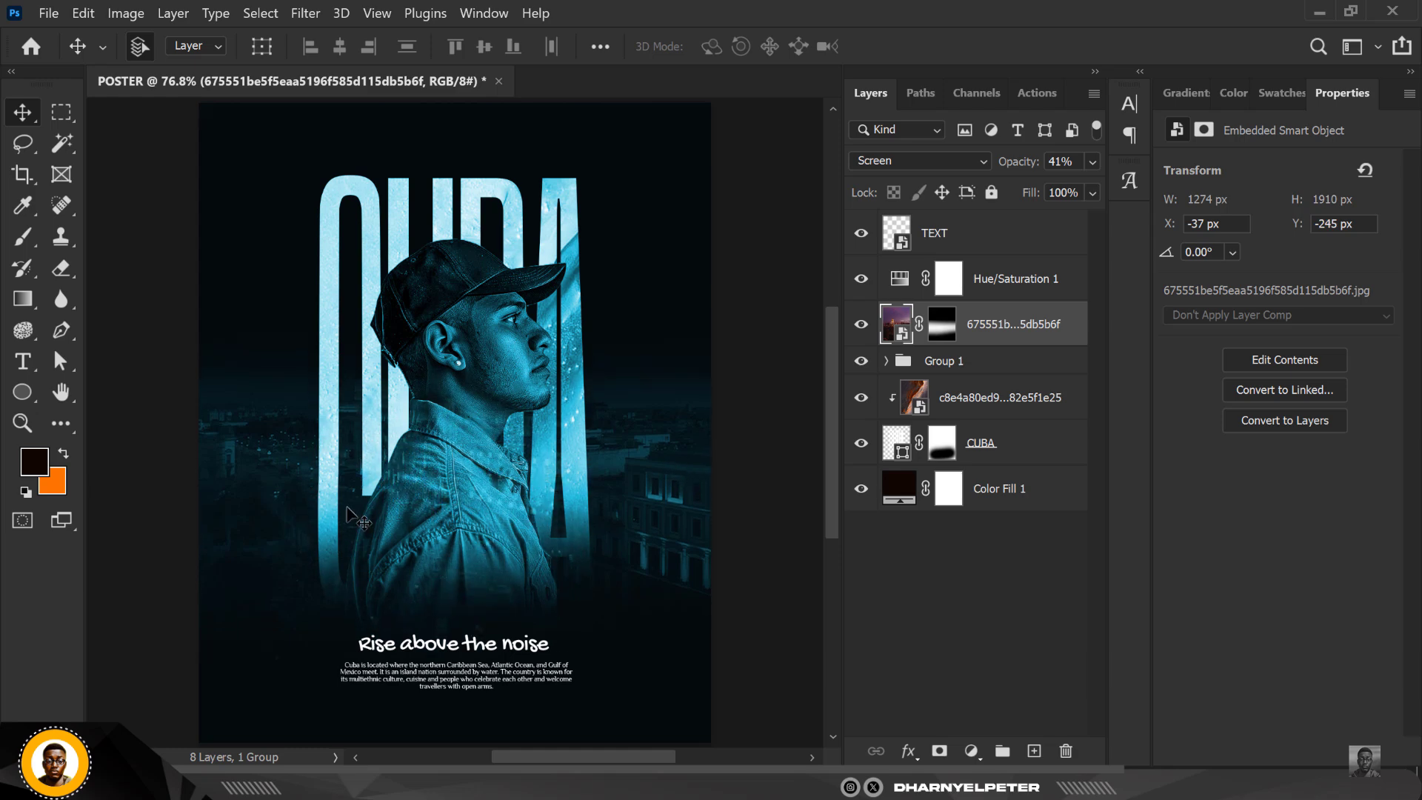
scroll(344, 379, "down", 1)
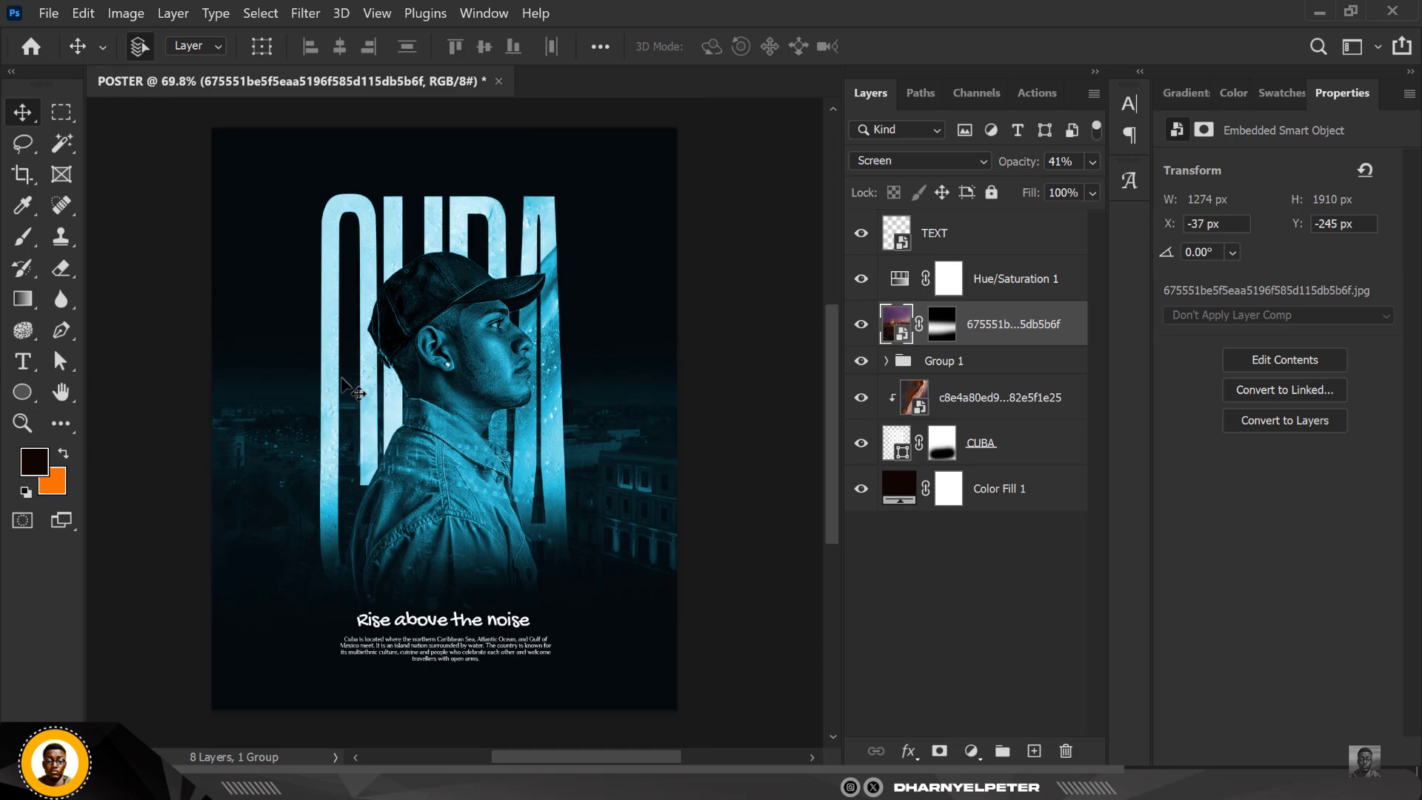
left_click(768, 185)
key("ctrl+0")
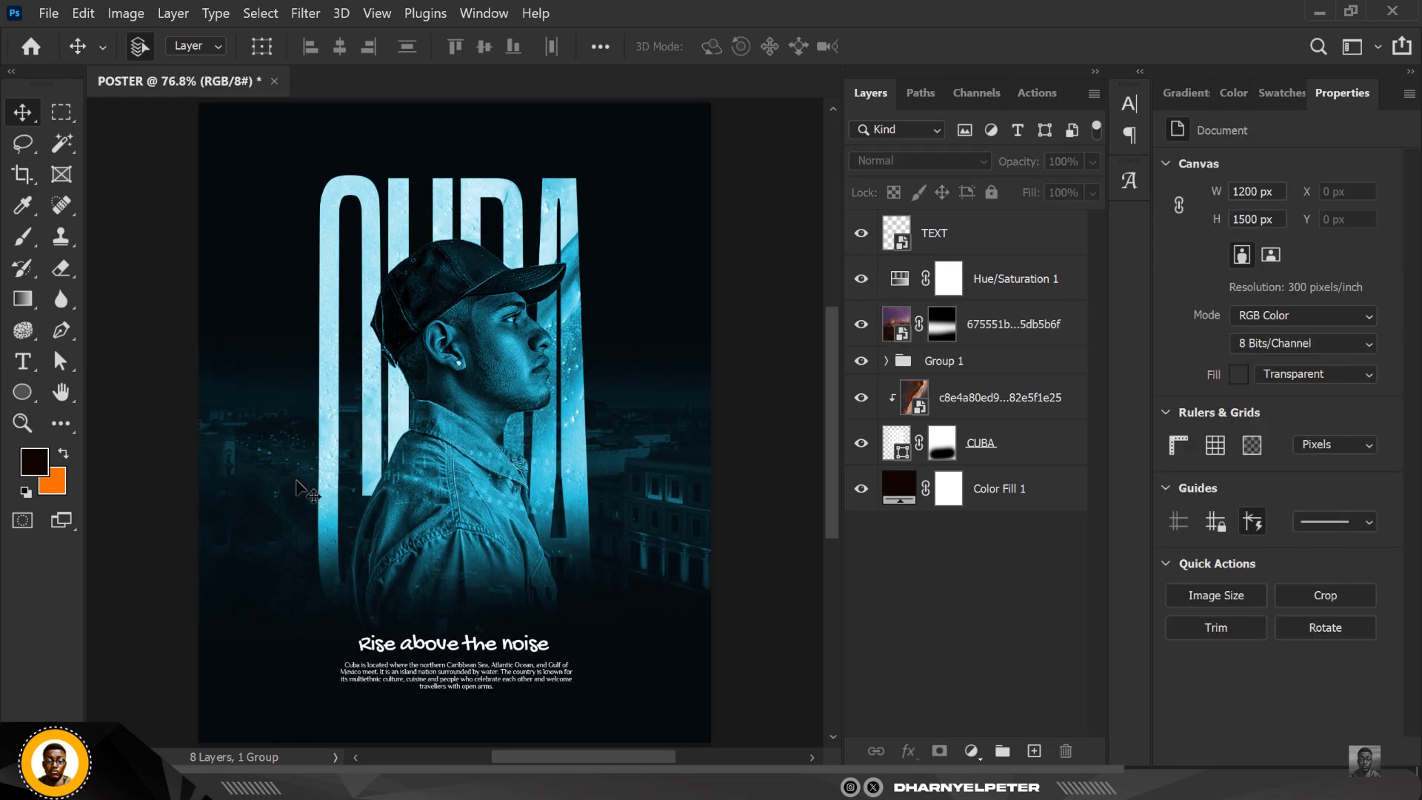
Step: Add a Color Balance adjustment above the TEXT layer and shift its midtones slightly towards blue
left_click(985, 236)
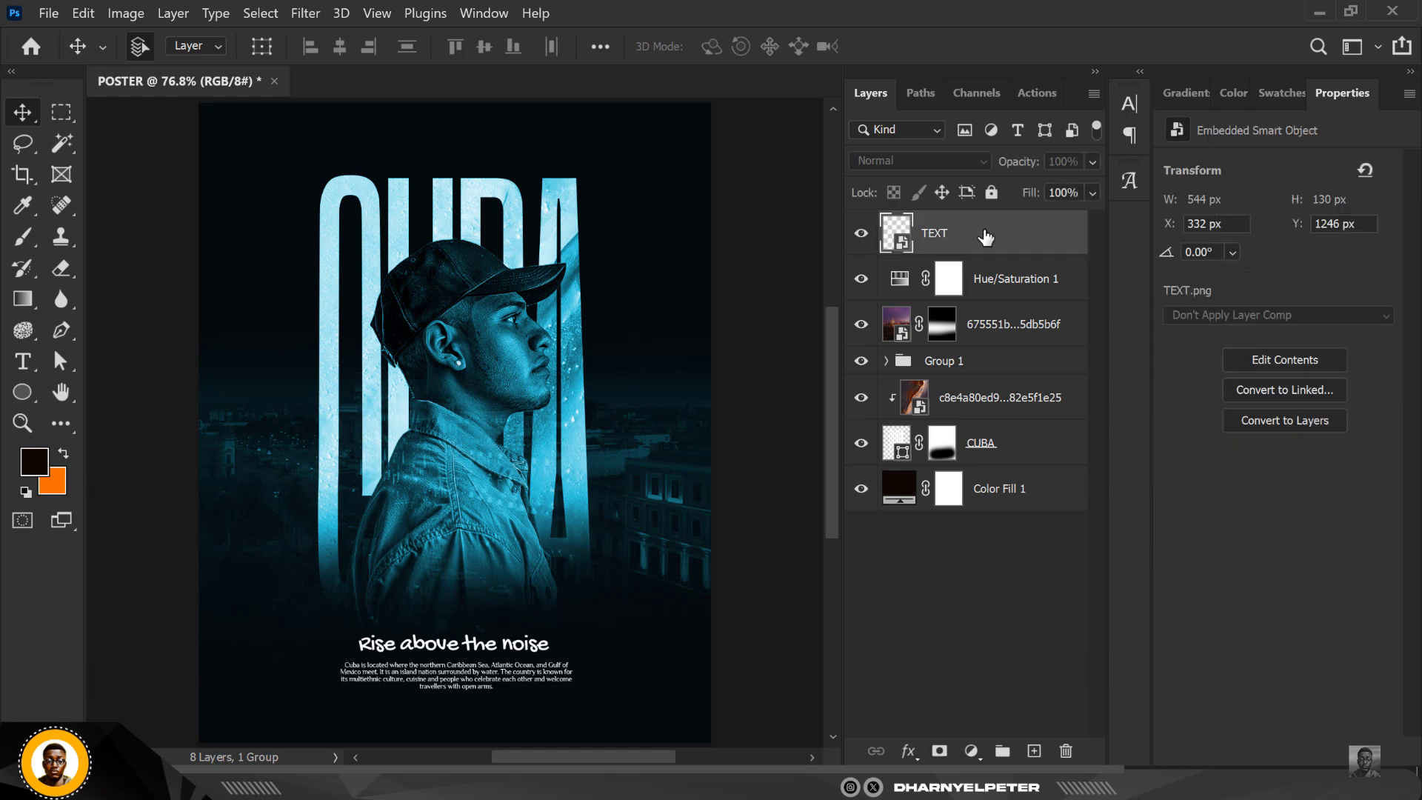
left_click(971, 751)
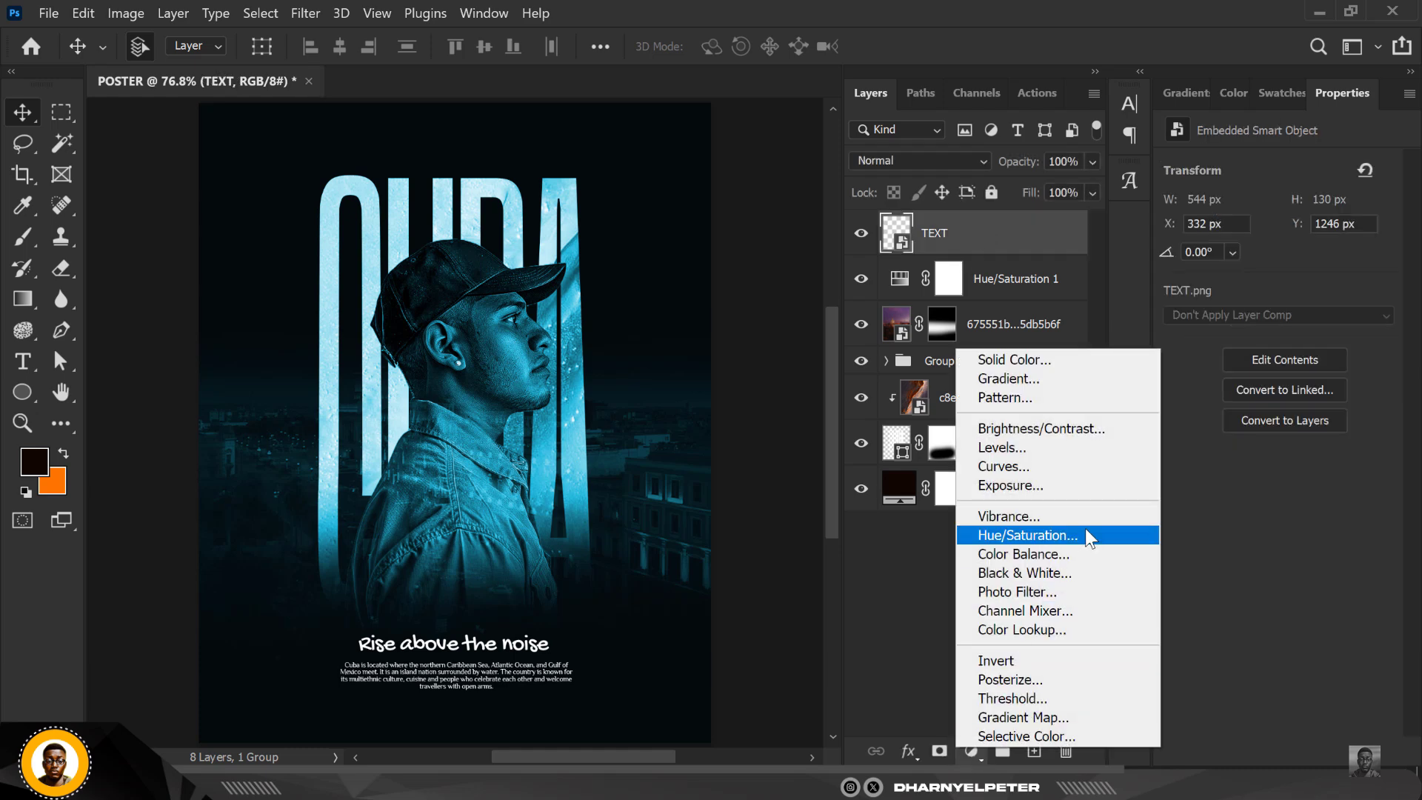
left_click(1038, 553)
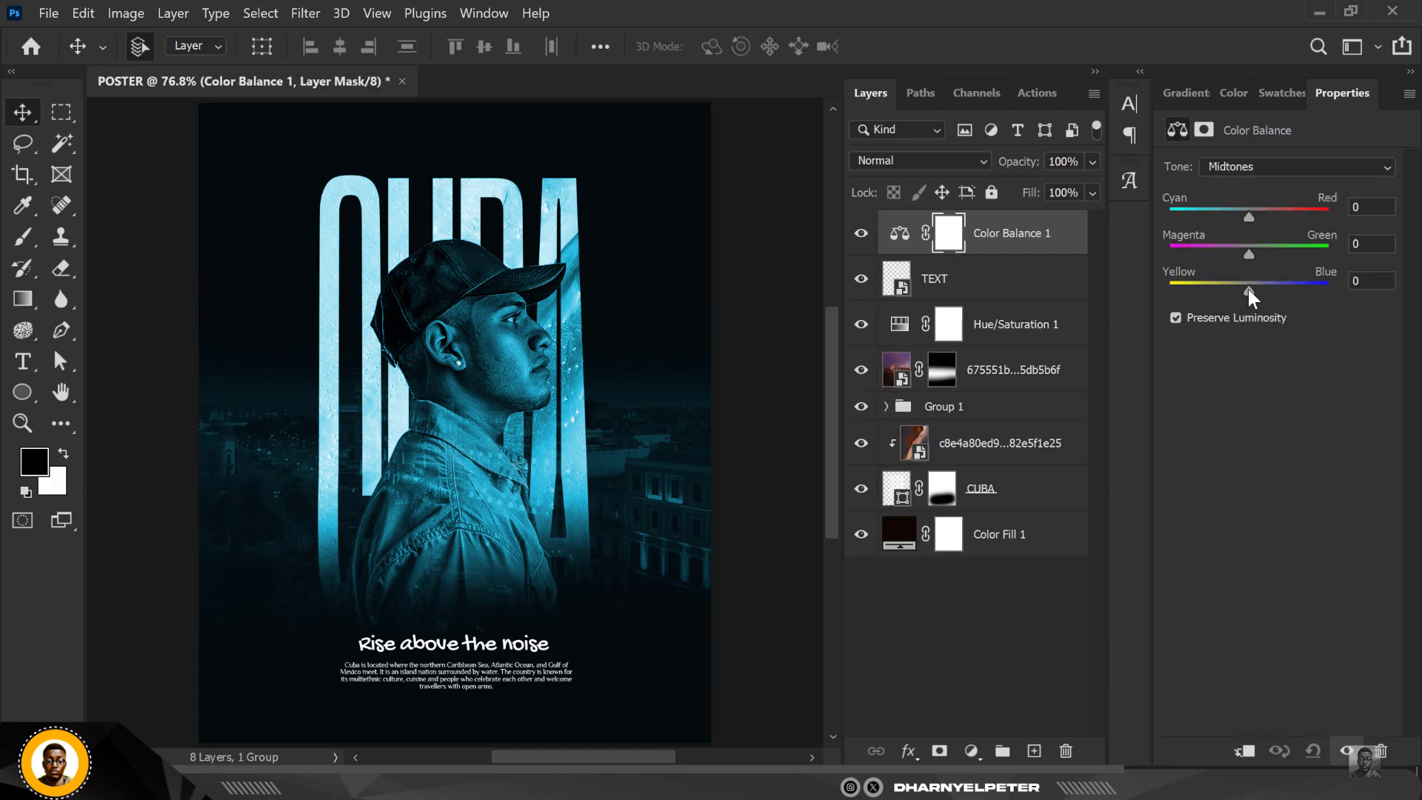
left_click_drag(1249, 290, 1262, 294)
left_click(767, 280)
scroll(598, 300, "down", 1)
scroll(598, 300, "down", 1)
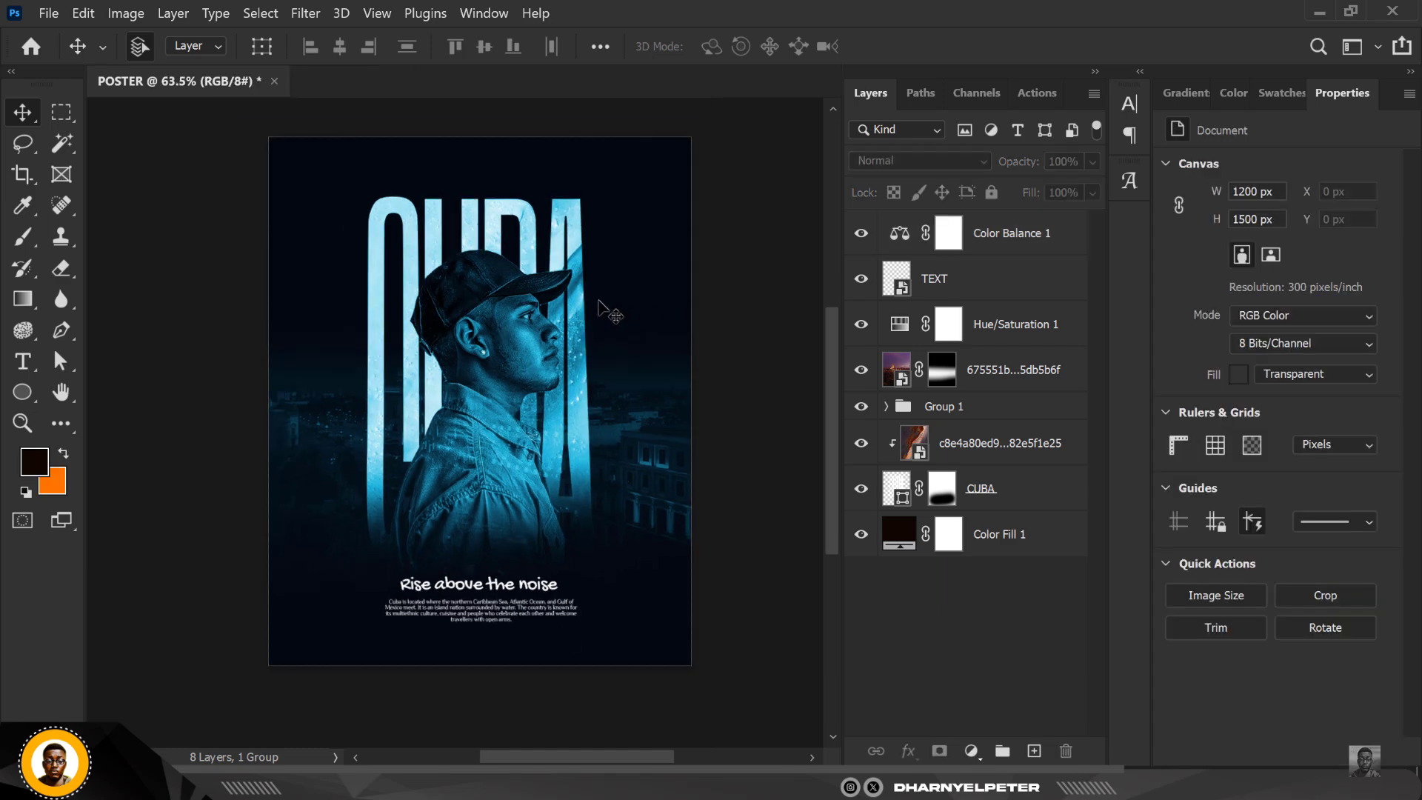
scroll(598, 300, "up", 1)
scroll(604, 306, "up", 1)
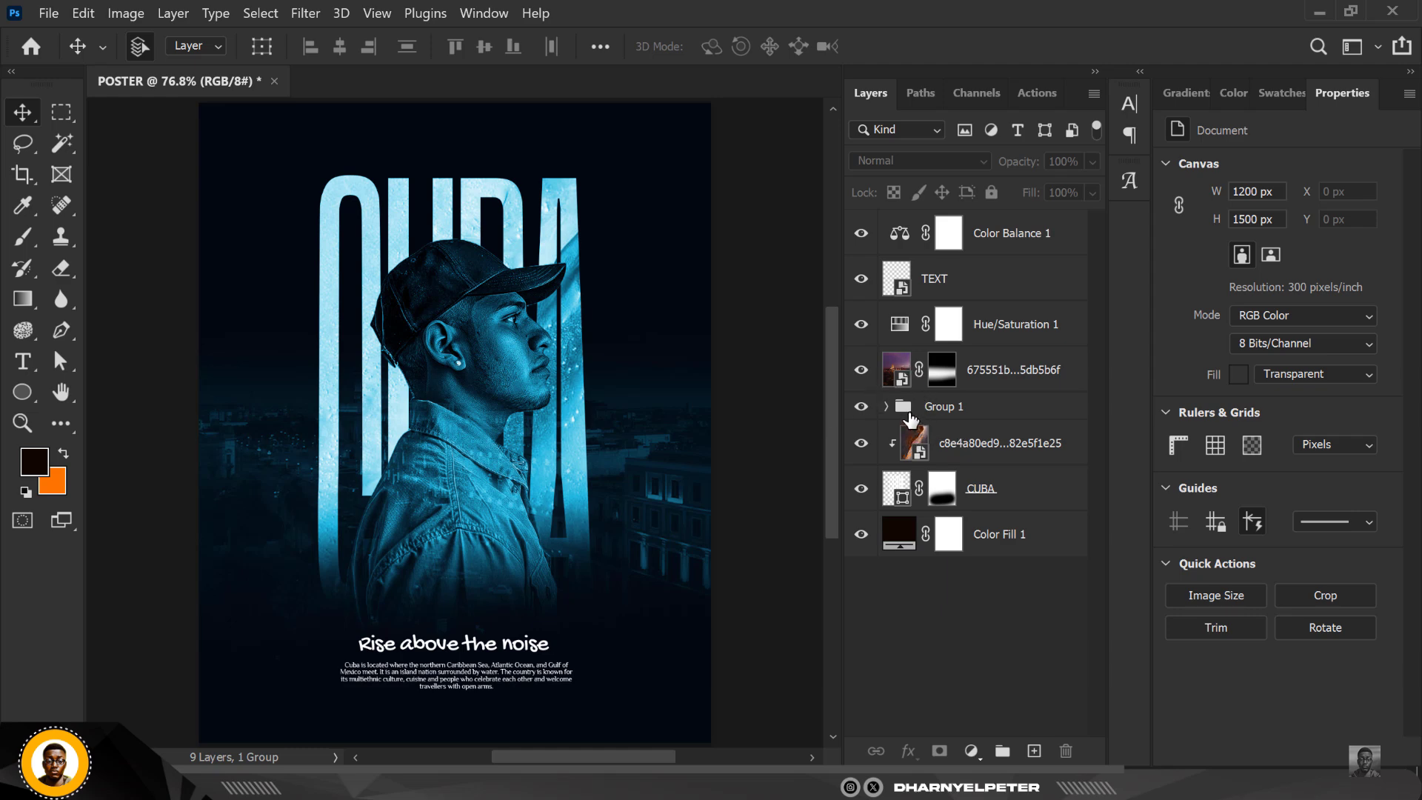
Step: Rename the portrait's layer group to IMAGE
double_click(941, 406)
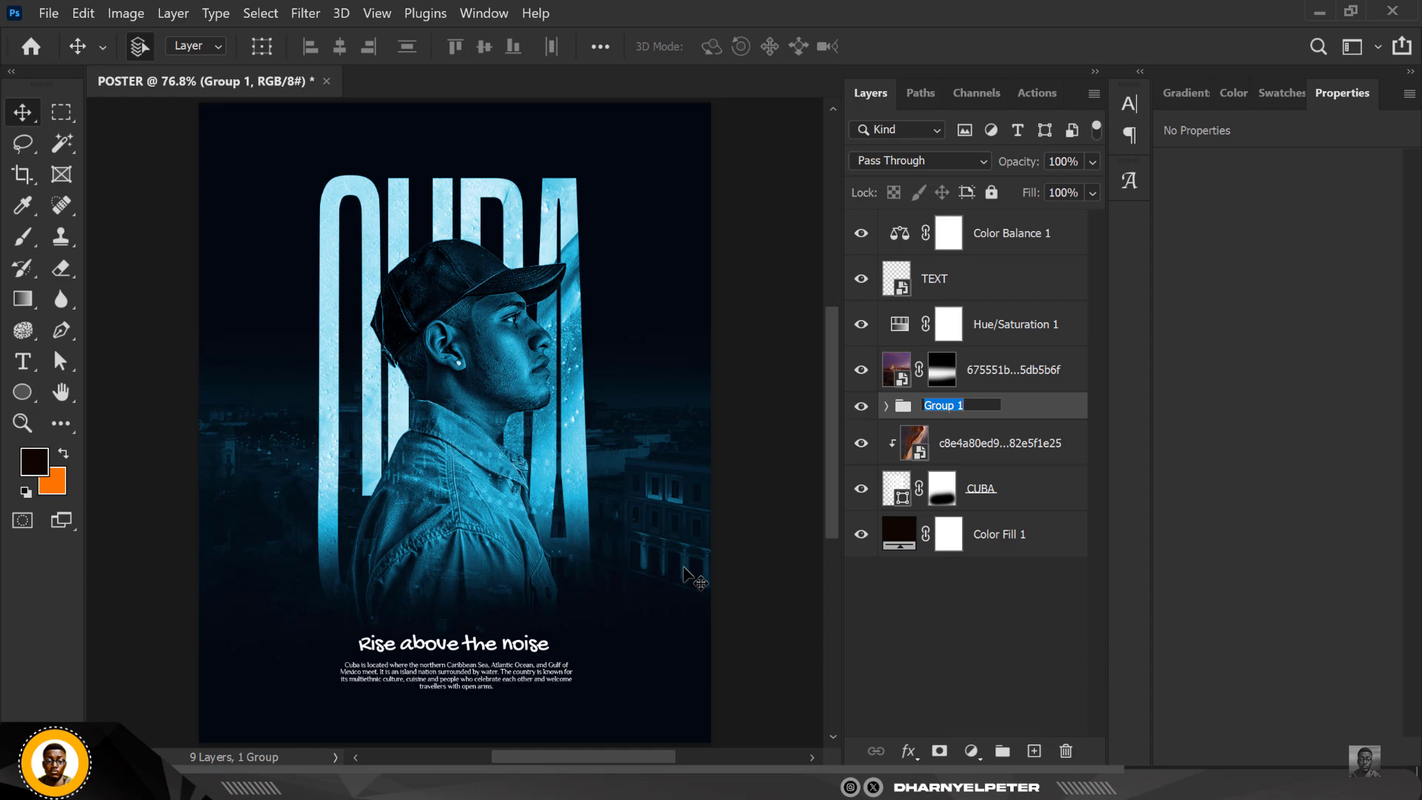
type("IMAGE")
key("Return")
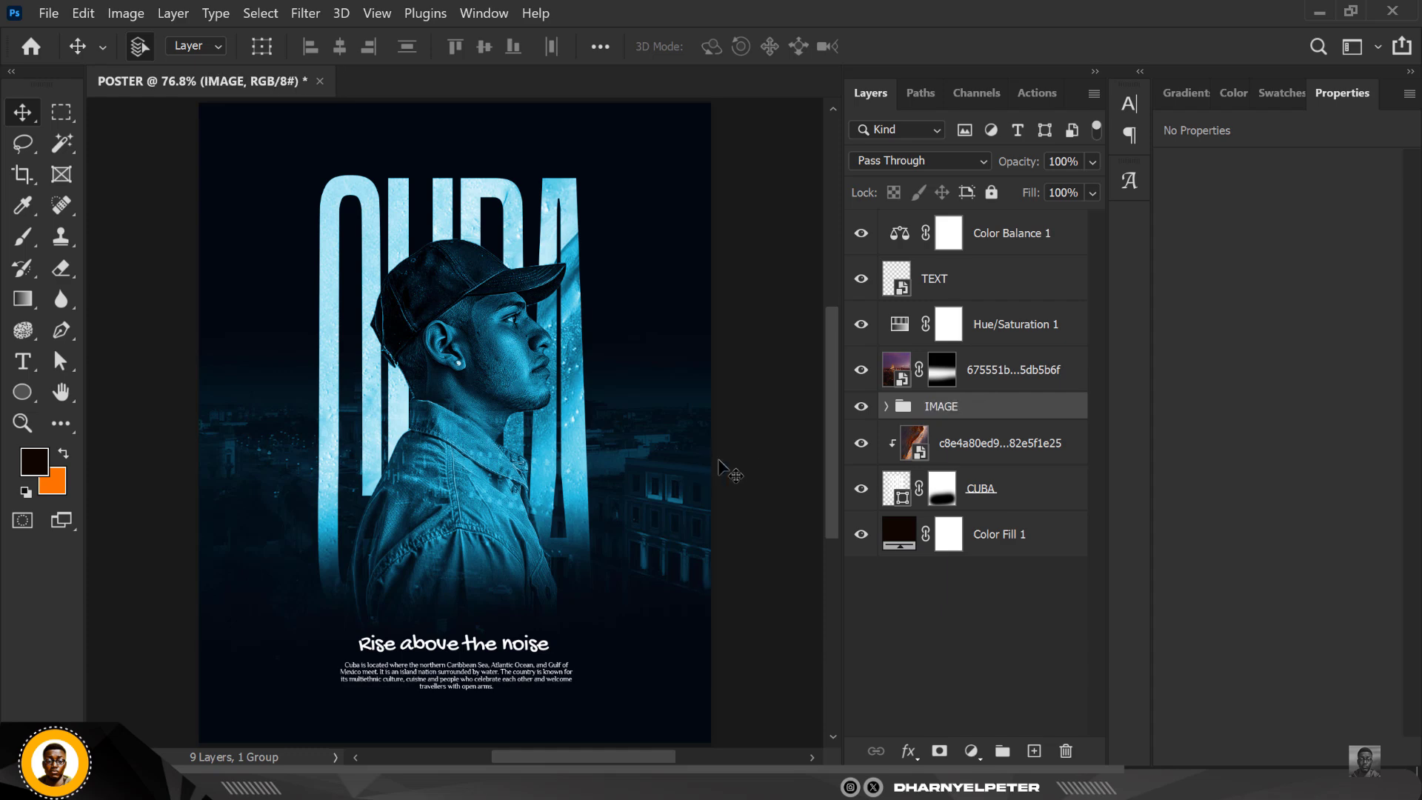
left_click(887, 405)
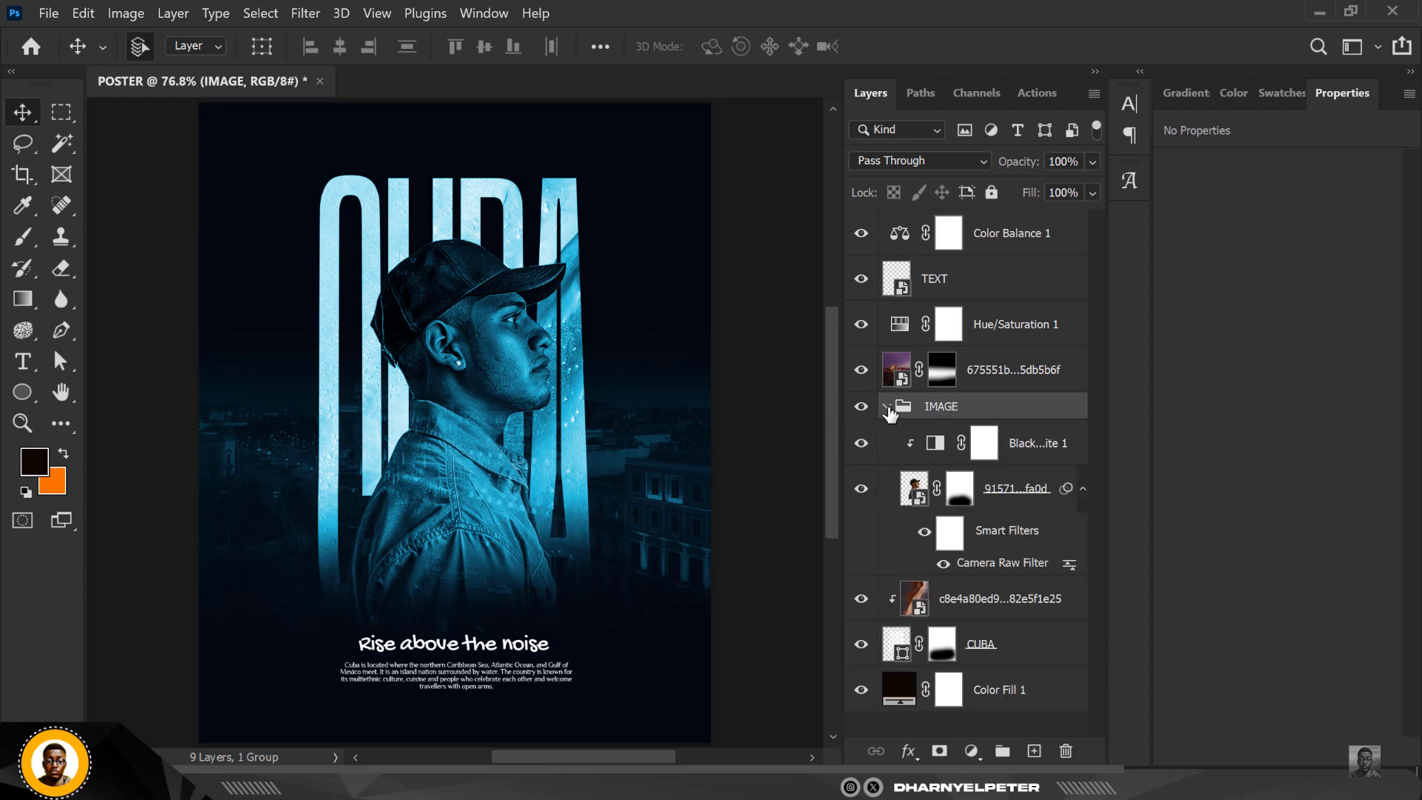
left_click(887, 406)
Step: Add a new layer above the rock texture and paint a soft near-black shadow behind the man with a 250 px brush
left_click(1017, 446)
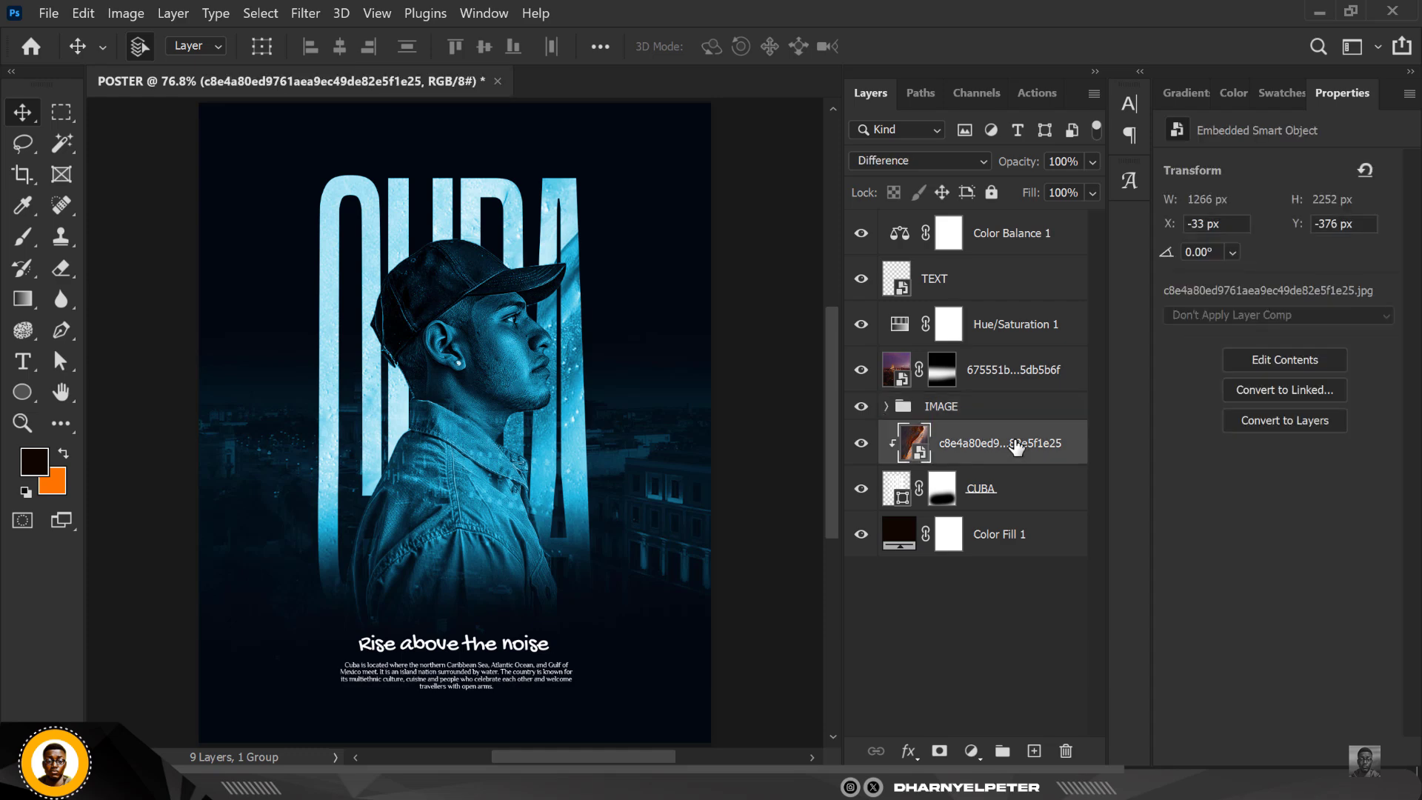
left_click(1034, 753)
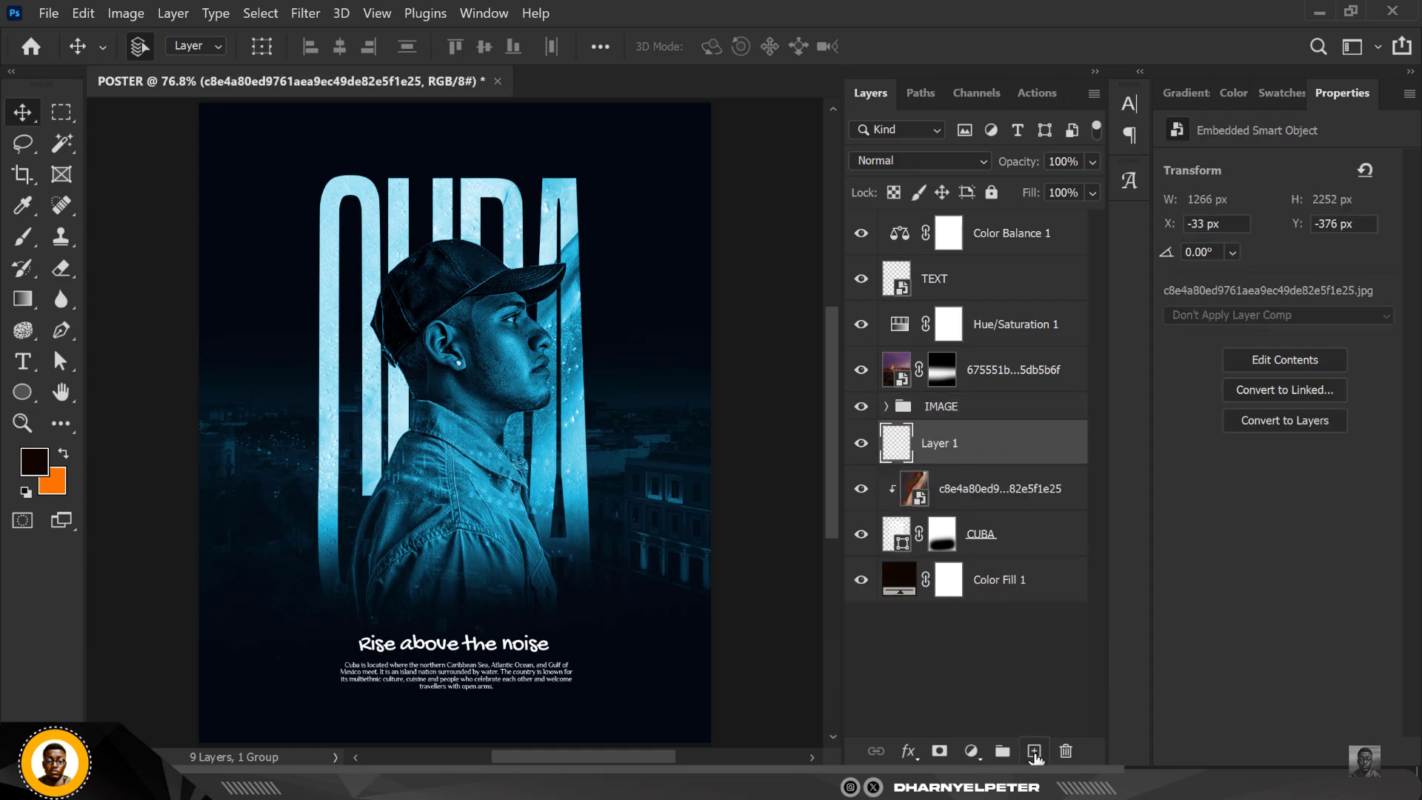
left_click(27, 235)
key("bracketleft")
key("bracketleft")
key("bracketleft")
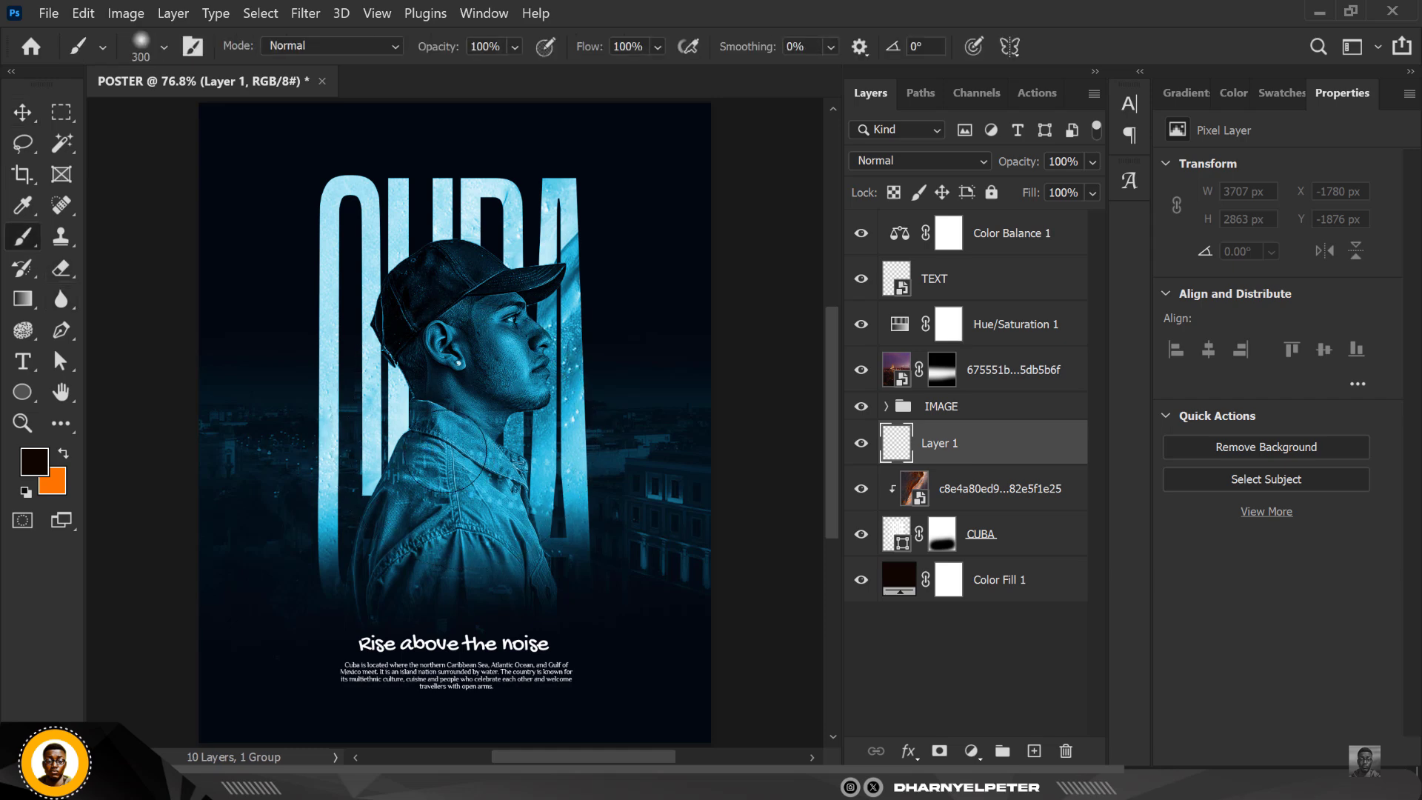
key("bracketleft")
key("bracketleft")
key("bracketleft")
left_click(418, 489)
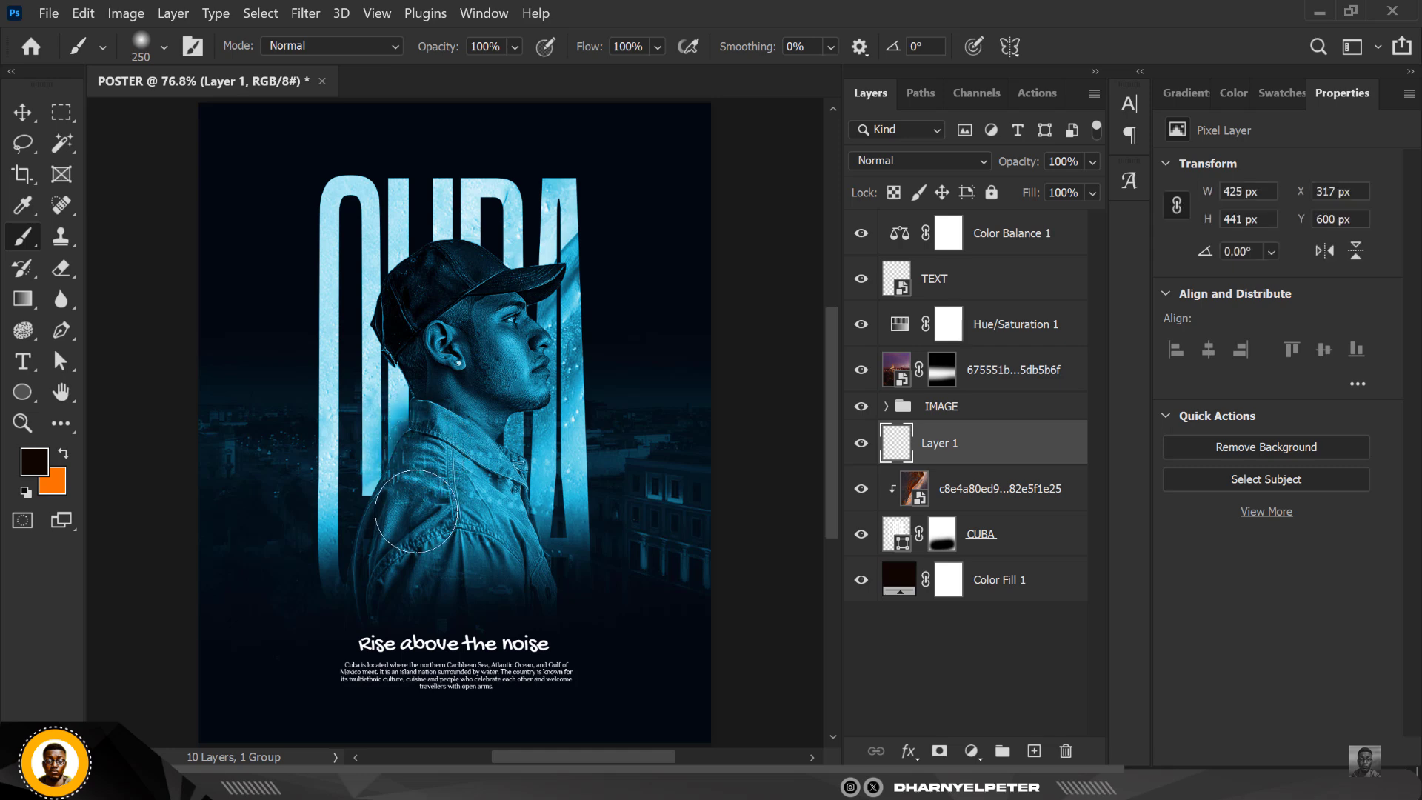
mouse_move(431, 397)
left_mouse_down()
mouse_move(411, 348)
mouse_move(374, 389)
left_mouse_up()
mouse_move(495, 511)
left_mouse_down()
mouse_move(460, 451)
mouse_move(465, 284)
mouse_move(444, 267)
left_mouse_up()
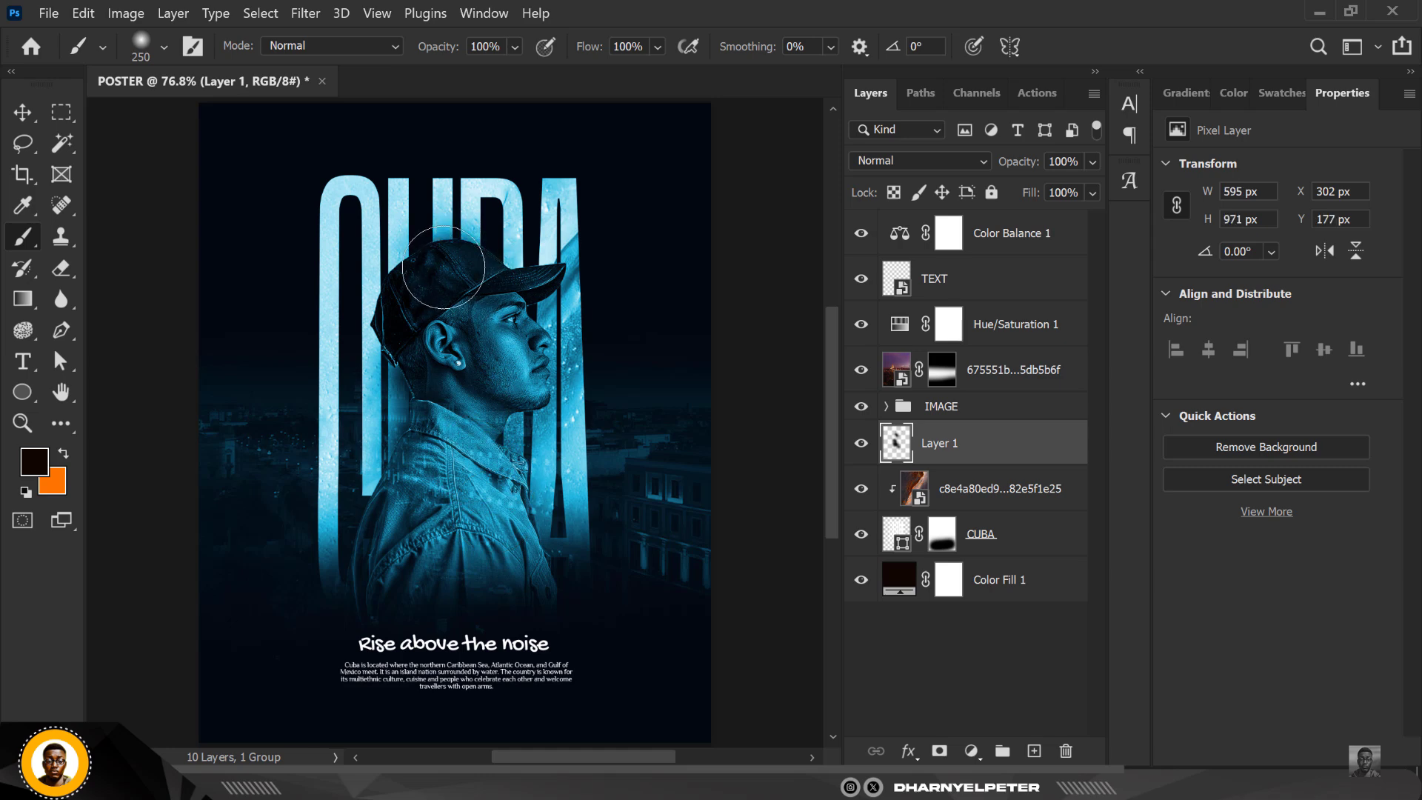
scroll(460, 504, "down", 1)
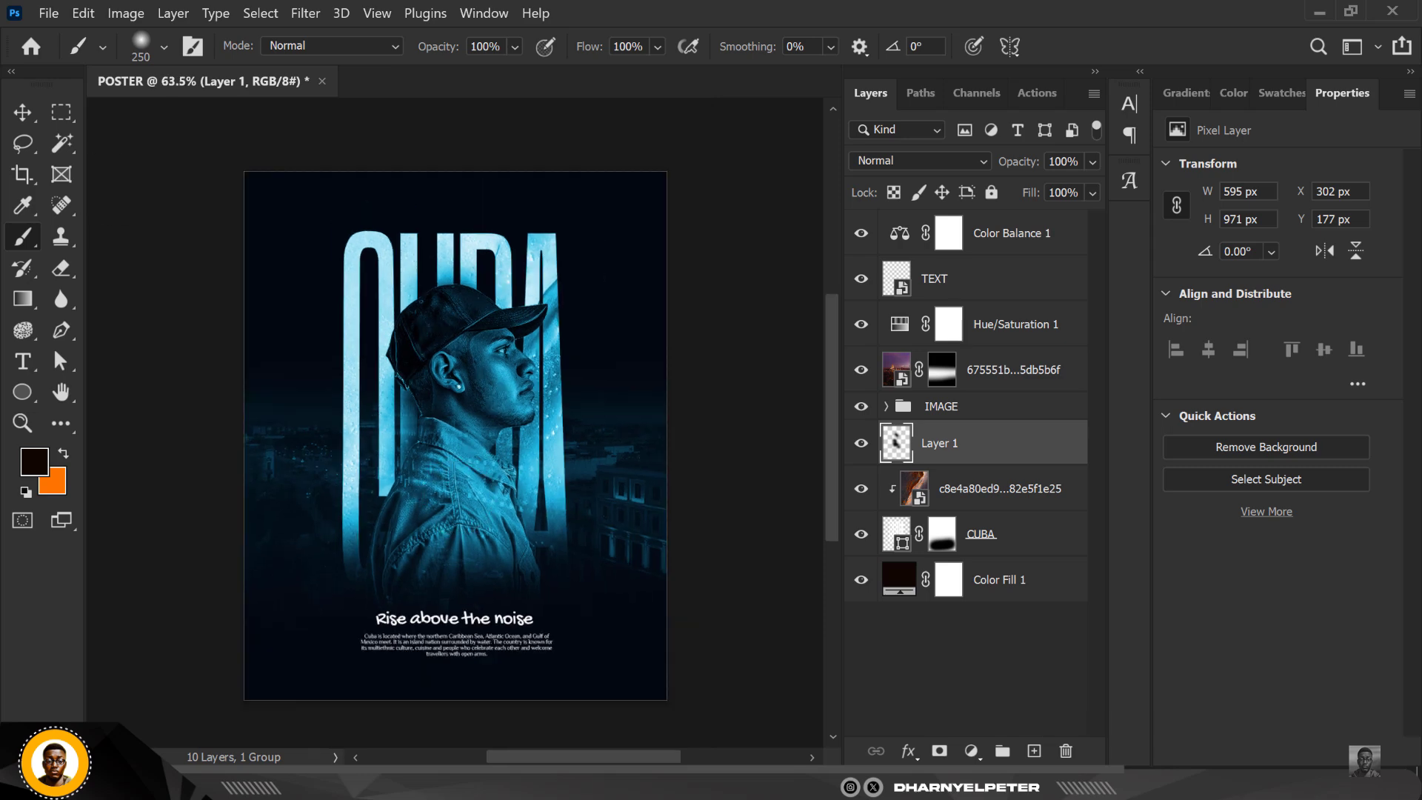
left_click(22, 112)
Step: Set the painted shadow layer's blend mode to Multiply
scroll(436, 363, "down", 1)
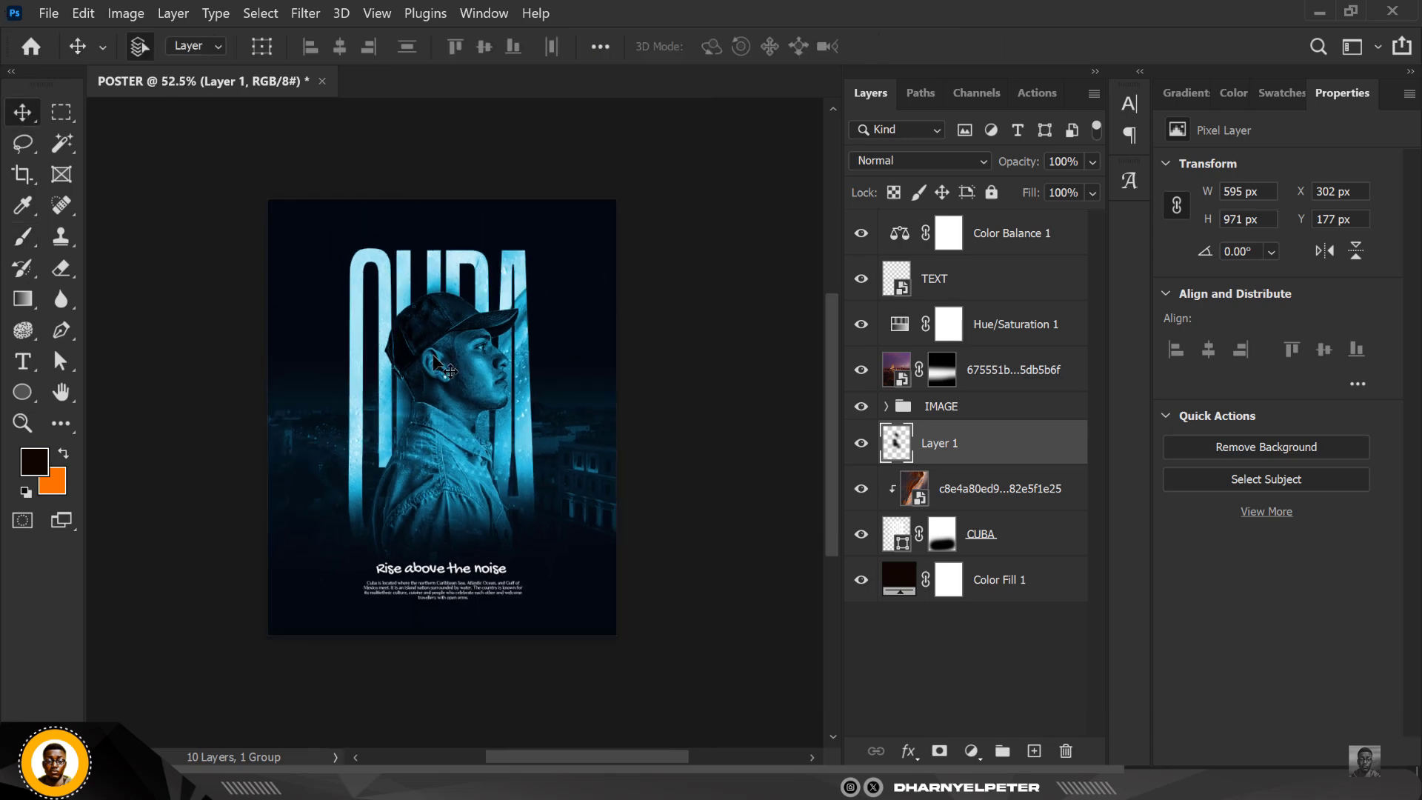
scroll(444, 363, "up", 2)
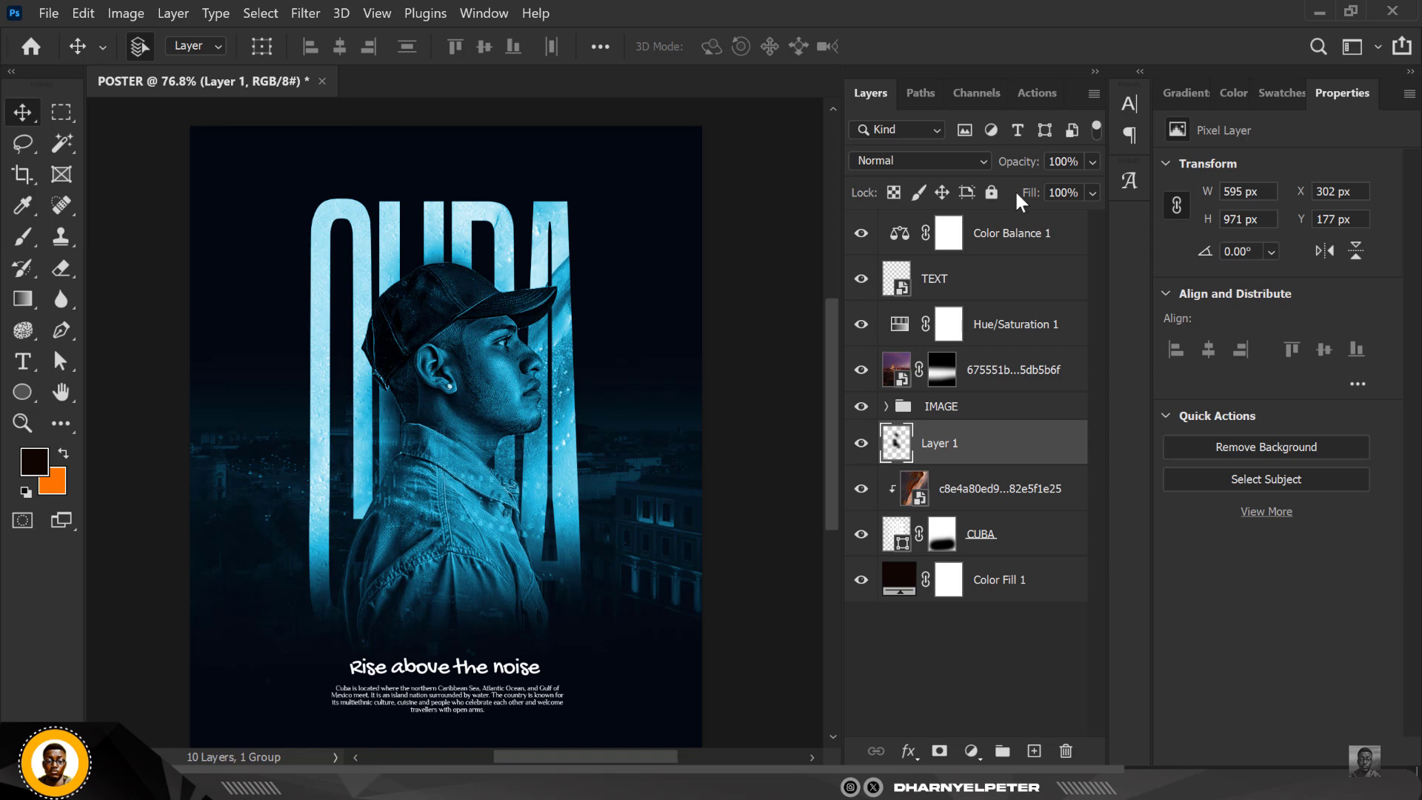
left_click(965, 160)
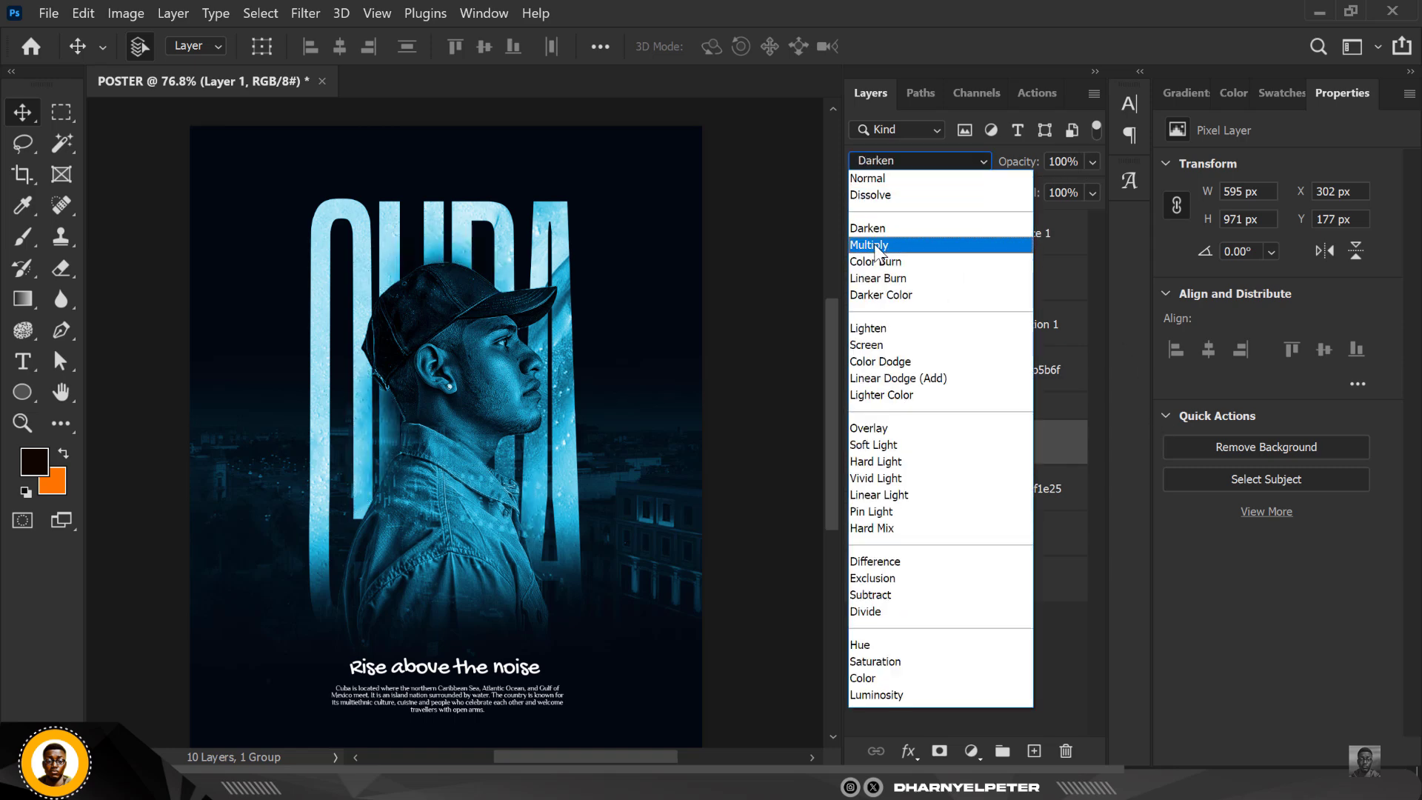
left_click(873, 244)
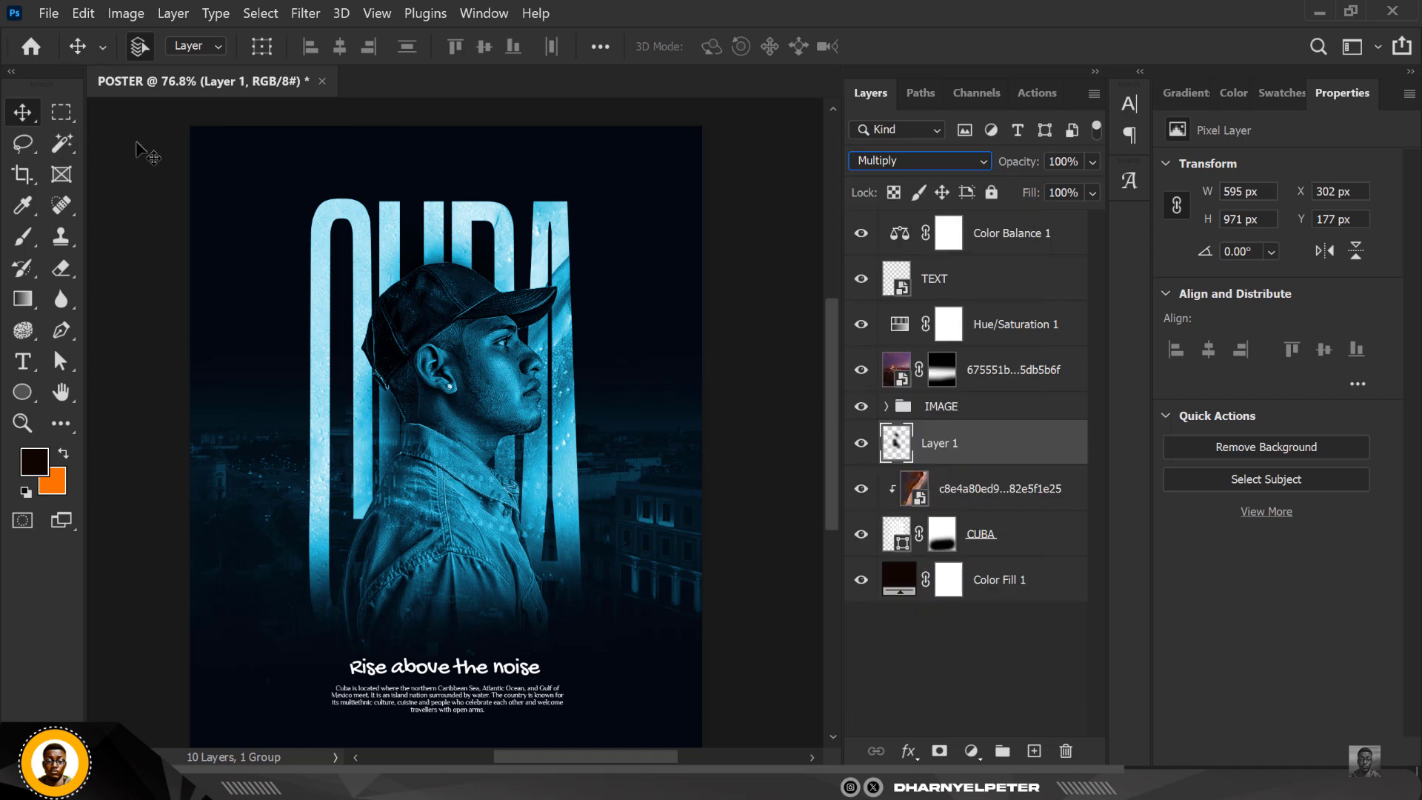
key("ctrl+z")
scroll(388, 256, "down", 1)
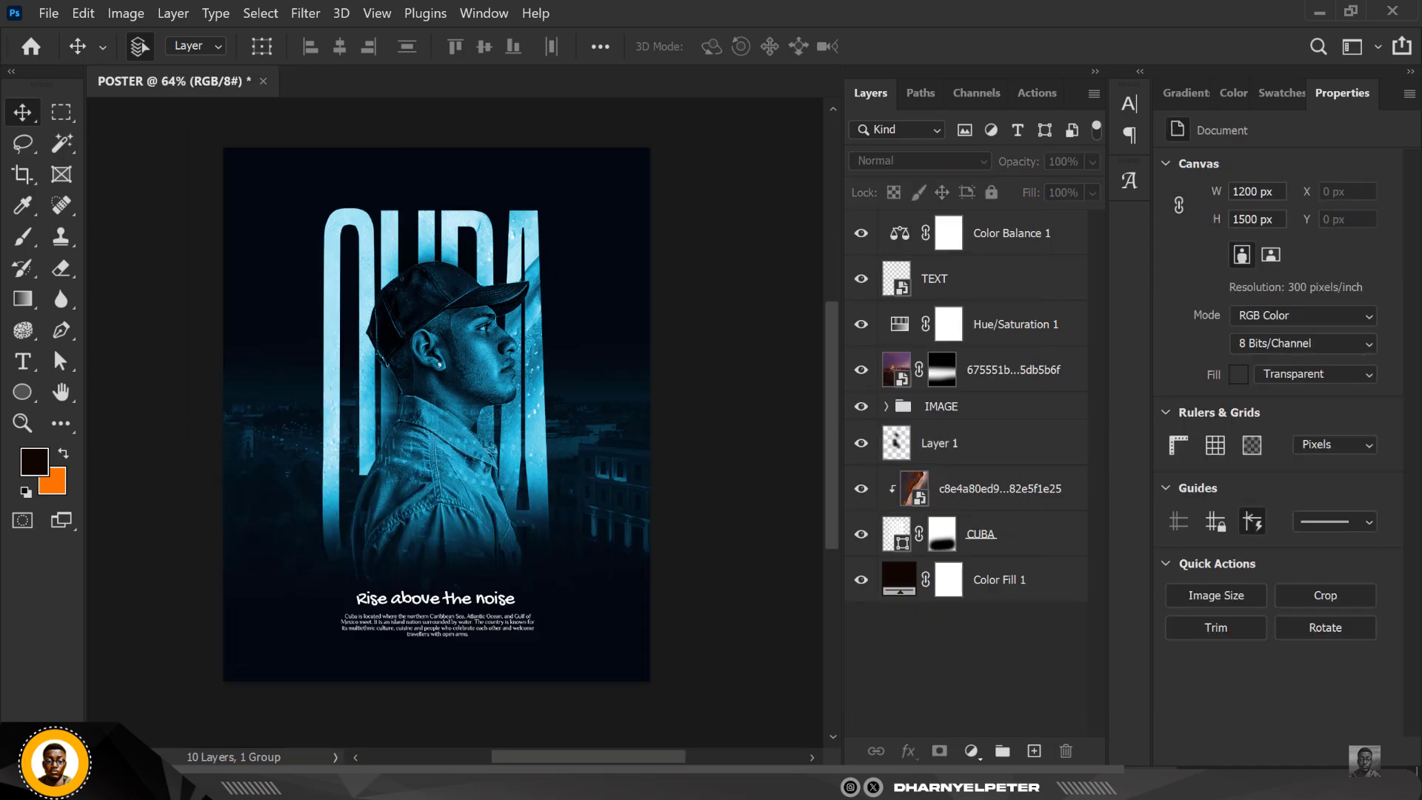